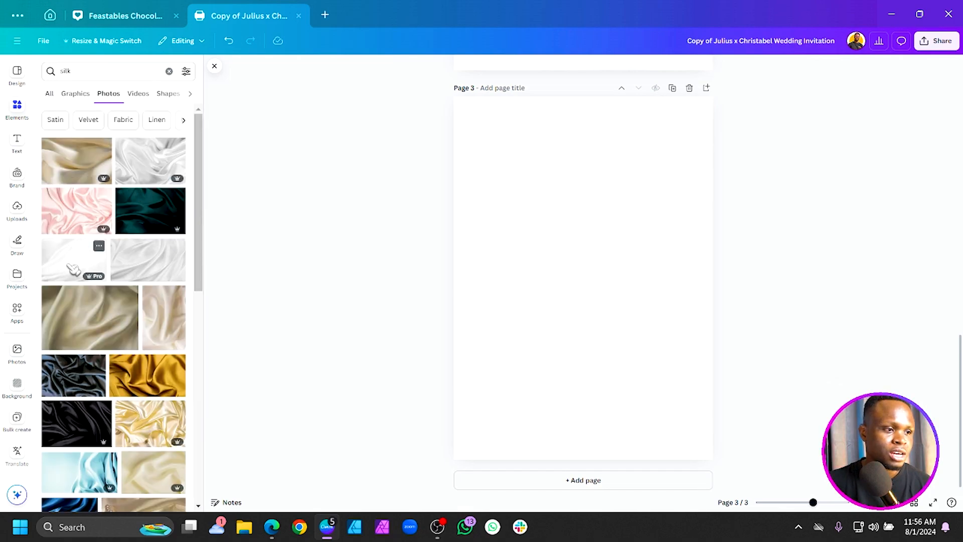
- Add a white silk photo to page 3, rotate it 90 degrees to portrait and enlarge it to cover the page
{"action": "scroll", "coordinate": [73, 269], "scroll_direction": "down", "scroll_amount": 6}
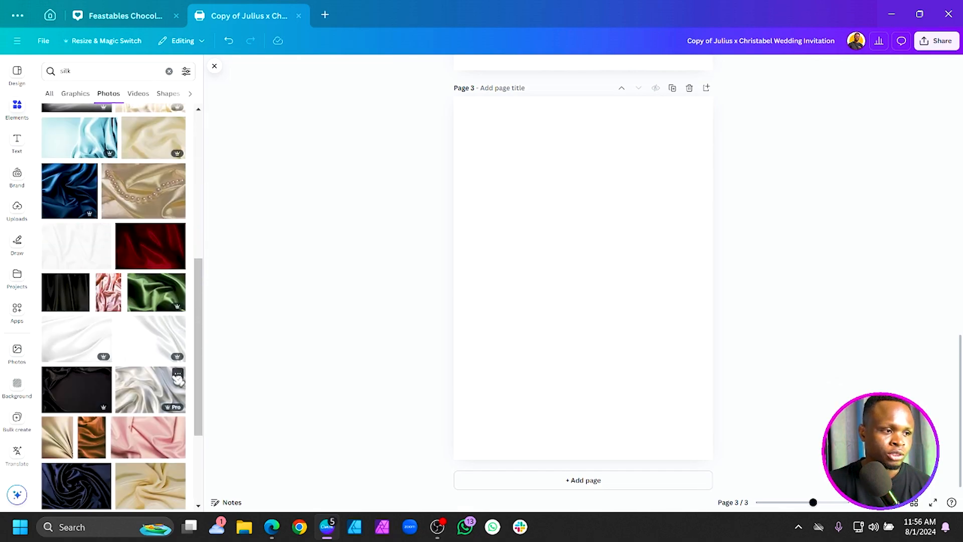
{"action": "left_click", "coordinate": [76, 256]}
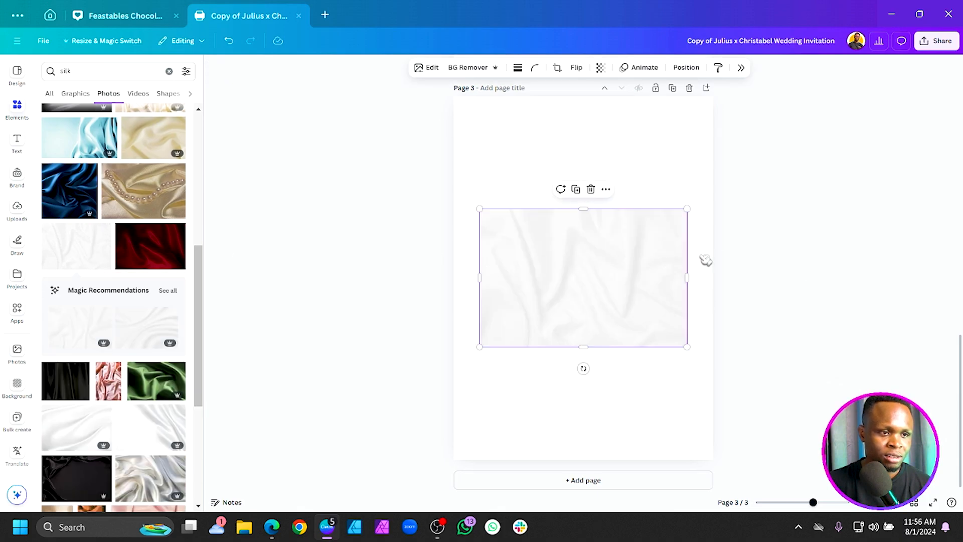
{"action": "left_click_drag", "start_coordinate": [584, 368], "coordinate": [629, 275]}
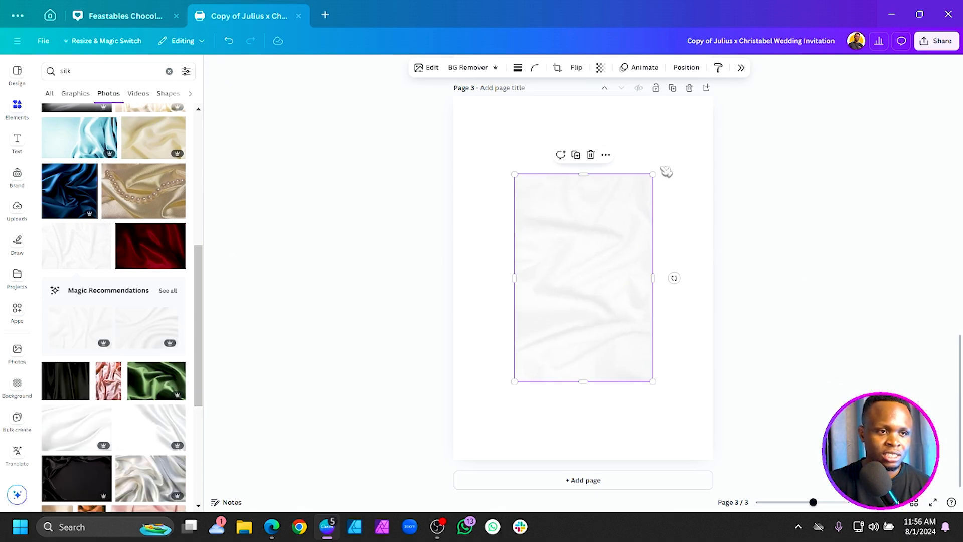
{"action": "left_click_drag", "start_coordinate": [652, 175], "coordinate": [756, 100]}
{"action": "left_click", "coordinate": [827, 208]}
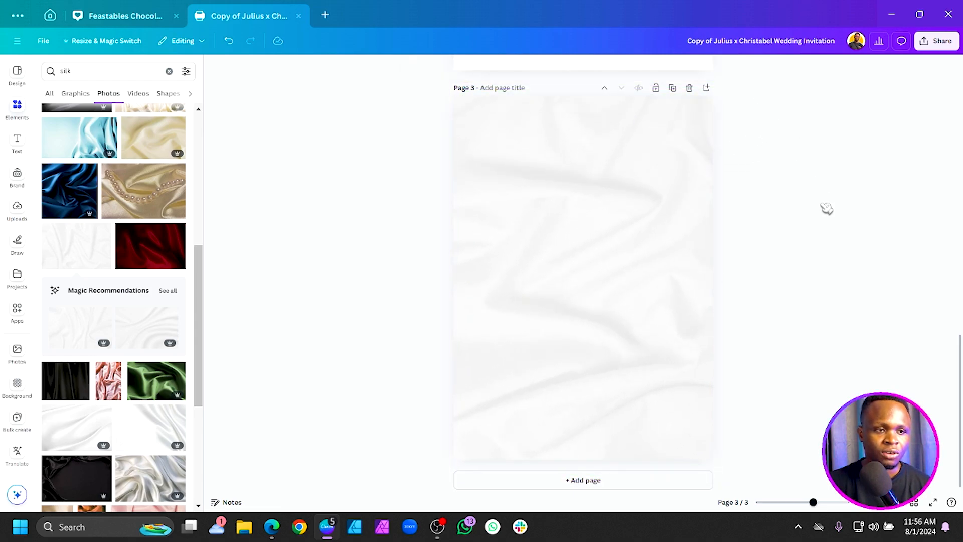
- Set the transparency of the silk background photo to 63
{"action": "left_click", "coordinate": [676, 170]}
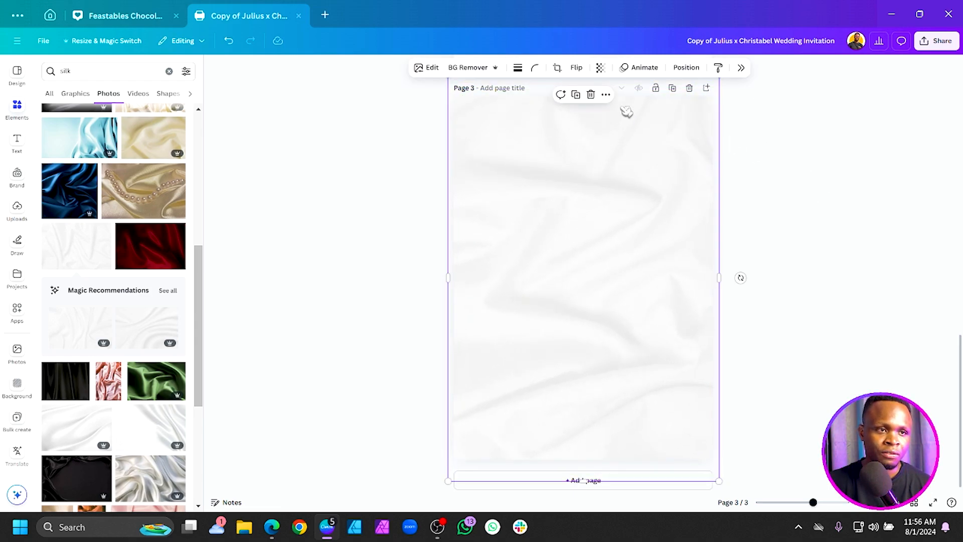
{"action": "left_click", "coordinate": [601, 68]}
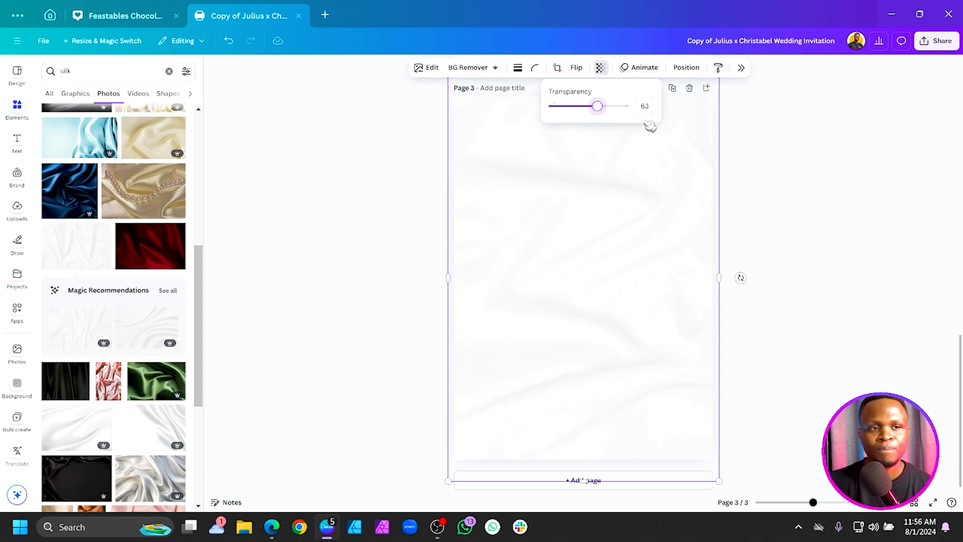
{"action": "left_click", "coordinate": [850, 214]}
{"action": "left_click", "coordinate": [850, 215]}
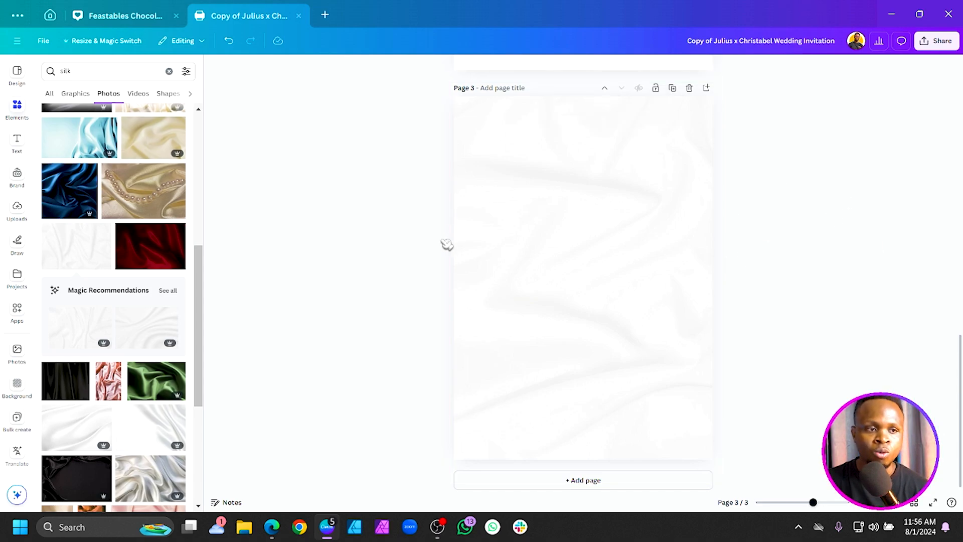
- Search the elements for "golden circle" and show all graphics results
{"action": "left_click", "coordinate": [16, 109]}
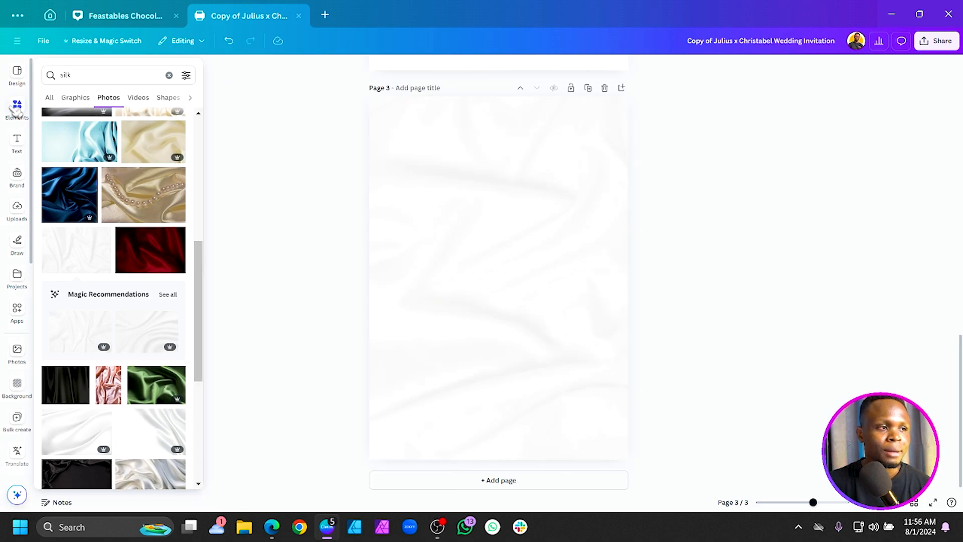
{"action": "left_click", "coordinate": [170, 76]}
{"action": "left_click", "coordinate": [130, 79]}
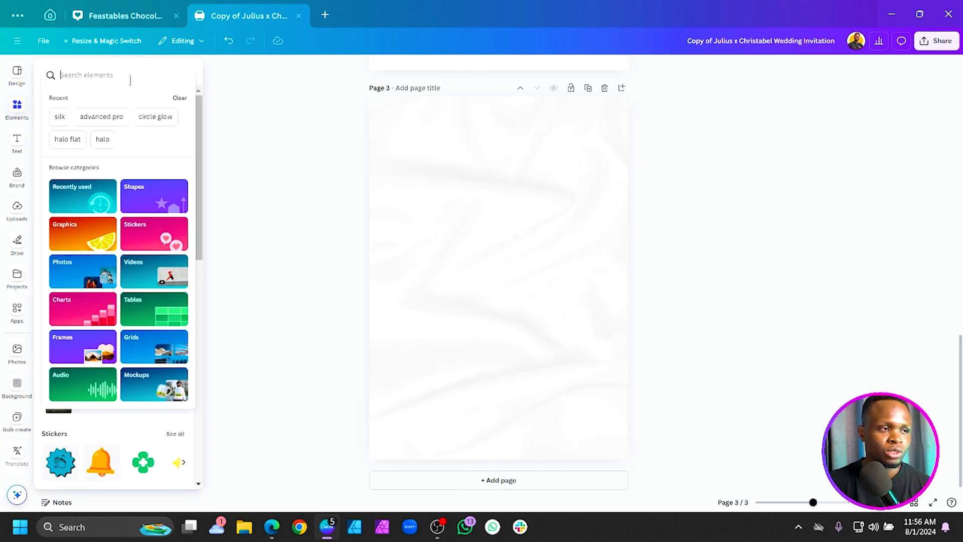
{"action": "type", "text": "gol"}
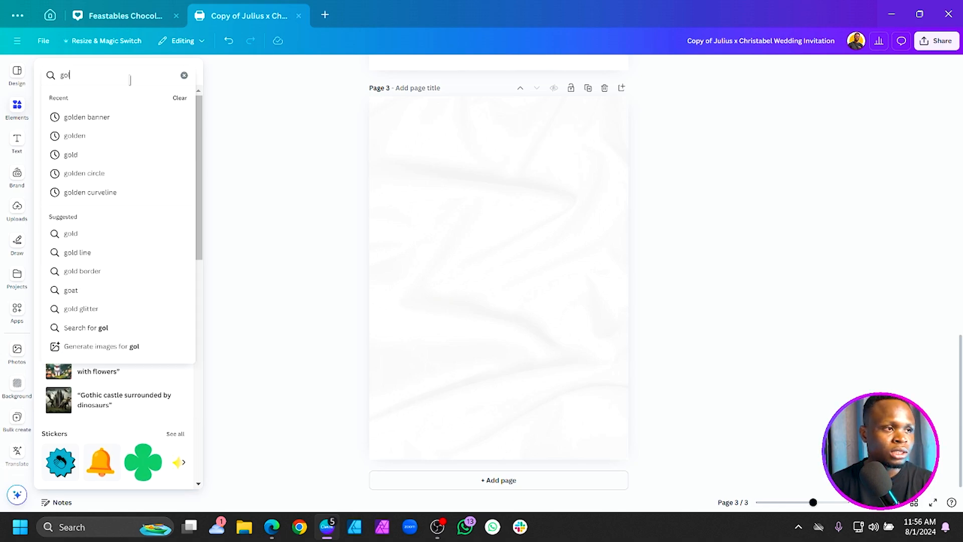
{"action": "type", "text": "den circle"}
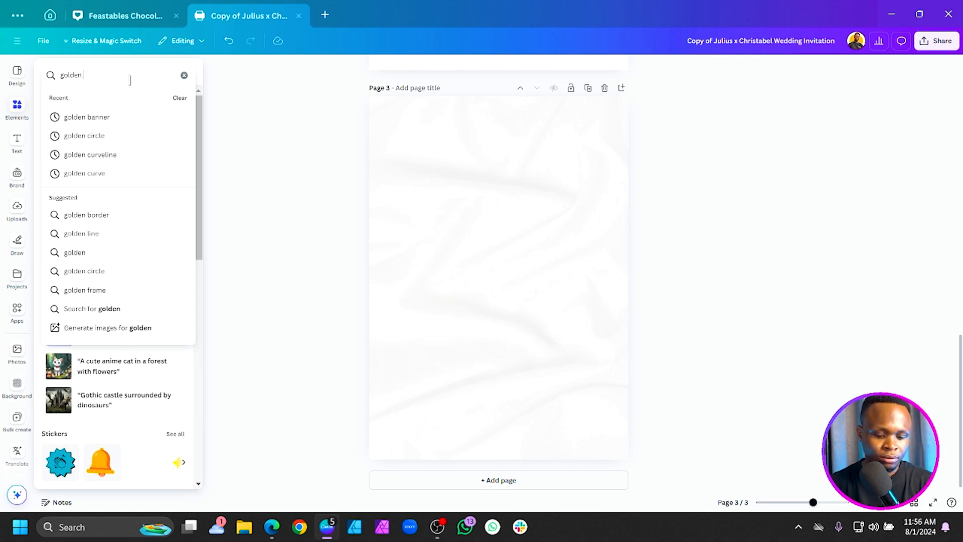
{"action": "key", "text": "Return"}
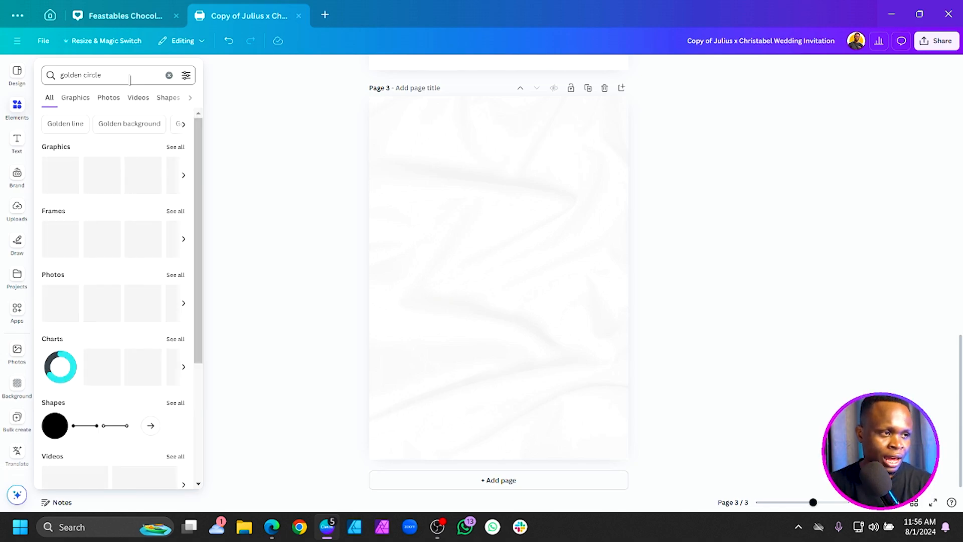
{"action": "left_click", "coordinate": [180, 144]}
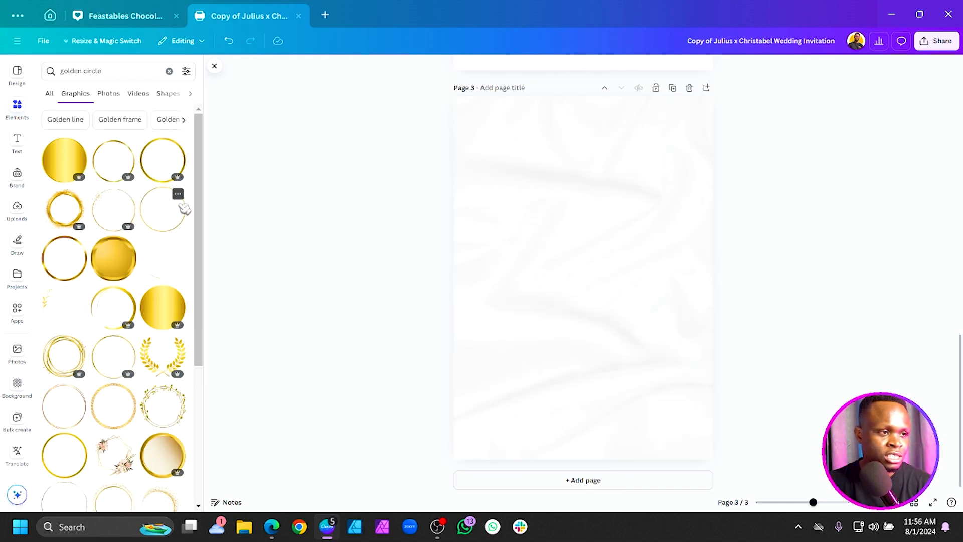
- Add the plain gold ring graphic to page 3, enlarge it to about two thirds of the page width and centre it
{"action": "left_click", "coordinate": [160, 165]}
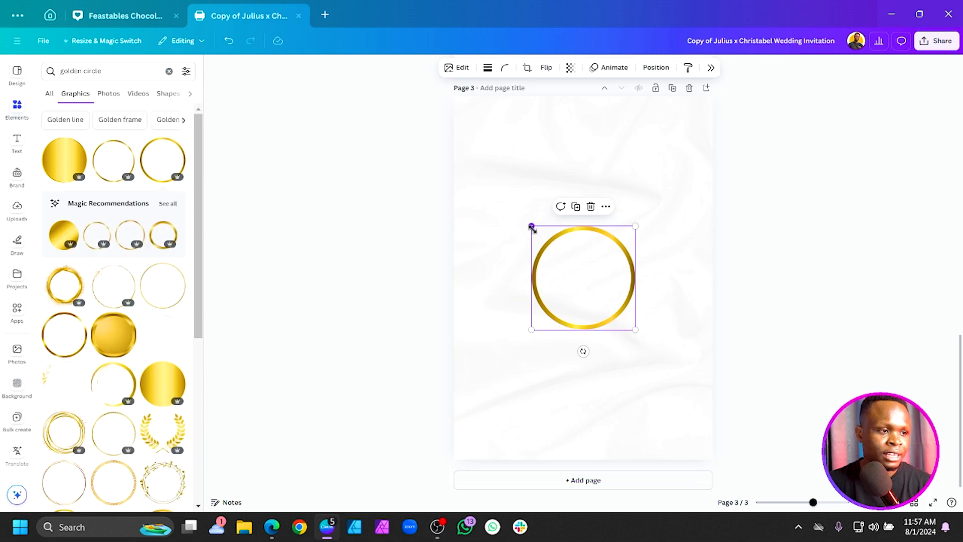
{"action": "scroll", "coordinate": [165, 254], "scroll_direction": "down", "scroll_amount": 2}
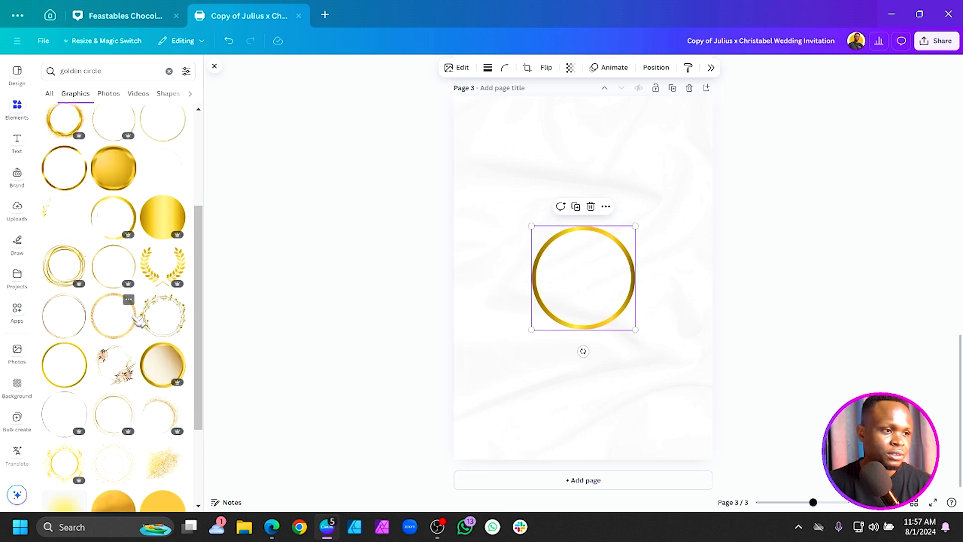
{"action": "scroll", "coordinate": [136, 320], "scroll_direction": "down", "scroll_amount": 3}
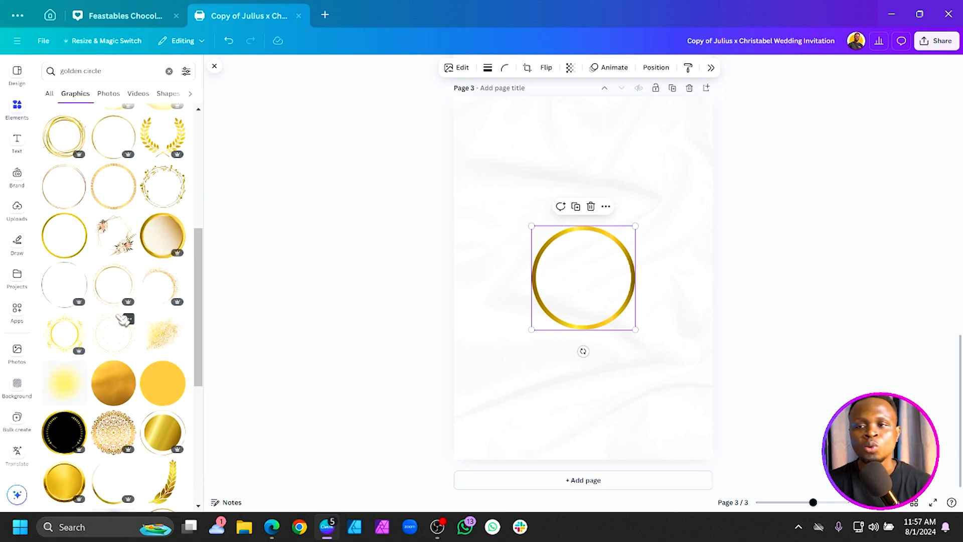
{"action": "scroll", "coordinate": [123, 322], "scroll_direction": "down", "scroll_amount": 3}
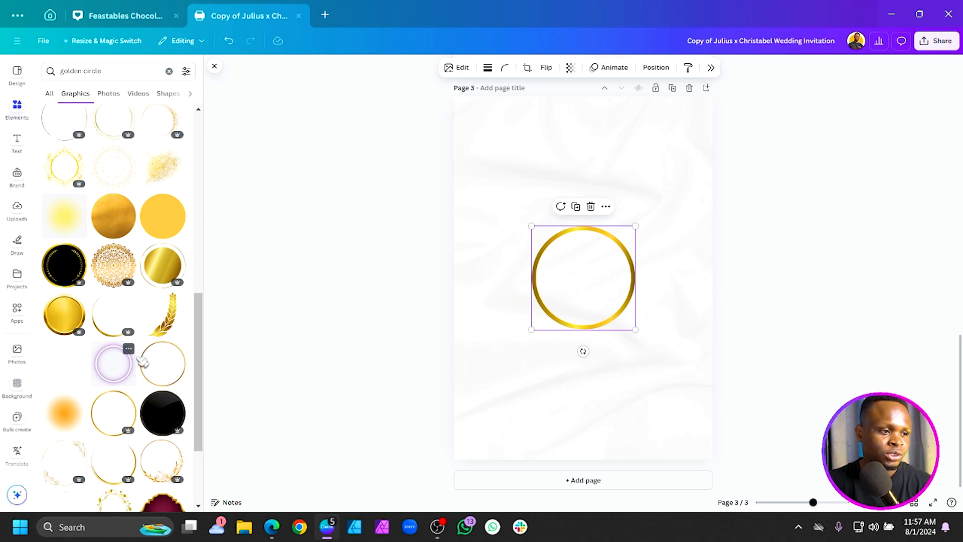
{"action": "scroll", "coordinate": [147, 381], "scroll_direction": "down", "scroll_amount": 3}
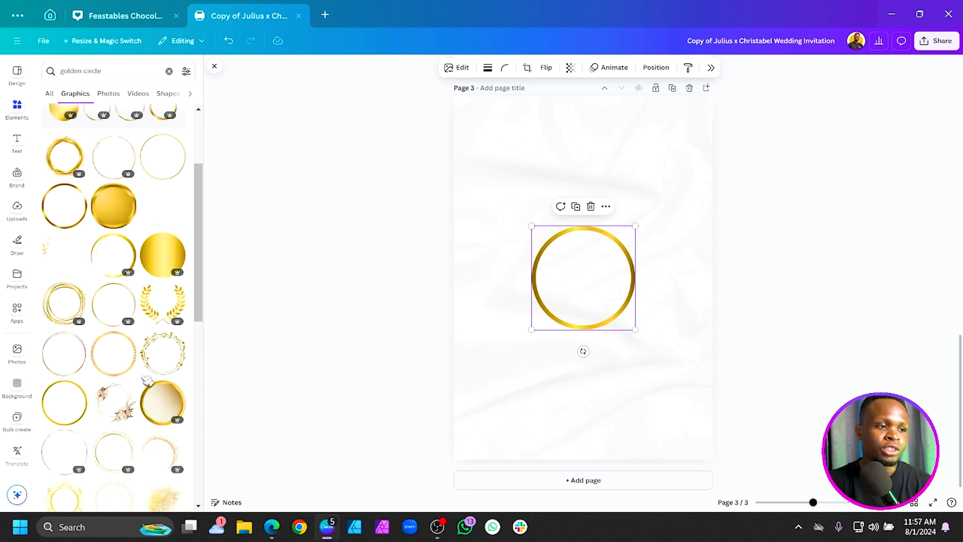
{"action": "scroll", "coordinate": [147, 379], "scroll_direction": "up", "scroll_amount": 1}
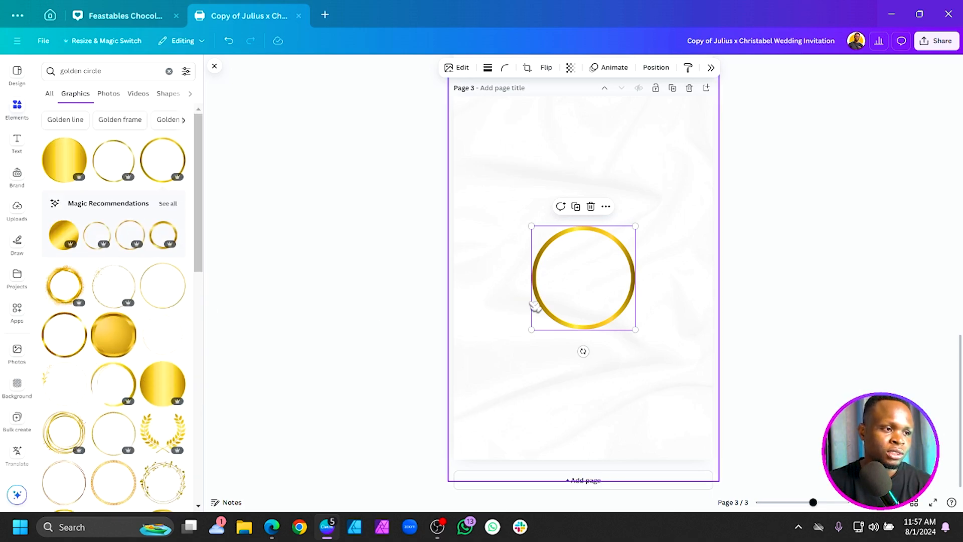
{"action": "left_click_drag", "start_coordinate": [532, 330], "coordinate": [458, 402]}
{"action": "left_click_drag", "start_coordinate": [546, 356], "coordinate": [589, 302]}
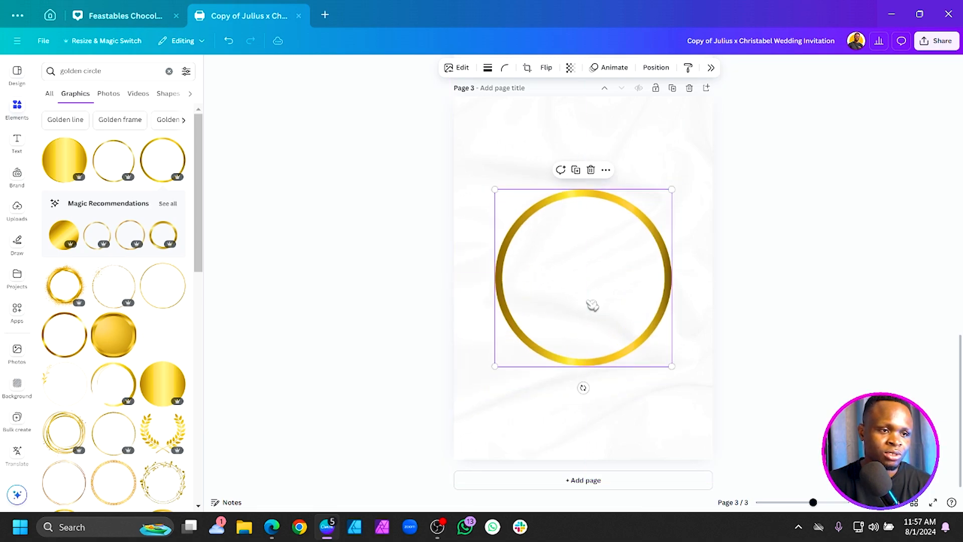
- Add the glitter-splashed gold circle graphic and shrink it to lie exactly over the gold ring
{"action": "left_click", "coordinate": [114, 285]}
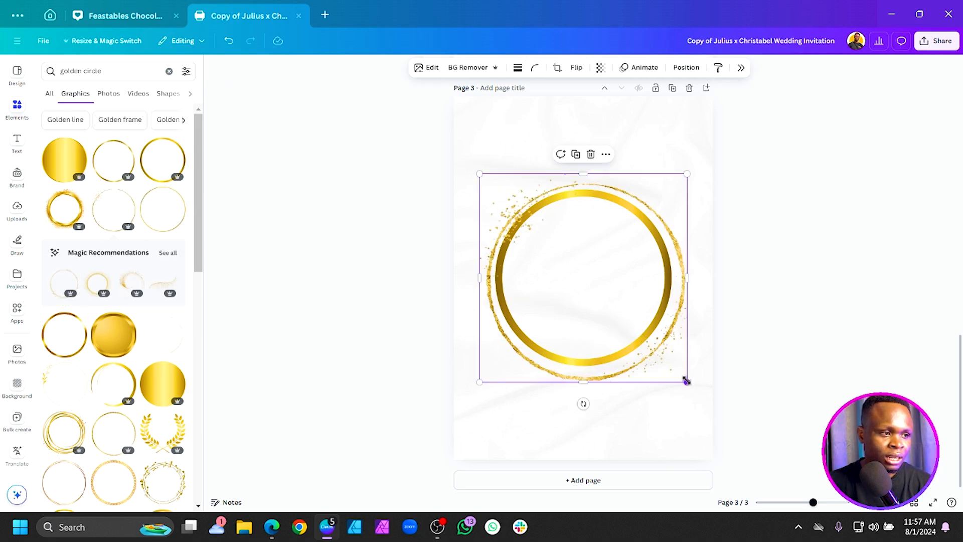
{"action": "left_click_drag", "start_coordinate": [687, 380], "coordinate": [671, 363]}
{"action": "left_click_drag", "start_coordinate": [481, 174], "coordinate": [495, 185]}
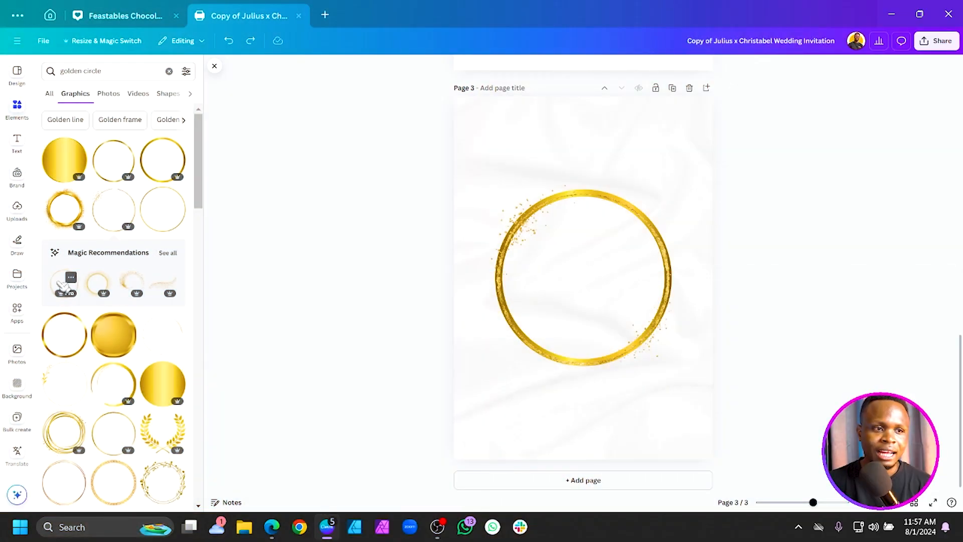
- Add the first recommended gold splatter circle, rotate it so its specks fall elsewhere, and resize it to fit over the ring
{"action": "left_click", "coordinate": [64, 285]}
{"action": "left_click_drag", "start_coordinate": [581, 405], "coordinate": [601, 175]}
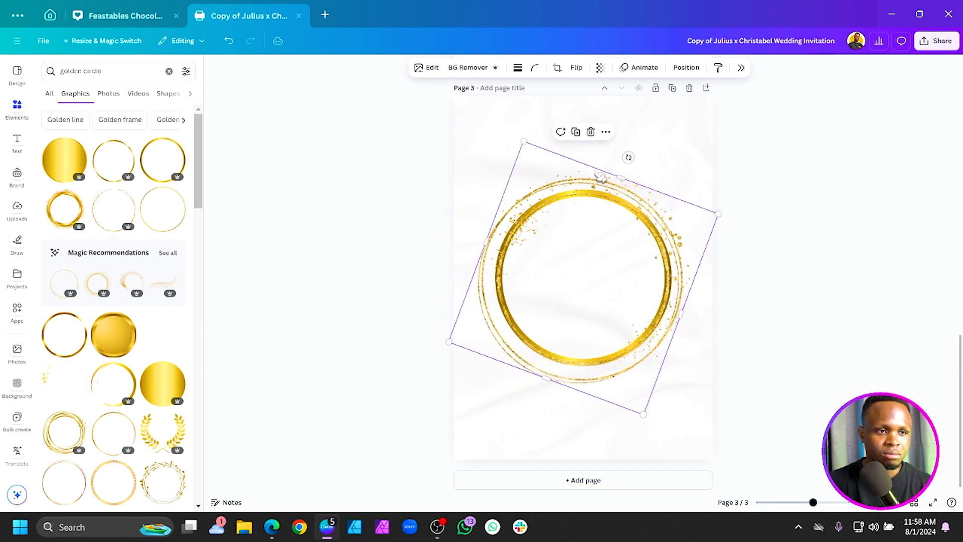
{"action": "left_click_drag", "start_coordinate": [521, 140], "coordinate": [540, 159]}
{"action": "left_click_drag", "start_coordinate": [576, 259], "coordinate": [578, 262]}
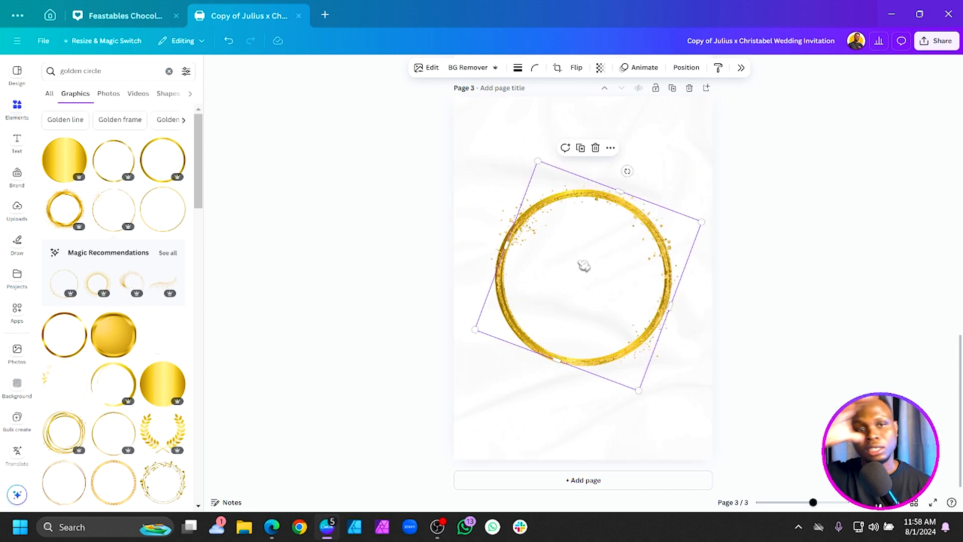
- Add a circle shape, enlarge it to fill the inside of the gold ring, and colour it white
{"action": "left_click", "coordinate": [415, 246]}
{"action": "key", "text": "c"}
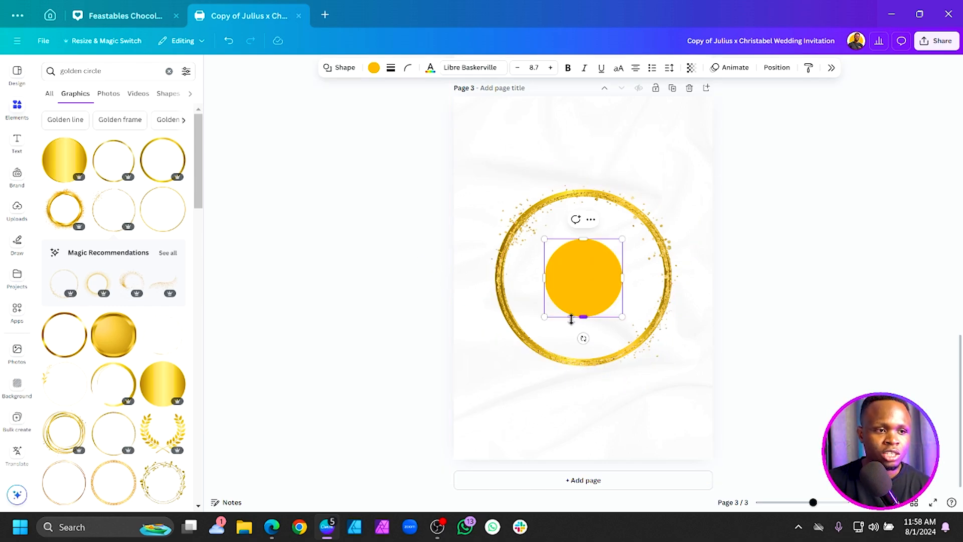
{"action": "left_click_drag", "start_coordinate": [545, 317], "coordinate": [512, 372]}
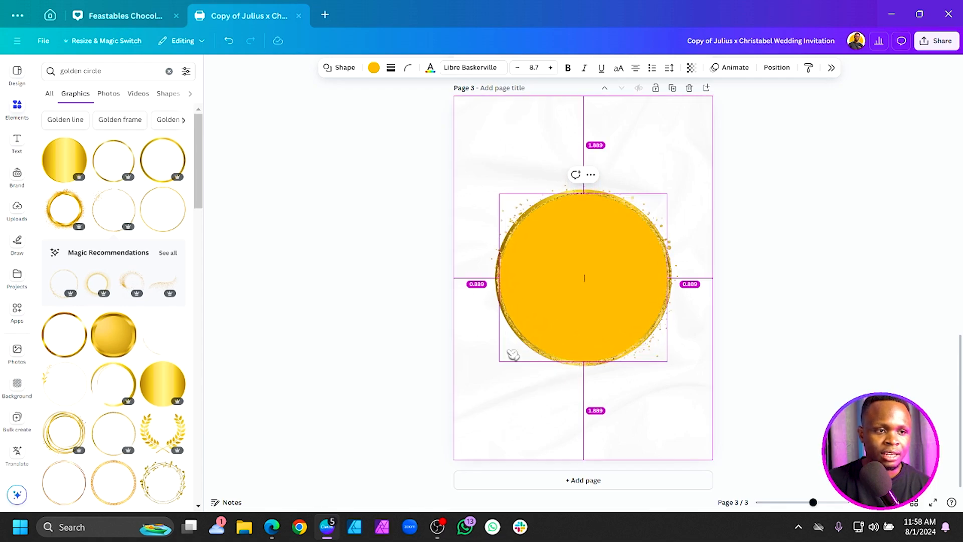
{"action": "left_click", "coordinate": [374, 68]}
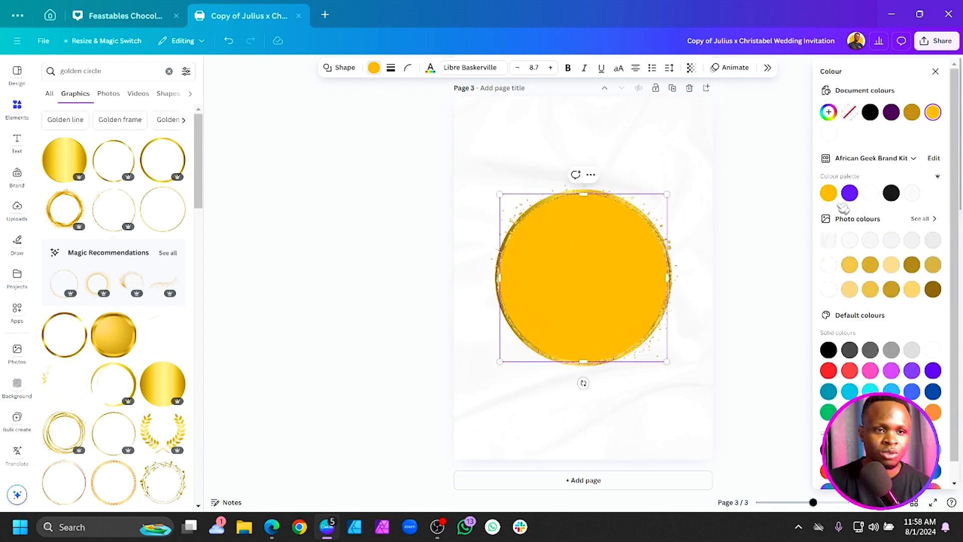
{"action": "left_click", "coordinate": [872, 193]}
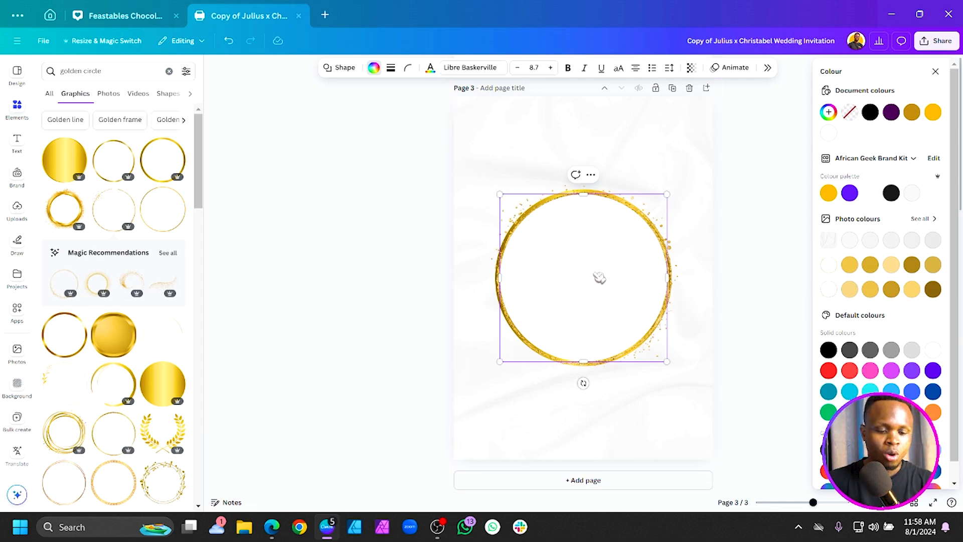
- Show the page's layers and move the white circle beneath the gold ring but above the silk photo
{"action": "double_click", "coordinate": [602, 277]}
{"action": "right_click", "coordinate": [607, 280]}
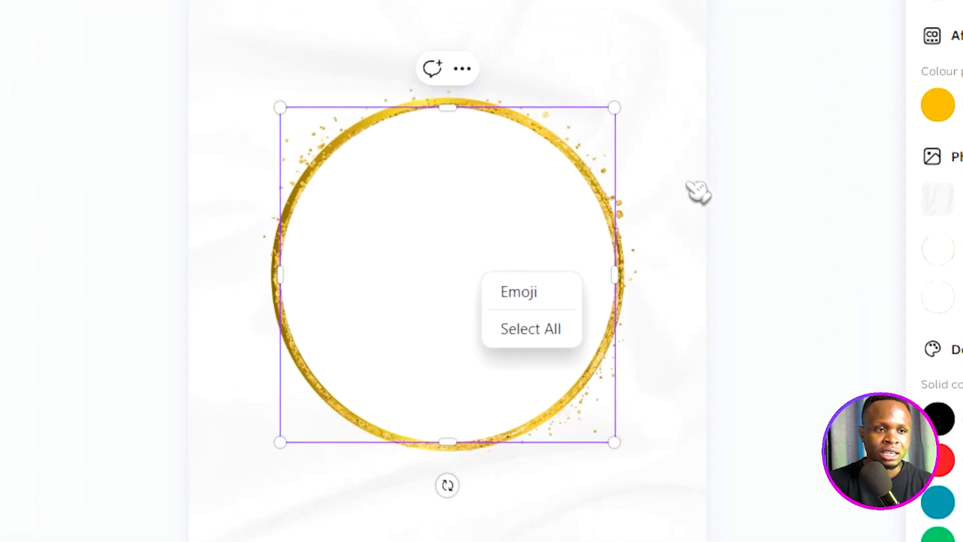
{"action": "left_click", "coordinate": [724, 166]}
{"action": "right_click", "coordinate": [542, 229]}
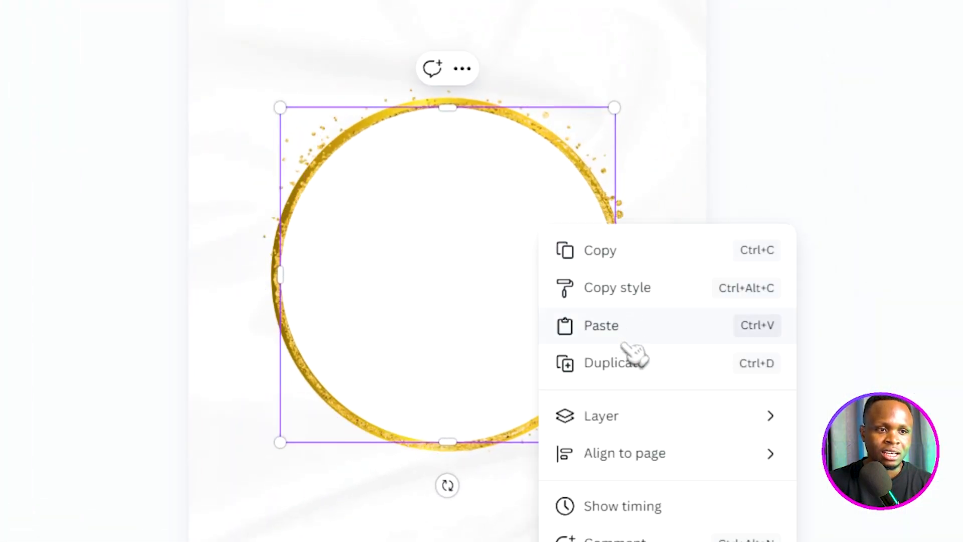
{"action": "mouse_move", "coordinate": [634, 426]}
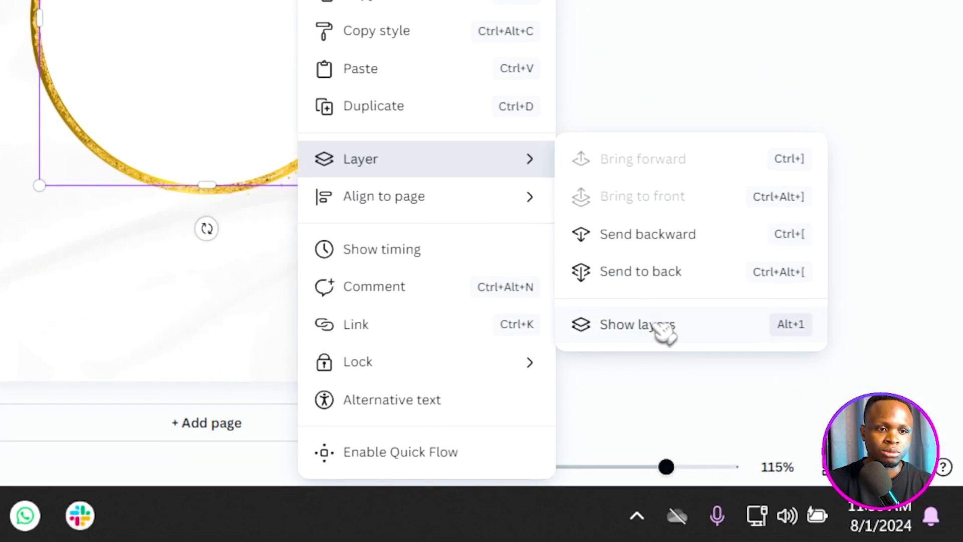
{"action": "left_click", "coordinate": [658, 327]}
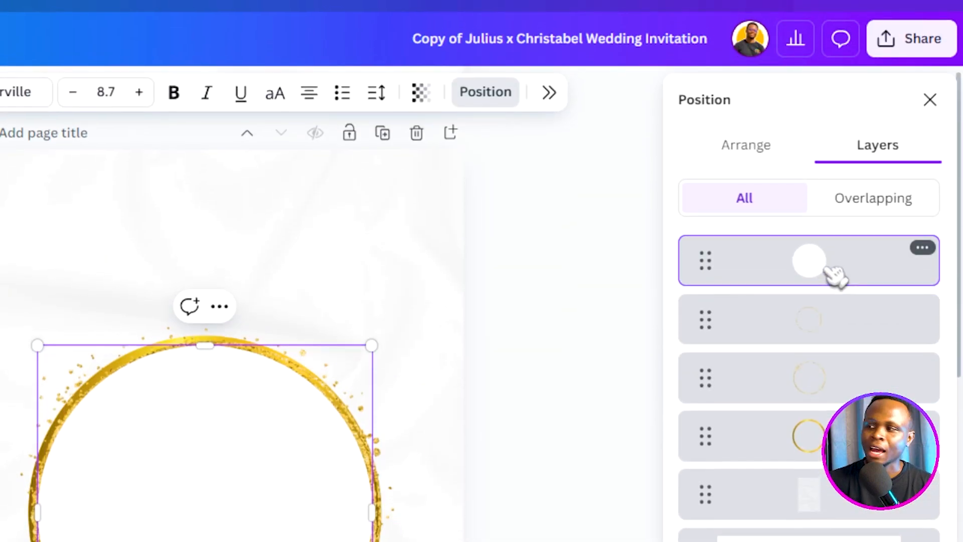
{"action": "left_click_drag", "start_coordinate": [834, 273], "coordinate": [819, 510]}
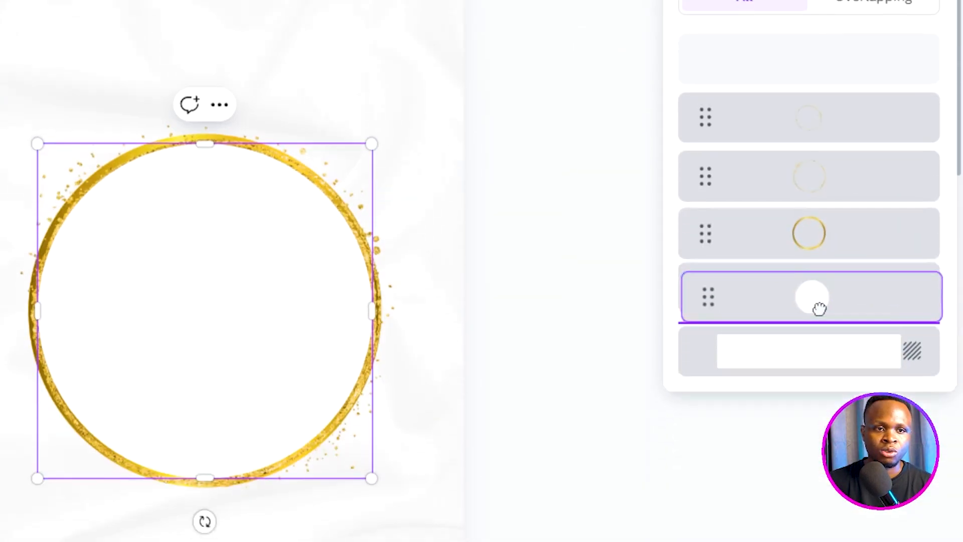
{"action": "left_click_drag", "start_coordinate": [819, 309], "coordinate": [830, 316]}
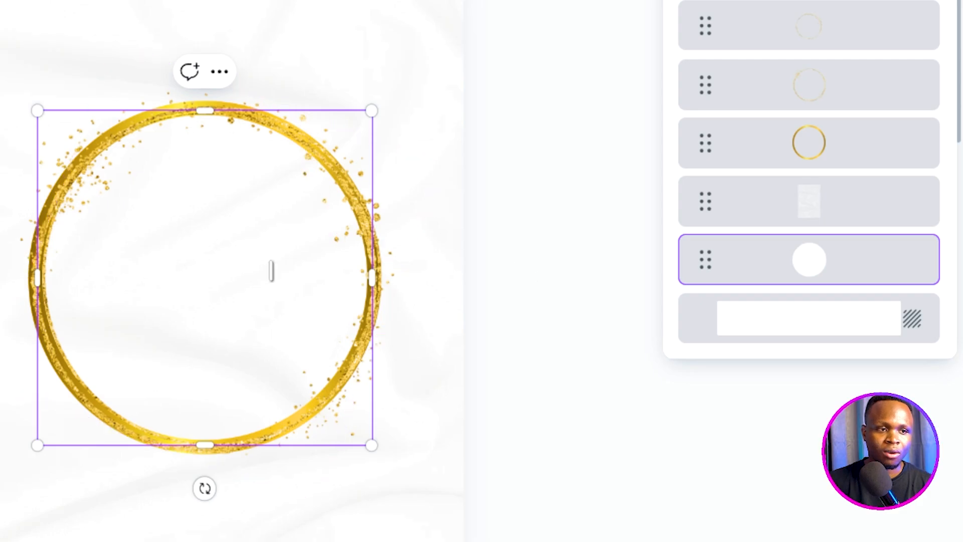
{"action": "left_click_drag", "start_coordinate": [818, 258], "coordinate": [822, 180]}
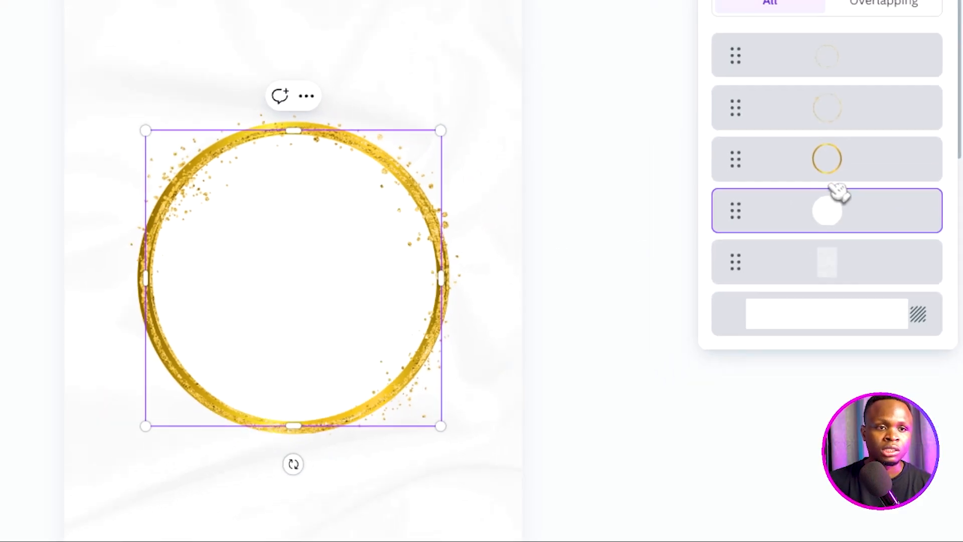
- Search the elements for "flower" and limit the results to photos
{"action": "left_click", "coordinate": [395, 322]}
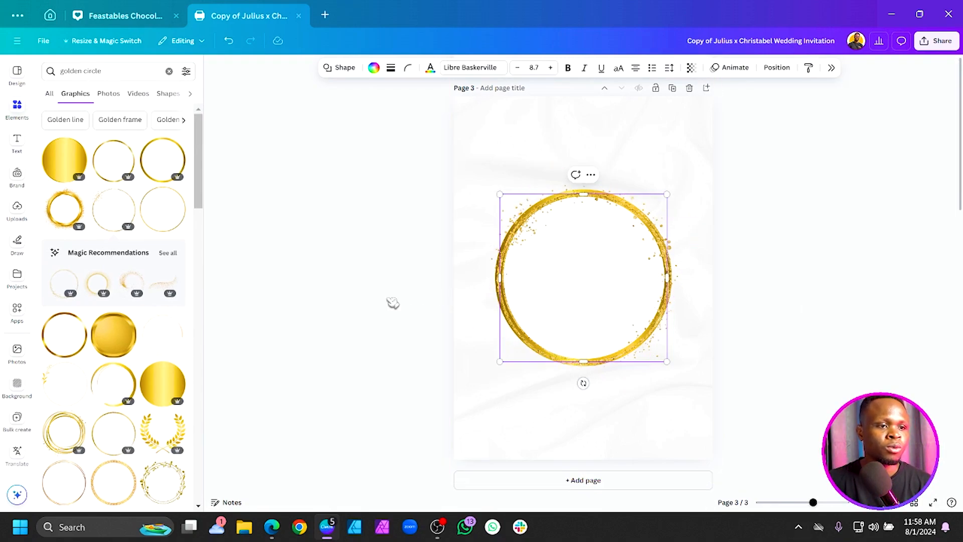
{"action": "left_click", "coordinate": [116, 70]}
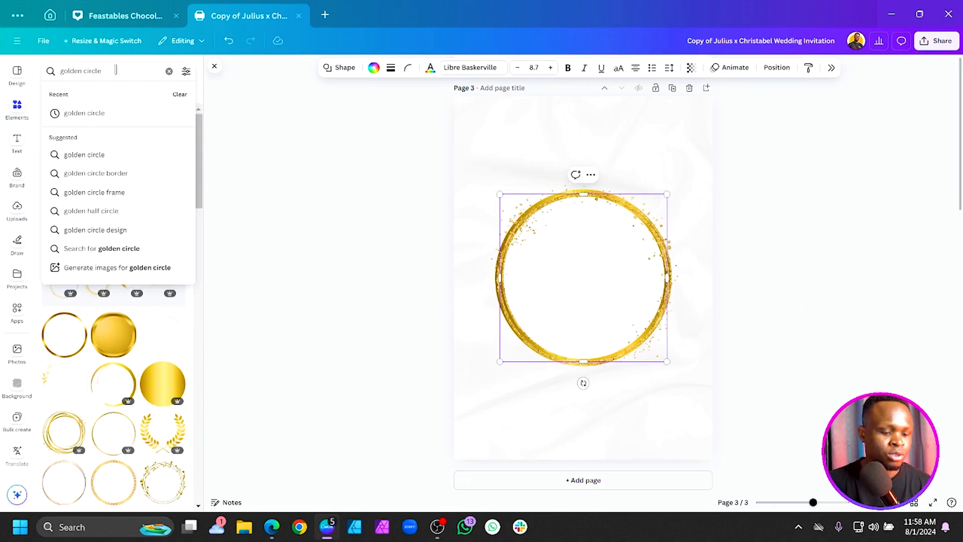
{"action": "key", "text": "ctrl+a"}
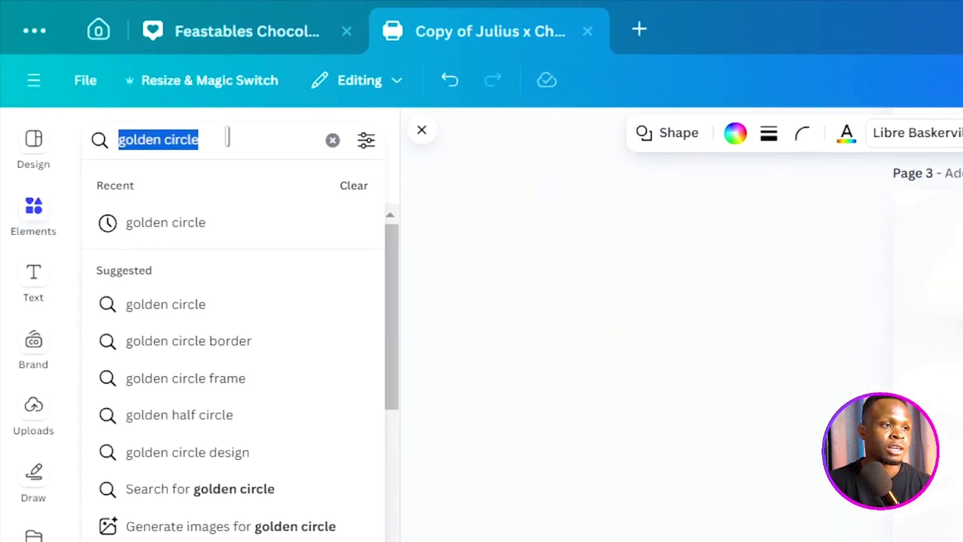
{"action": "type", "text": "flower"}
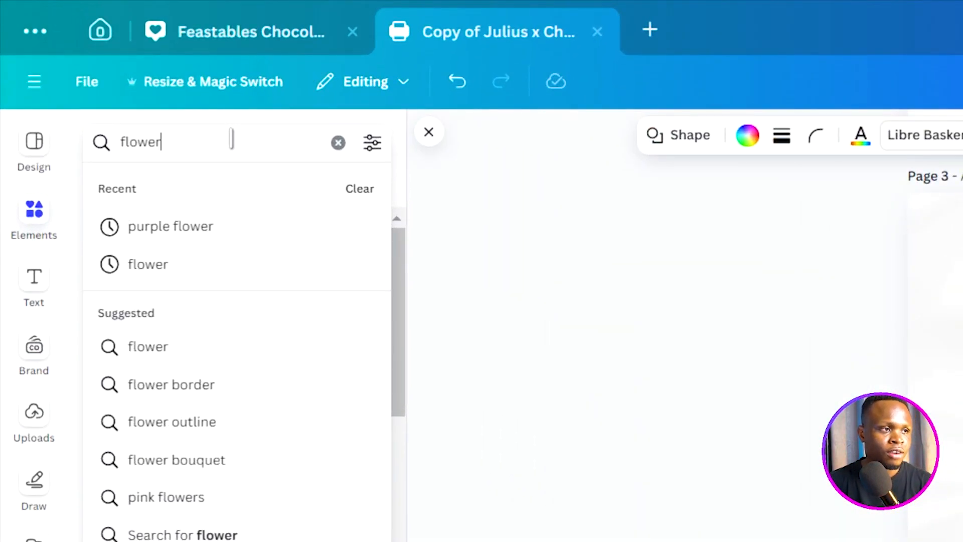
{"action": "key", "text": "Return"}
{"action": "scroll", "coordinate": [264, 393], "scroll_direction": "down", "scroll_amount": 6}
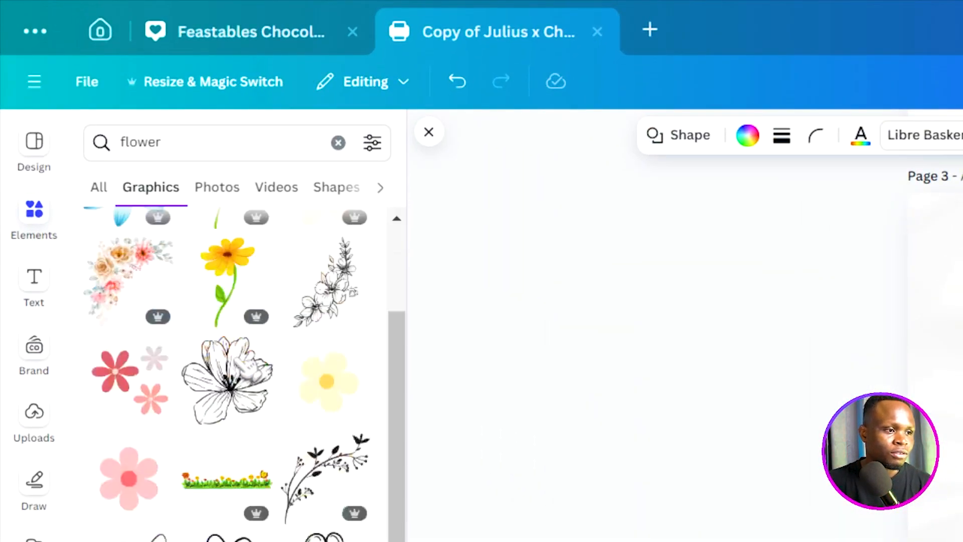
{"action": "scroll", "coordinate": [264, 393], "scroll_direction": "down", "scroll_amount": 2}
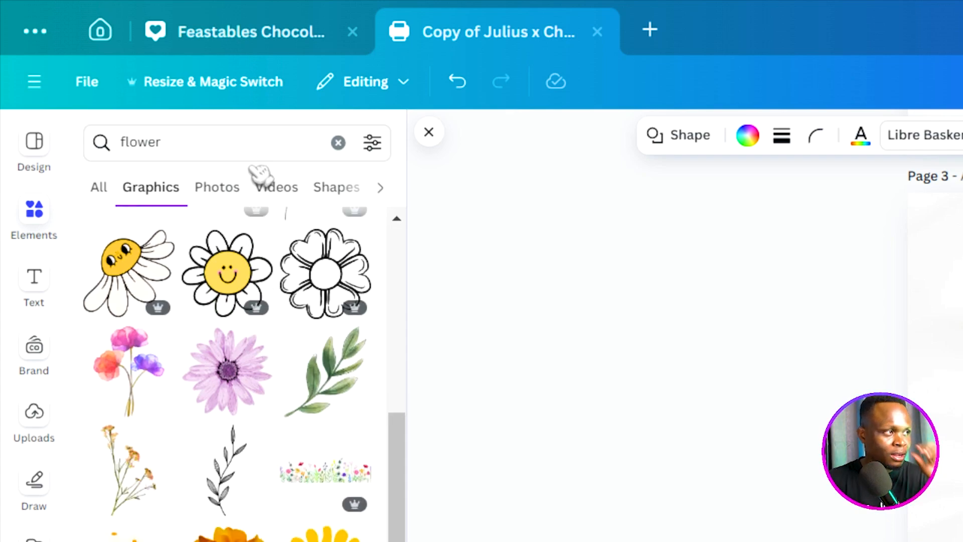
{"action": "left_click", "coordinate": [232, 190]}
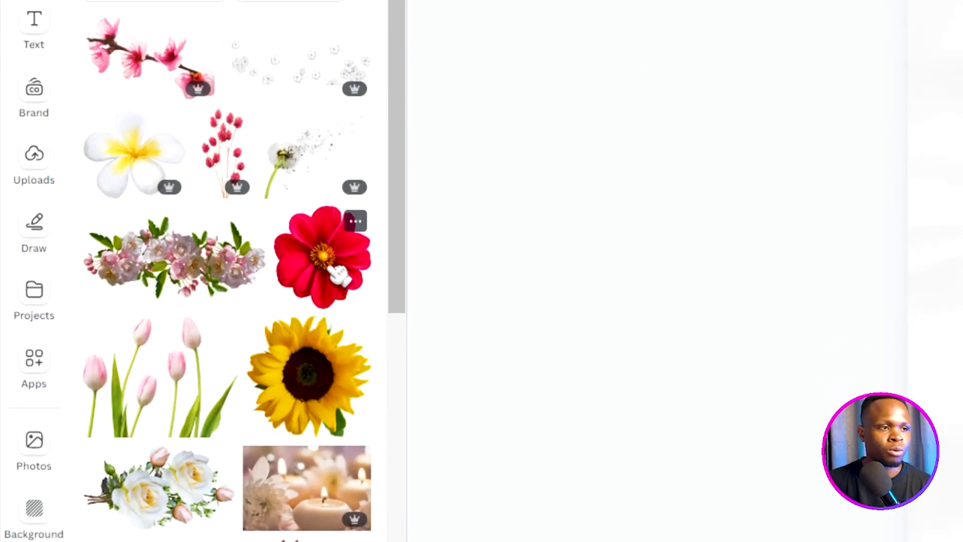
- Add the red flower photo, shrink it slightly and place it over the upper-left part of the gold ring
{"action": "left_click", "coordinate": [339, 276]}
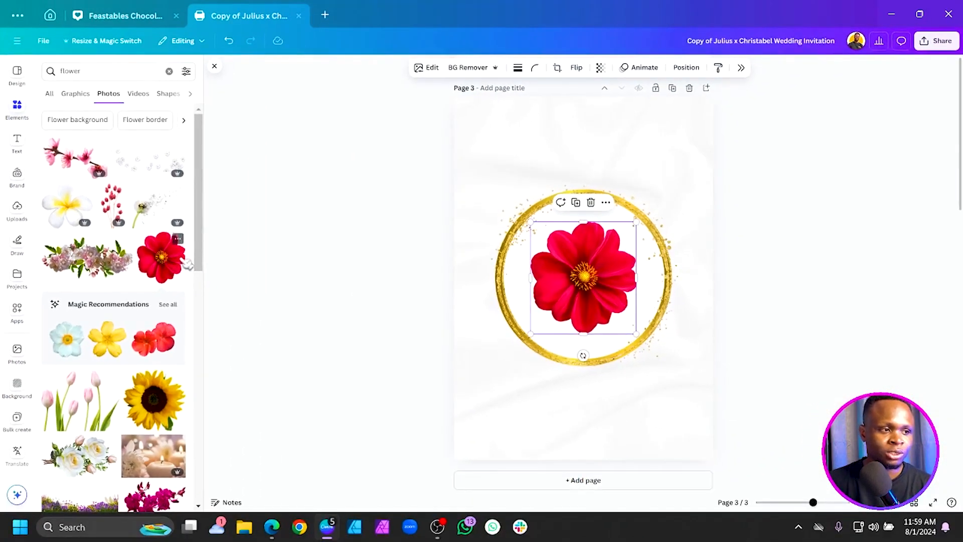
{"action": "left_click_drag", "start_coordinate": [683, 283], "coordinate": [630, 166]}
{"action": "left_click_drag", "start_coordinate": [545, 179], "coordinate": [546, 183]}
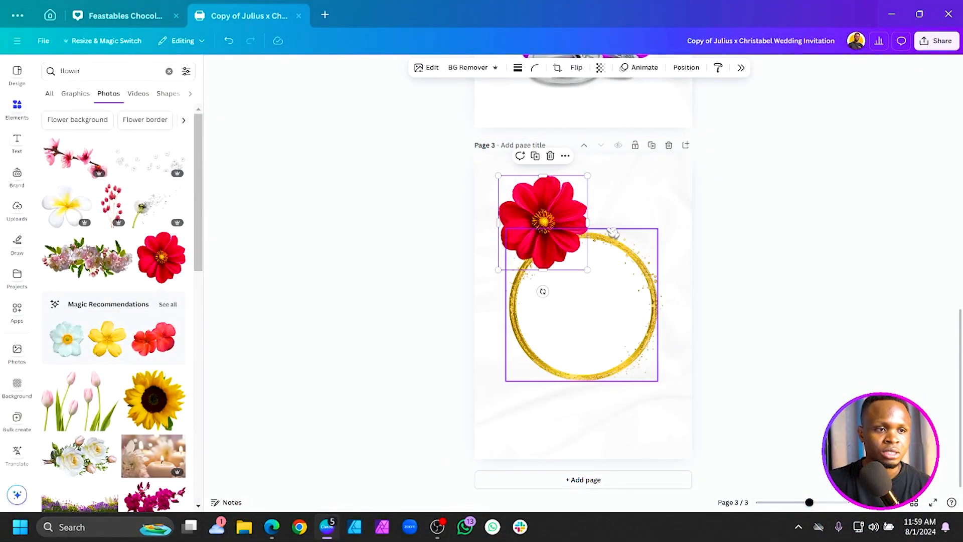
- Turn the flower's petals purple by editing their red colour (#fa1658) with a hue of -39
{"action": "left_click", "coordinate": [431, 68]}
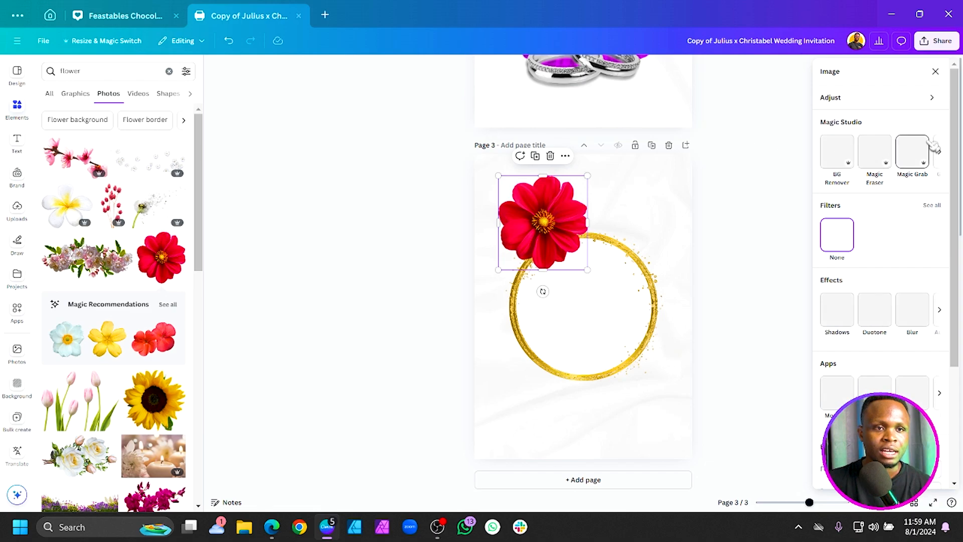
{"action": "left_click", "coordinate": [898, 99]}
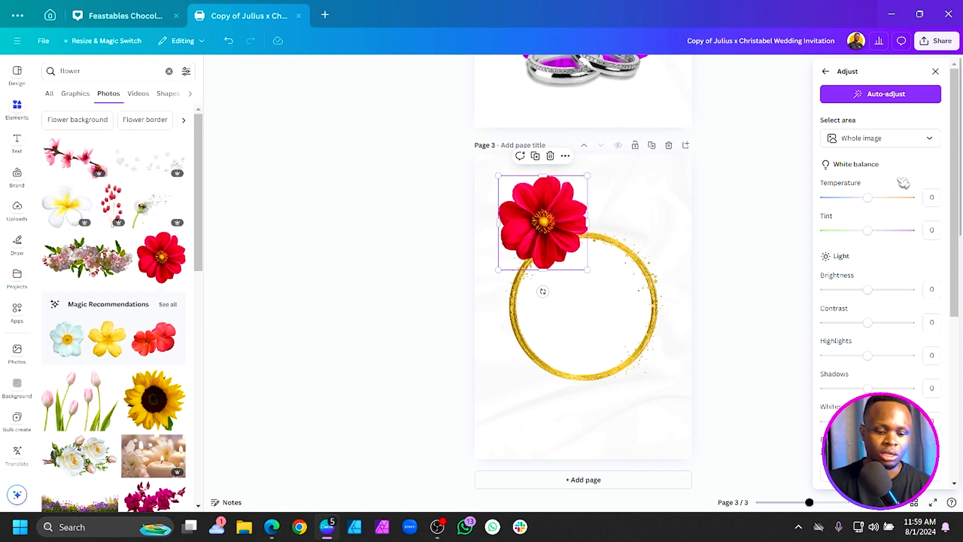
{"action": "scroll", "coordinate": [909, 193], "scroll_direction": "down", "scroll_amount": 3}
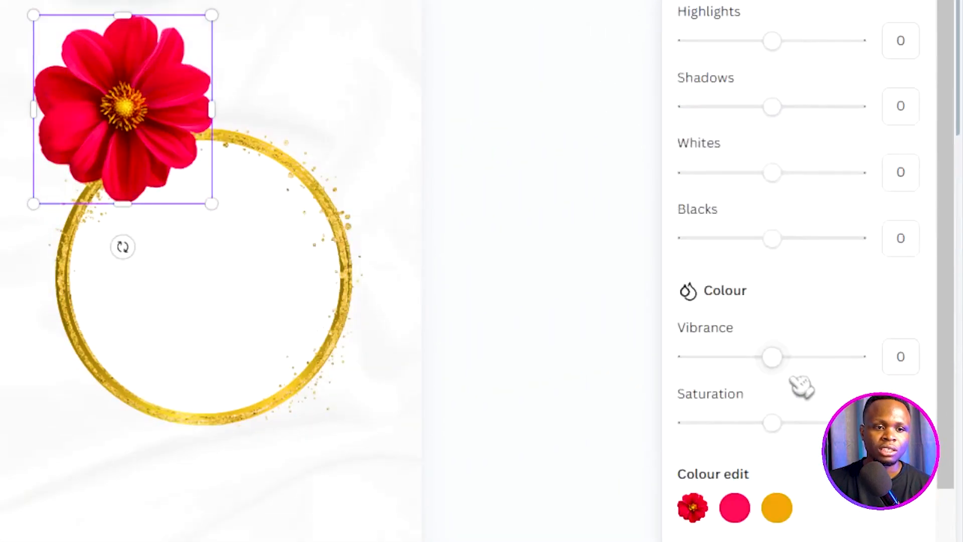
{"action": "scroll", "coordinate": [786, 419], "scroll_direction": "down", "scroll_amount": 5}
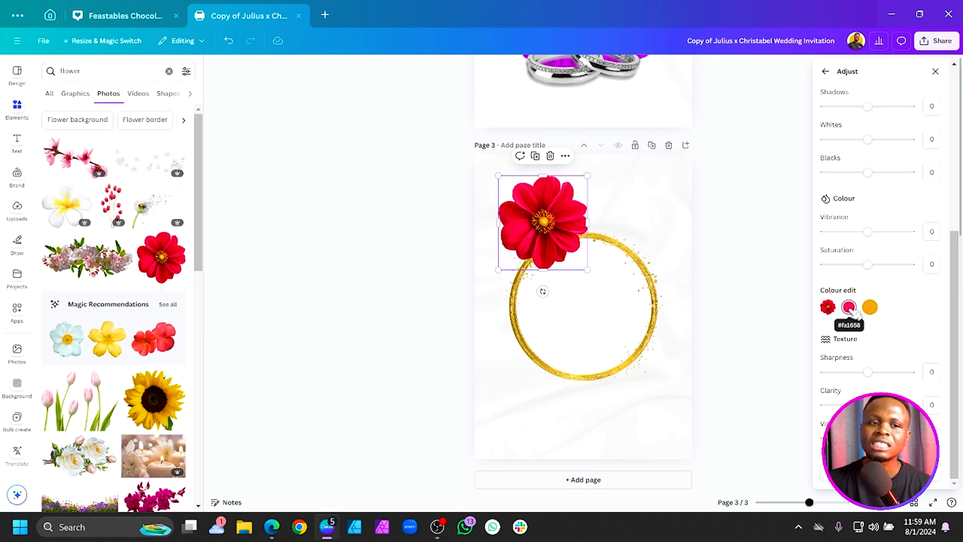
{"action": "left_click", "coordinate": [850, 307]}
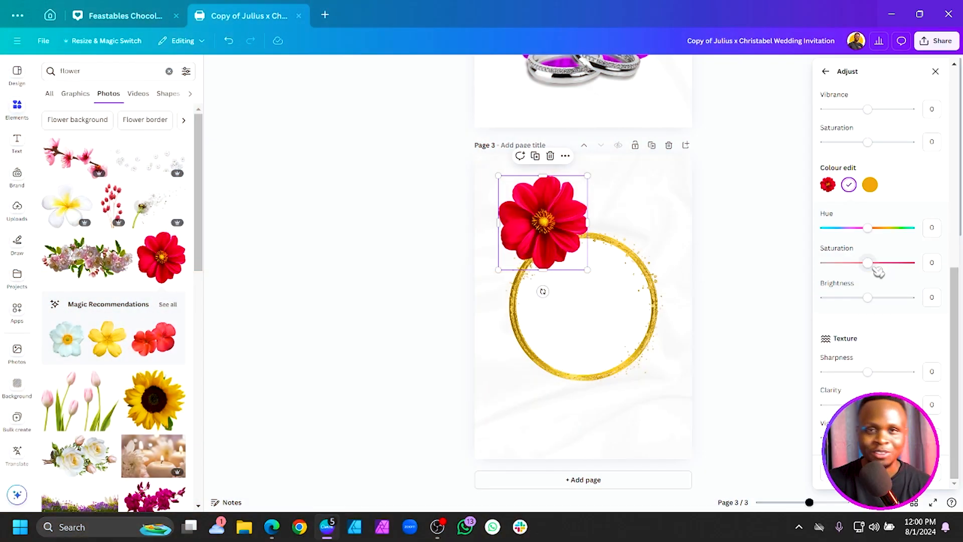
{"action": "left_click_drag", "start_coordinate": [875, 230], "coordinate": [856, 230]}
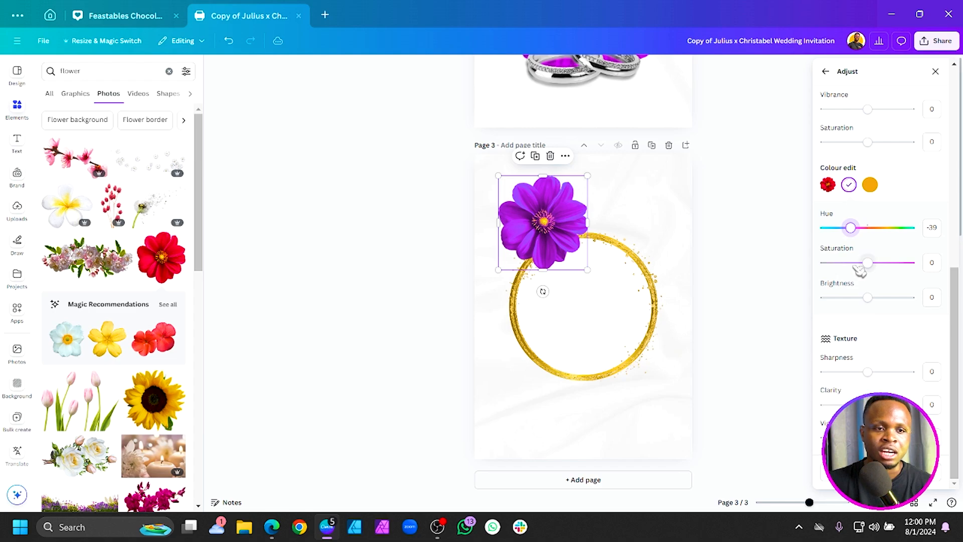
- Set the petal colour's saturation to 67 and its brightness to -1
{"action": "left_click_drag", "start_coordinate": [874, 267], "coordinate": [888, 269]}
{"action": "left_click_drag", "start_coordinate": [898, 267], "coordinate": [904, 268]}
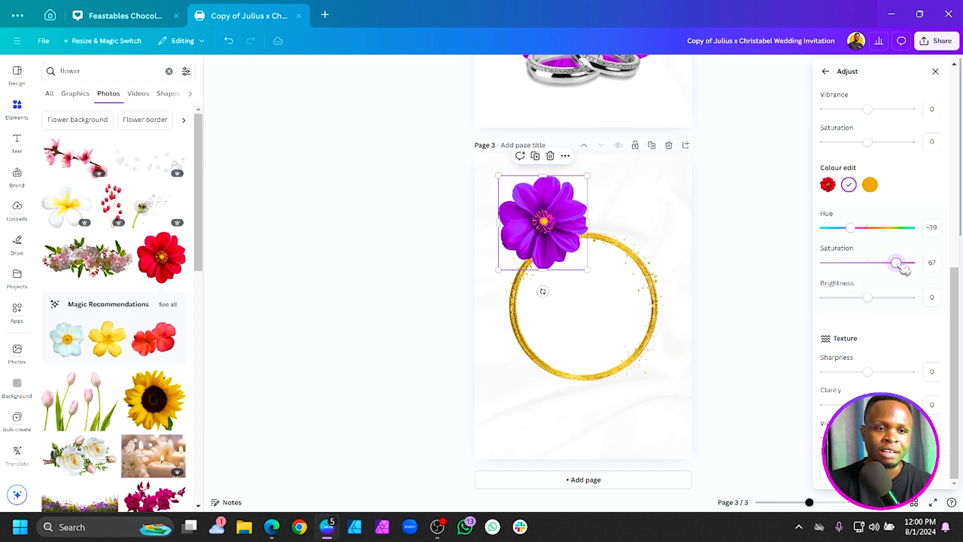
{"action": "left_click_drag", "start_coordinate": [869, 297], "coordinate": [889, 298]}
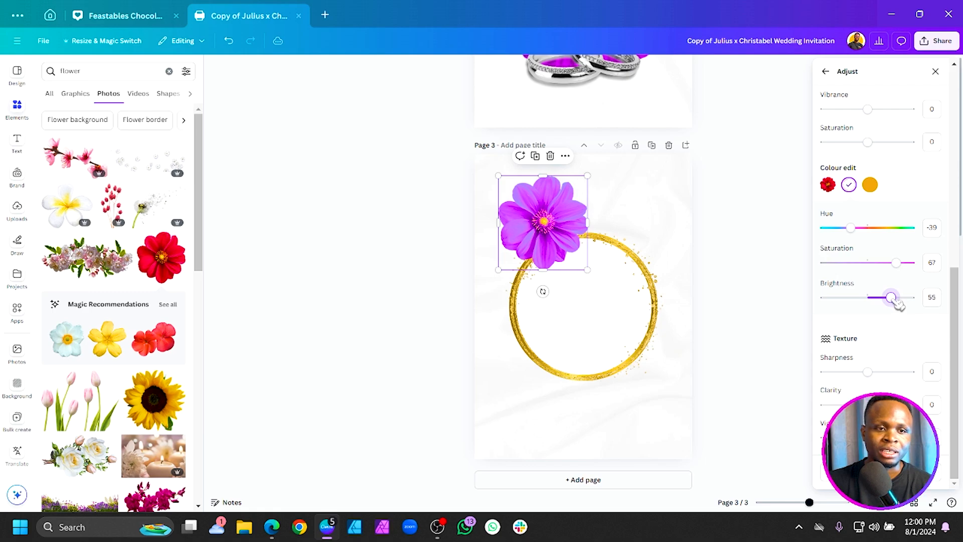
{"action": "left_click_drag", "start_coordinate": [898, 304], "coordinate": [874, 316]}
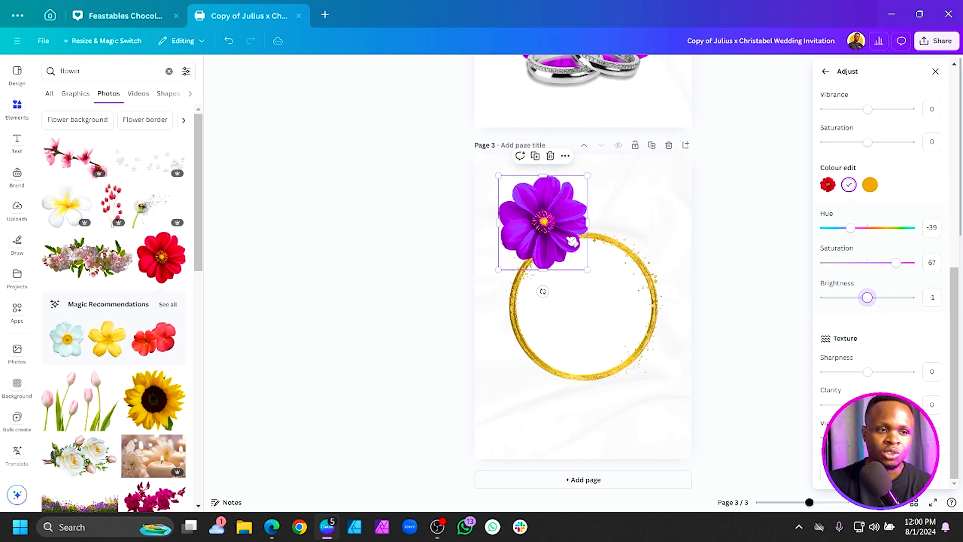
- Enlarge the purple flower and reposition it over the upper-left part of the gold ring
{"action": "left_click", "coordinate": [733, 225]}
{"action": "left_click_drag", "start_coordinate": [545, 221], "coordinate": [552, 240]}
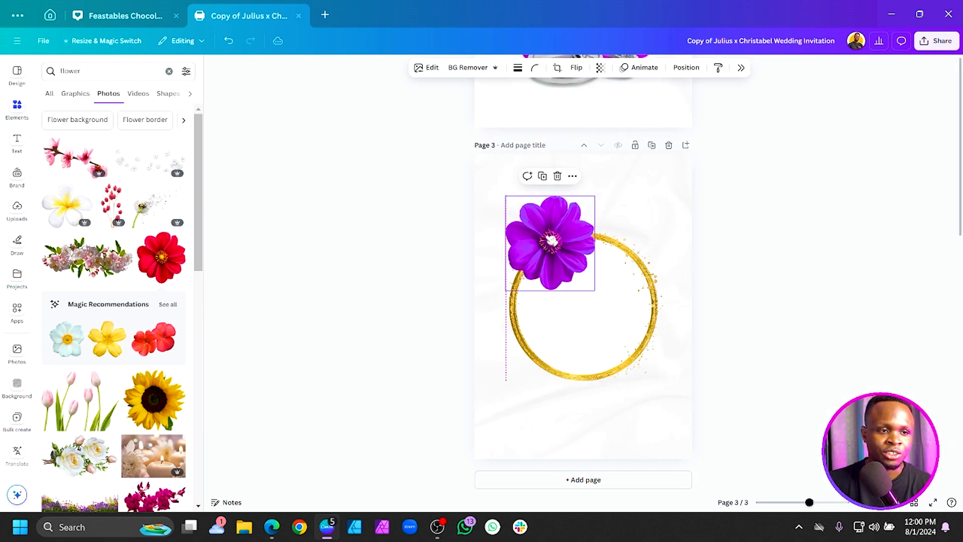
{"action": "left_click_drag", "start_coordinate": [594, 290], "coordinate": [617, 315]}
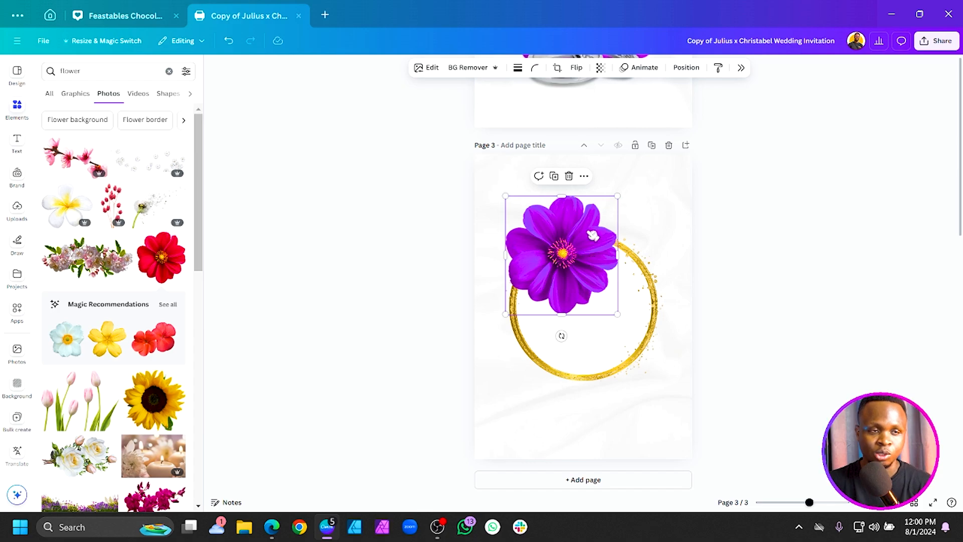
{"action": "left_click_drag", "start_coordinate": [587, 264], "coordinate": [578, 259]}
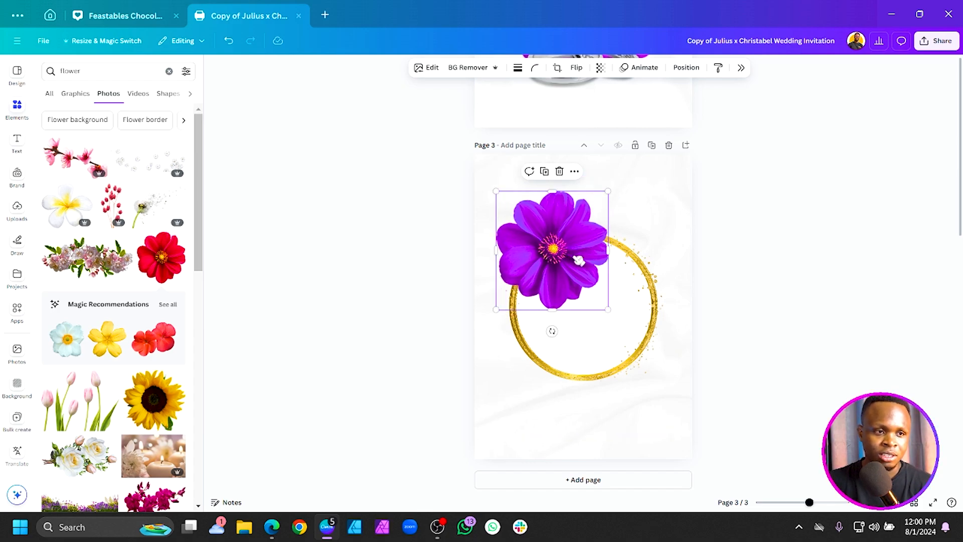
- Blur the whole flower image with an intensity of 51
{"action": "left_click", "coordinate": [427, 67]}
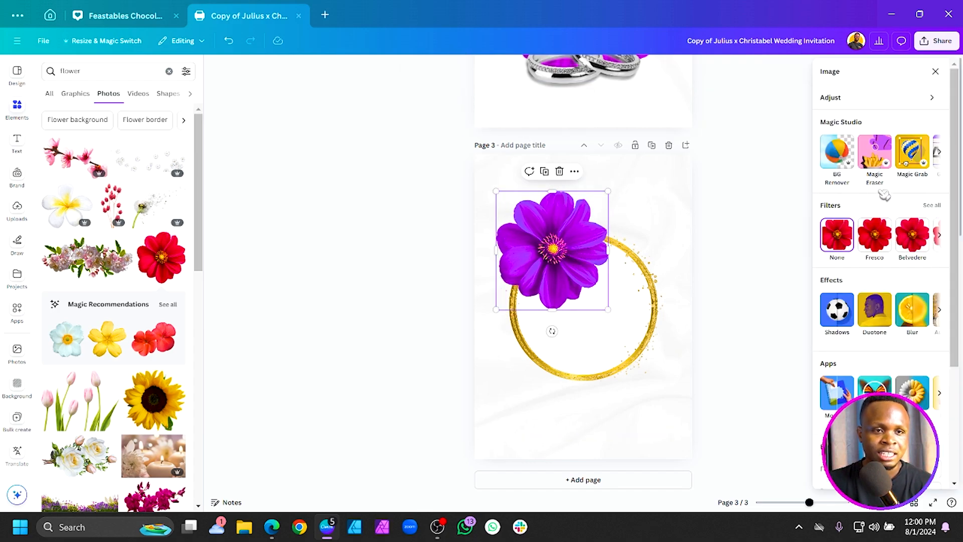
{"action": "left_click", "coordinate": [921, 314]}
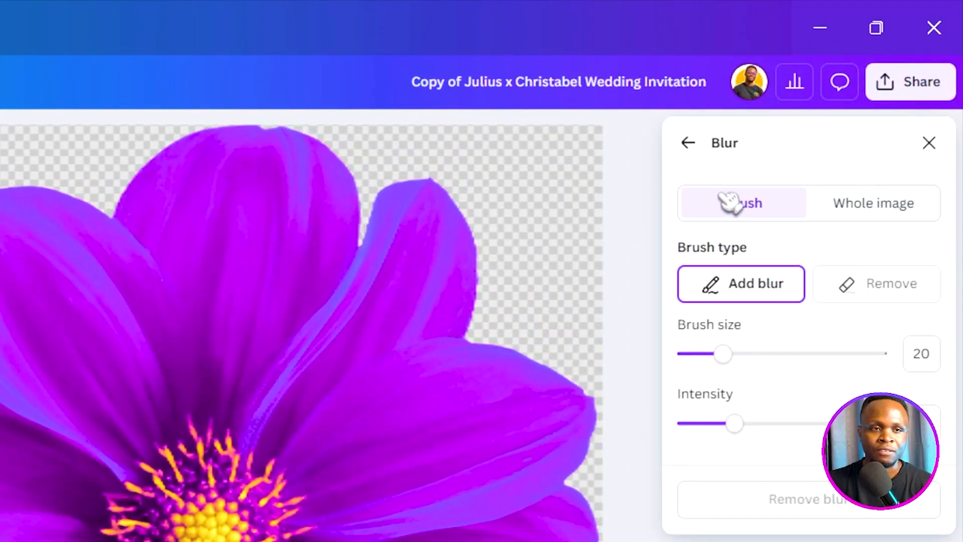
{"action": "left_click", "coordinate": [894, 208]}
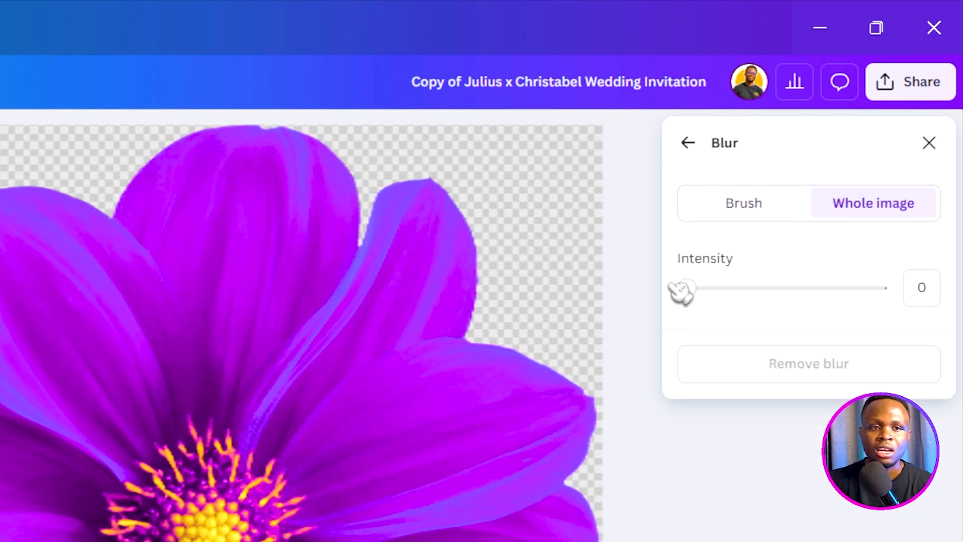
{"action": "left_click_drag", "start_coordinate": [687, 287], "coordinate": [793, 289]}
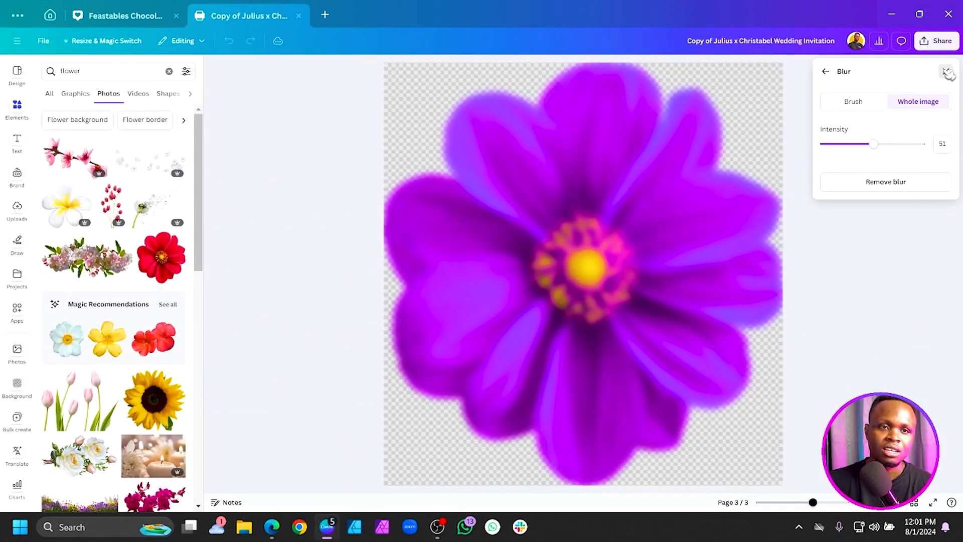
{"action": "left_click", "coordinate": [947, 73]}
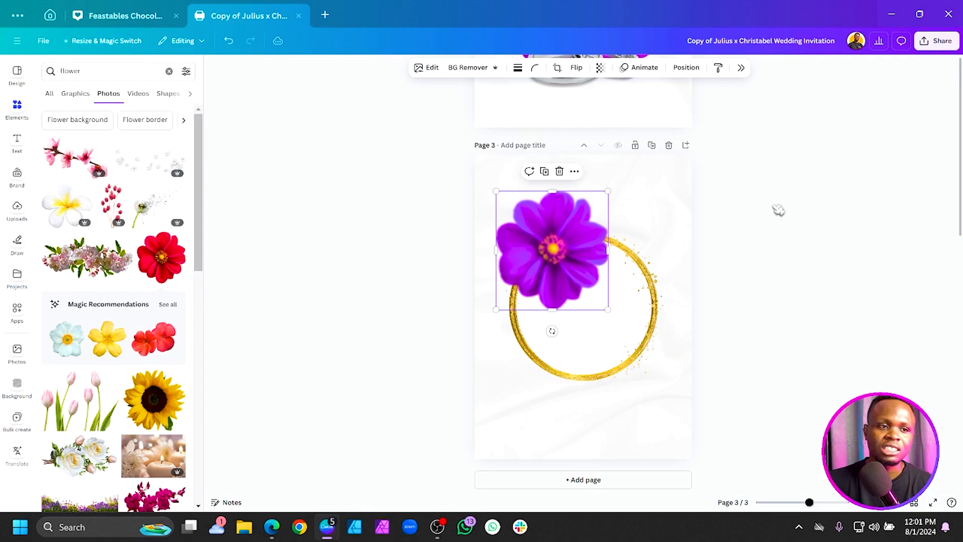
- Duplicate the blurred flower twice across the top of the ring, then shrink and reposition all three flowers together
{"action": "left_click", "coordinate": [426, 266]}
{"action": "left_click_drag", "start_coordinate": [567, 274], "coordinate": [640, 282]}
{"action": "left_click", "coordinate": [576, 270], "text": "shift"}
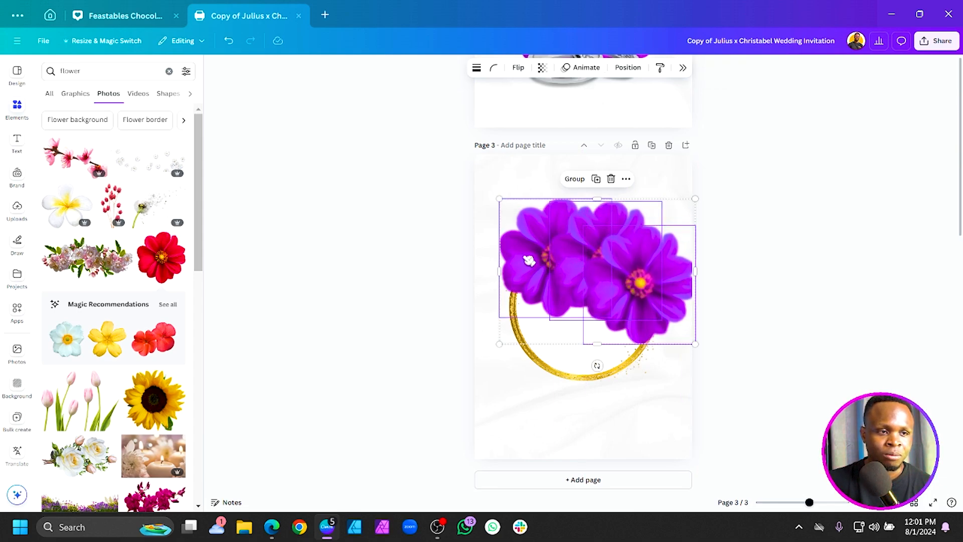
{"action": "left_click_drag", "start_coordinate": [499, 343], "coordinate": [548, 314]}
{"action": "left_click_drag", "start_coordinate": [607, 295], "coordinate": [642, 322]}
- Duplicate, rotate and arrange more flowers around the gold ring to form a full wreath, filling the gap at its top
{"action": "left_click", "coordinate": [773, 284]}
{"action": "left_click_drag", "start_coordinate": [642, 365], "coordinate": [625, 375]}
{"action": "left_click_drag", "start_coordinate": [642, 326], "coordinate": [572, 389]}
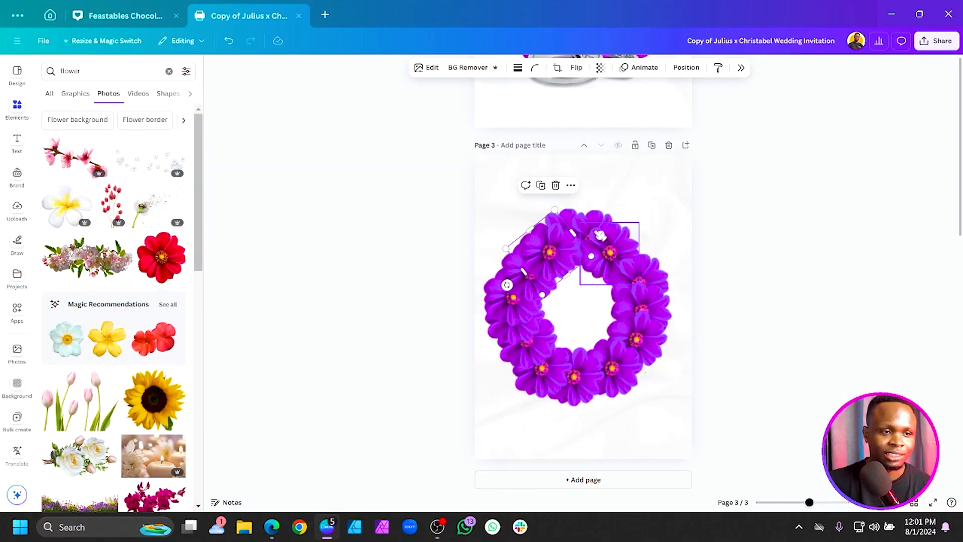
{"action": "left_click", "coordinate": [563, 212]}
{"action": "left_click_drag", "start_coordinate": [563, 210], "coordinate": [566, 214]}
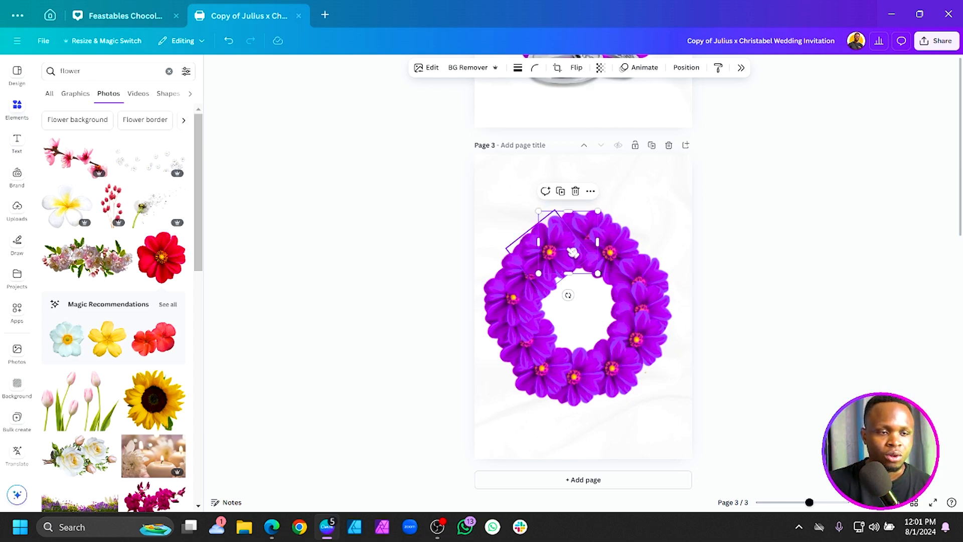
- Show the page's layers, select all the purple flower layers of the wreath, and group them
{"action": "left_click", "coordinate": [590, 191]}
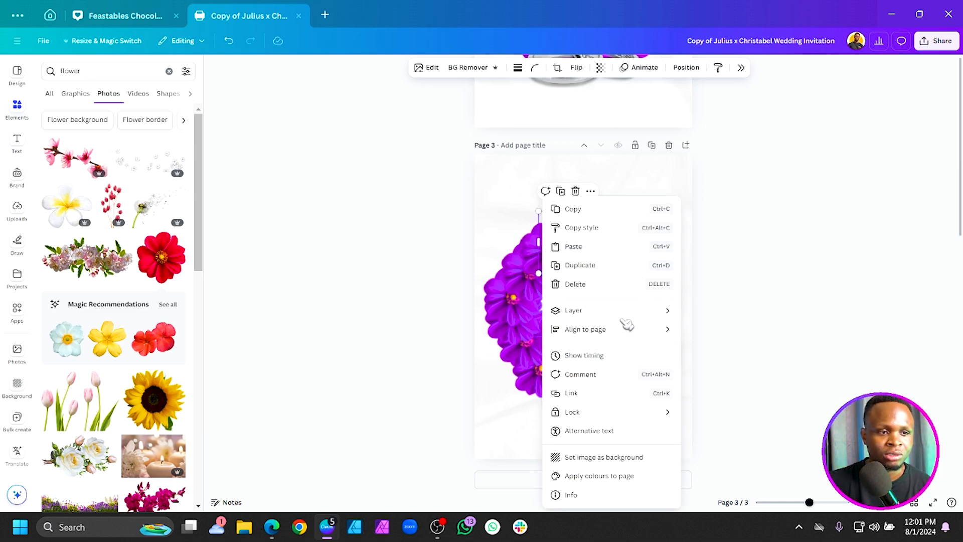
{"action": "mouse_move", "coordinate": [631, 312]}
{"action": "left_click", "coordinate": [709, 395]}
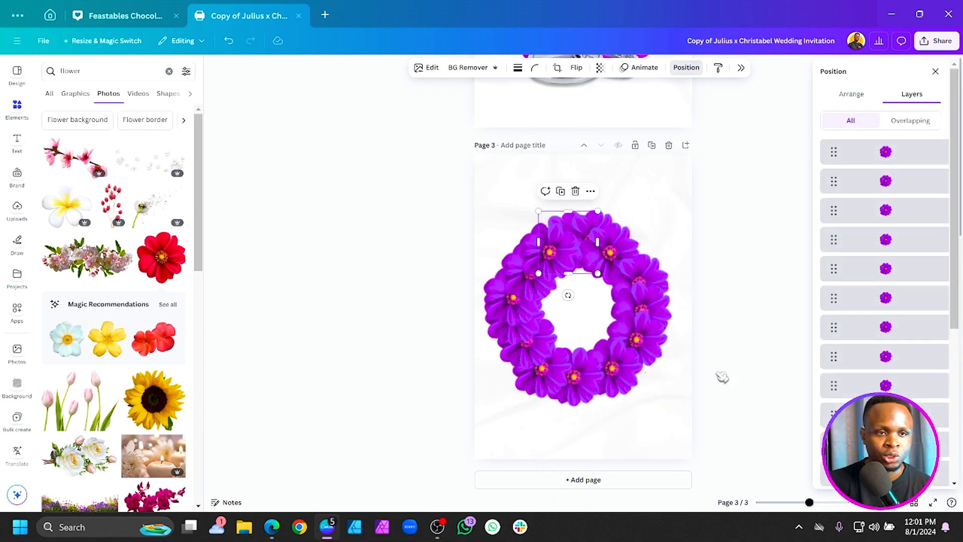
{"action": "scroll", "coordinate": [870, 173], "scroll_direction": "down", "scroll_amount": 2}
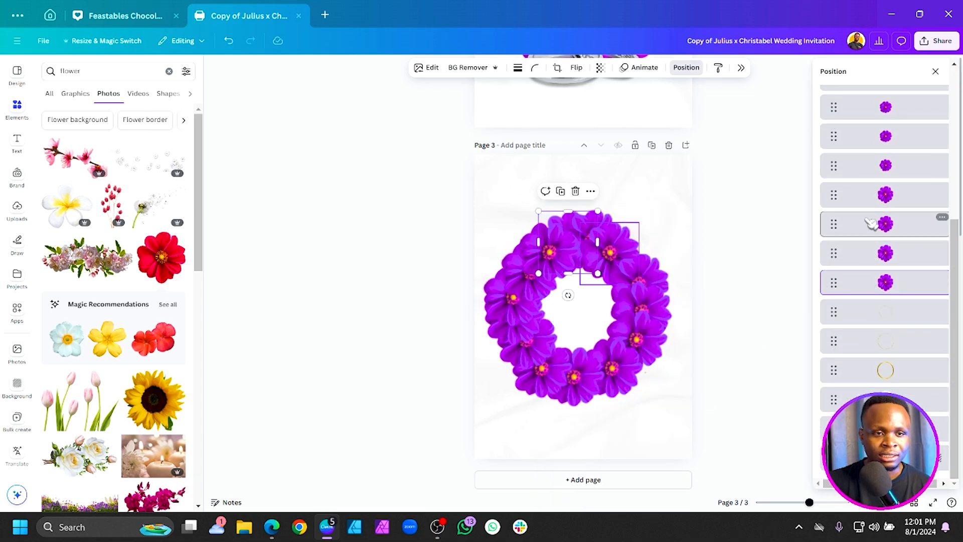
{"action": "scroll", "coordinate": [877, 222], "scroll_direction": "up", "scroll_amount": 2}
{"action": "left_click", "coordinate": [877, 157]}
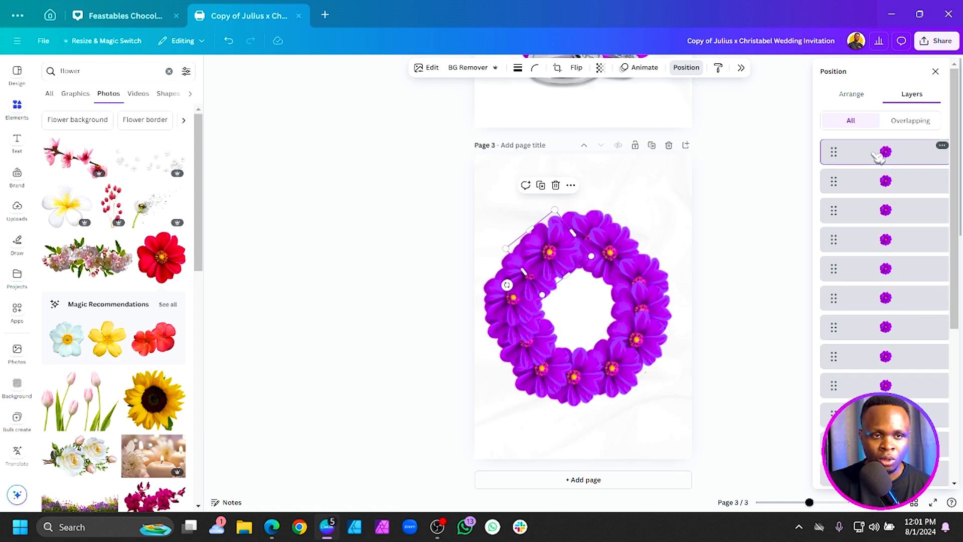
{"action": "scroll", "coordinate": [878, 157], "scroll_direction": "down", "scroll_amount": 3}
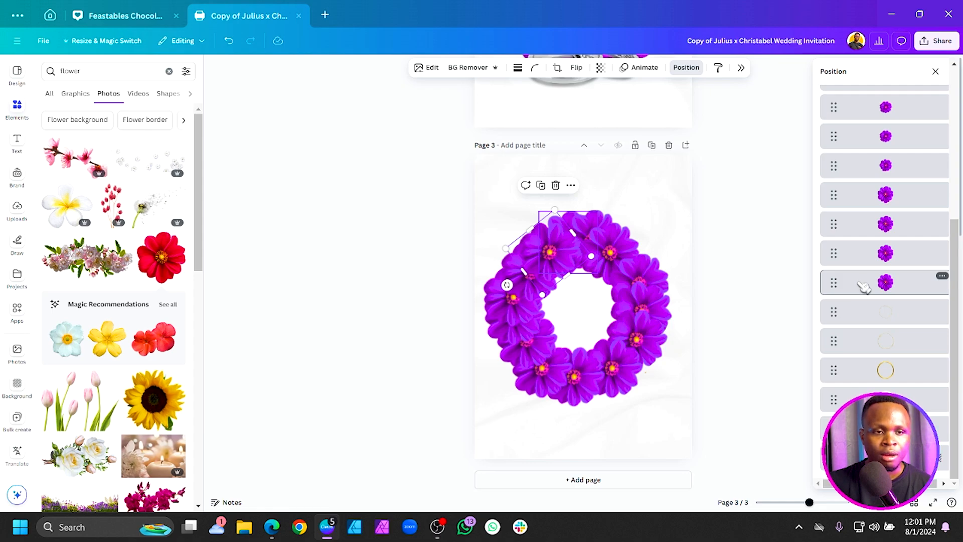
{"action": "left_click", "coordinate": [876, 283], "text": "shift"}
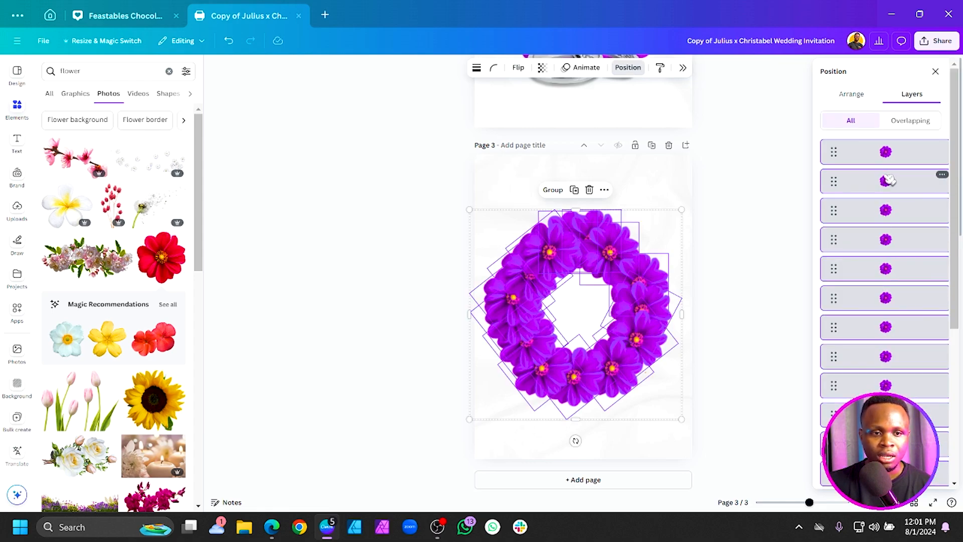
{"action": "scroll", "coordinate": [883, 200], "scroll_direction": "down", "scroll_amount": 3}
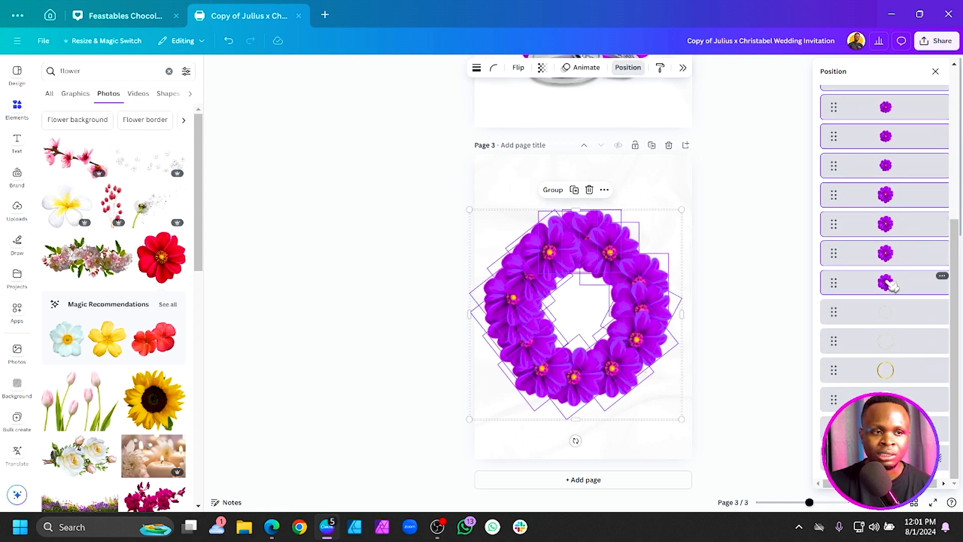
{"action": "left_click", "coordinate": [561, 193]}
- Send the flower group behind the white circle and gold ring, then shift it slightly to centre it around the ring
{"action": "left_click_drag", "start_coordinate": [888, 155], "coordinate": [884, 273]}
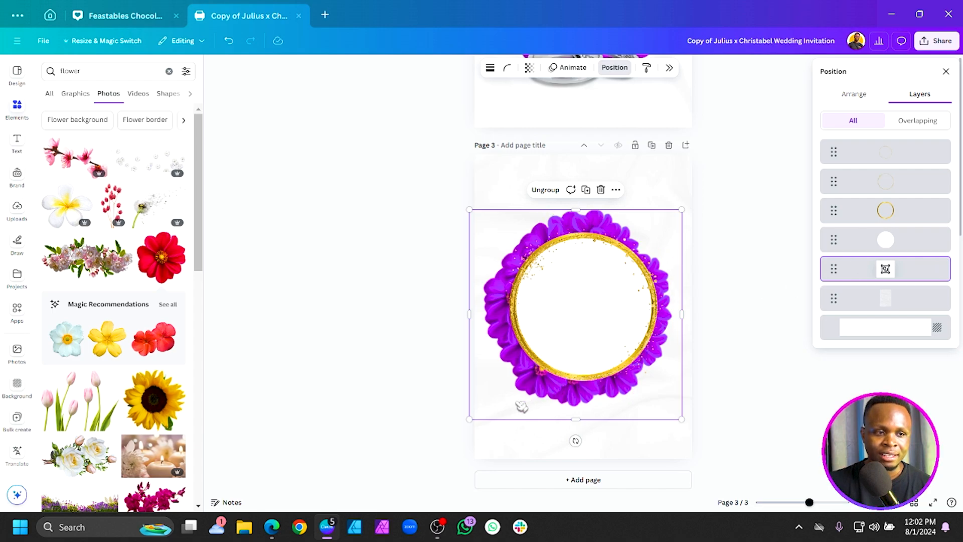
{"action": "left_click_drag", "start_coordinate": [525, 405], "coordinate": [525, 402]}
{"action": "left_click", "coordinate": [385, 344]}
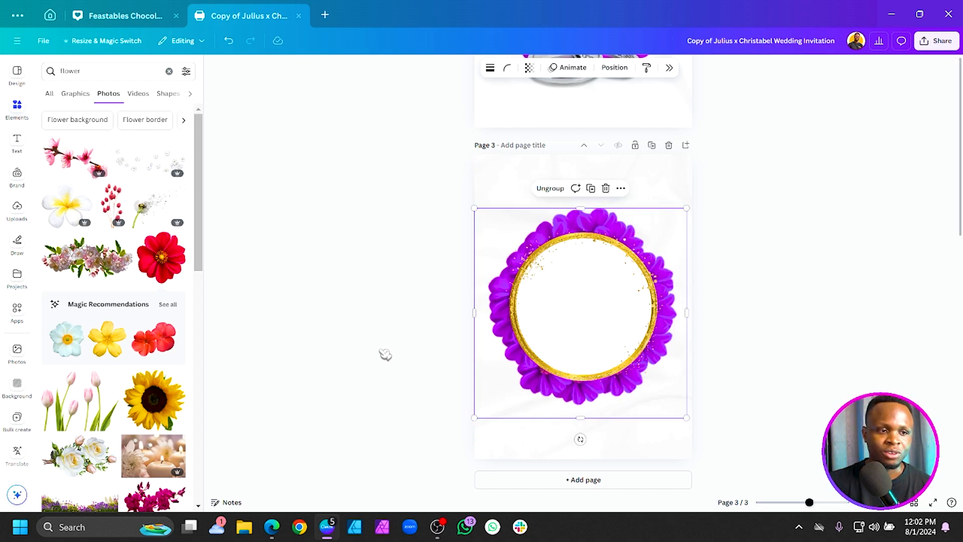
{"action": "left_click", "coordinate": [386, 354]}
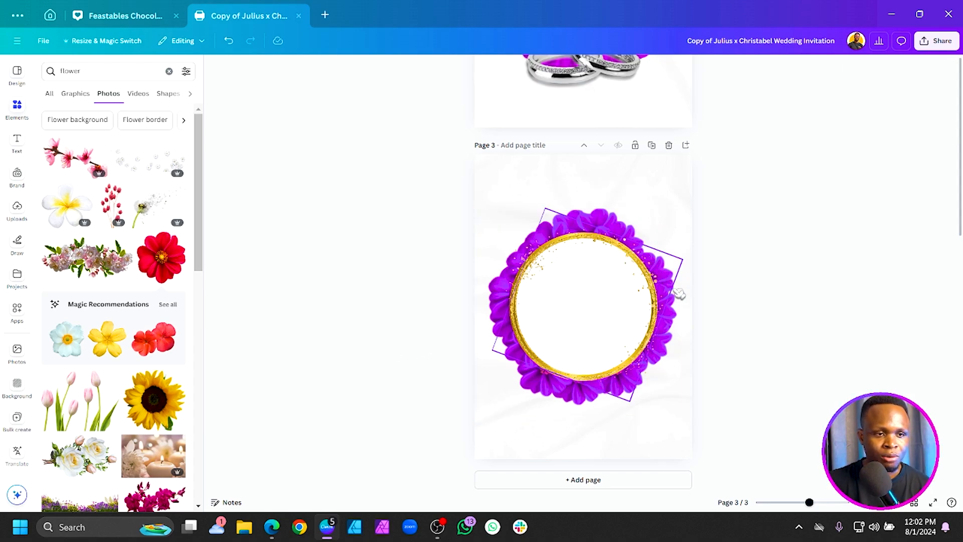
- Ungroup the flower wreath so its flowers can be moved individually
{"action": "left_click", "coordinate": [491, 303]}
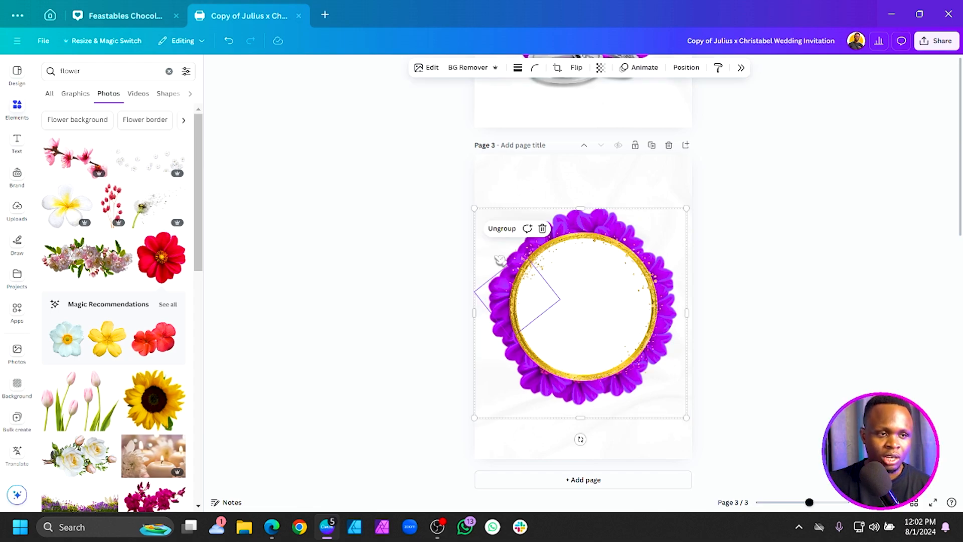
{"action": "left_click", "coordinate": [503, 228]}
{"action": "left_click", "coordinate": [421, 248]}
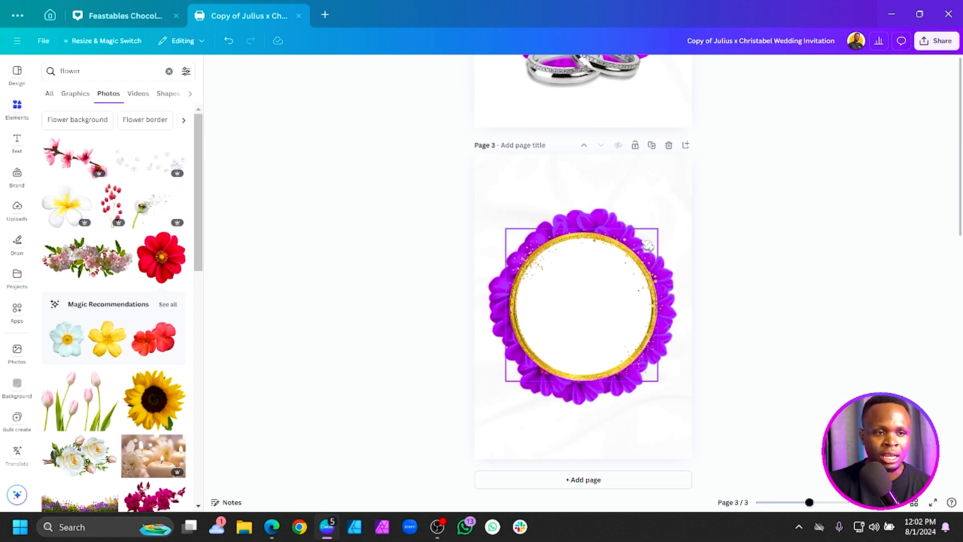
- Reposition the upper-right flowers individually, moving one outward and its neighbour slightly up, to even out the wreath
{"action": "scroll", "coordinate": [642, 260], "scroll_direction": "up", "scroll_amount": 5}
{"action": "left_click", "coordinate": [643, 260]}
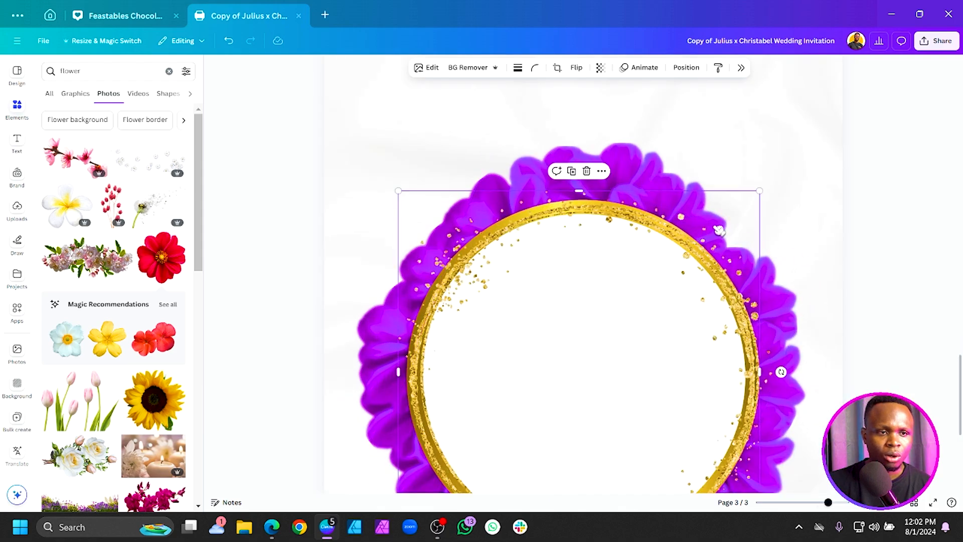
{"action": "left_click", "coordinate": [717, 236]}
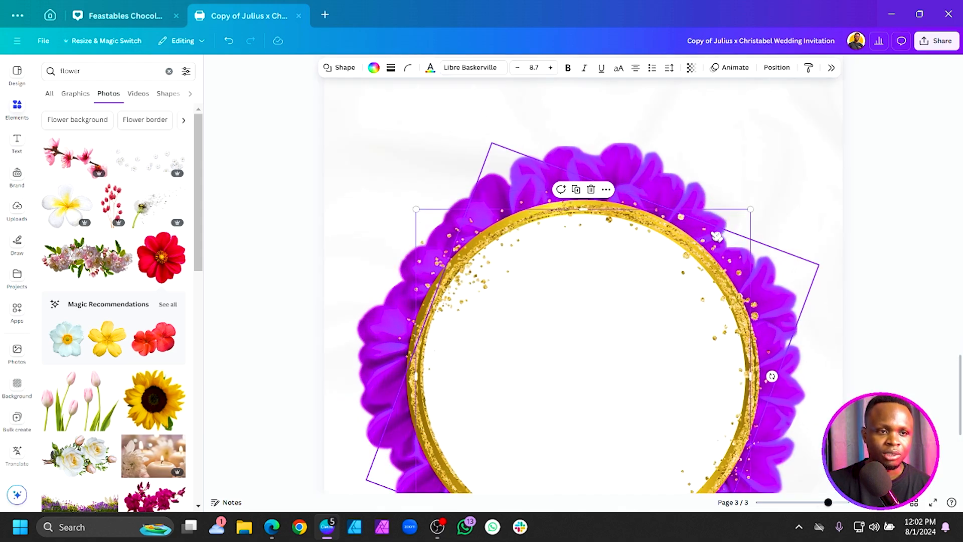
{"action": "left_click", "coordinate": [718, 232]}
{"action": "left_click_drag", "start_coordinate": [713, 211], "coordinate": [728, 201]}
{"action": "left_click", "coordinate": [755, 259]}
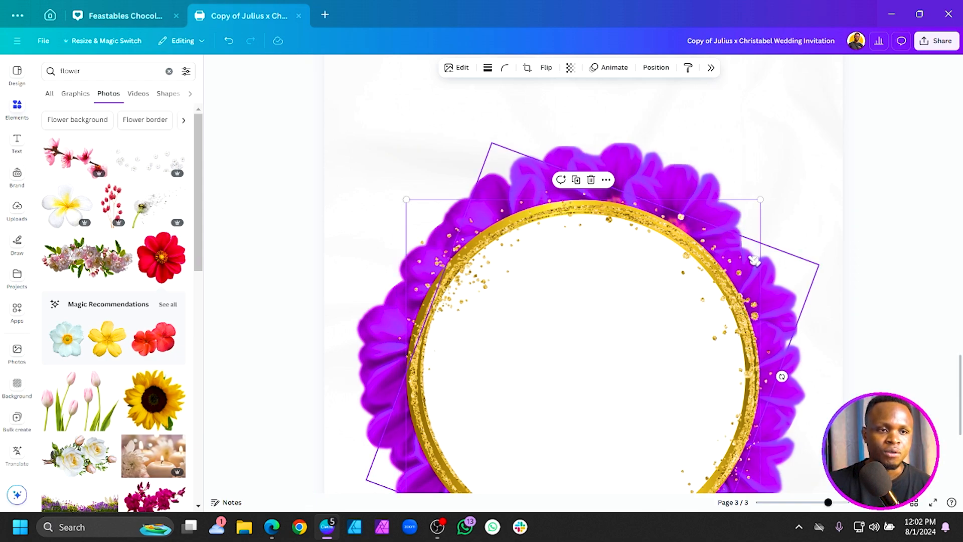
{"action": "left_click", "coordinate": [754, 260]}
{"action": "left_click", "coordinate": [747, 260]}
{"action": "left_click_drag", "start_coordinate": [747, 260], "coordinate": [741, 244]}
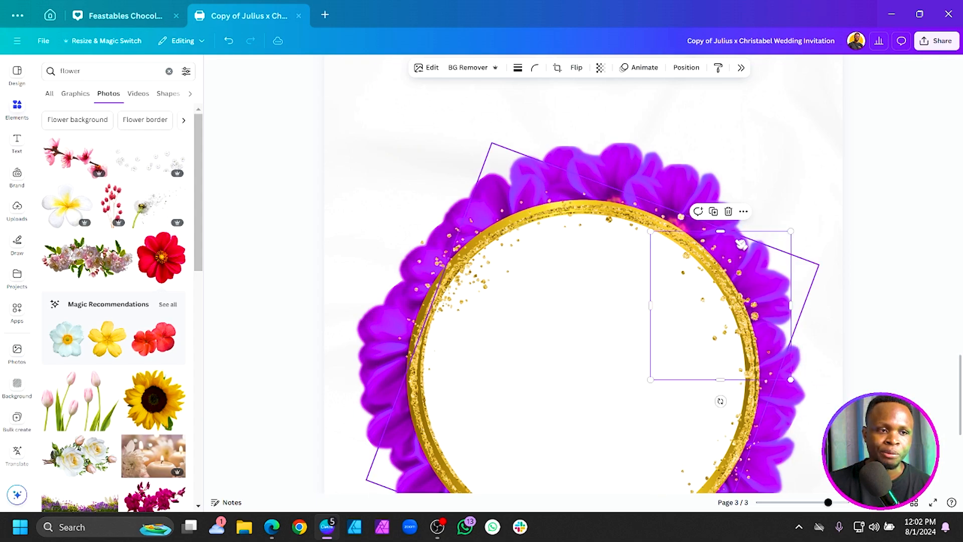
{"action": "scroll", "coordinate": [649, 248], "scroll_direction": "down", "scroll_amount": 3}
{"action": "scroll", "coordinate": [632, 241], "scroll_direction": "down", "scroll_amount": 1}
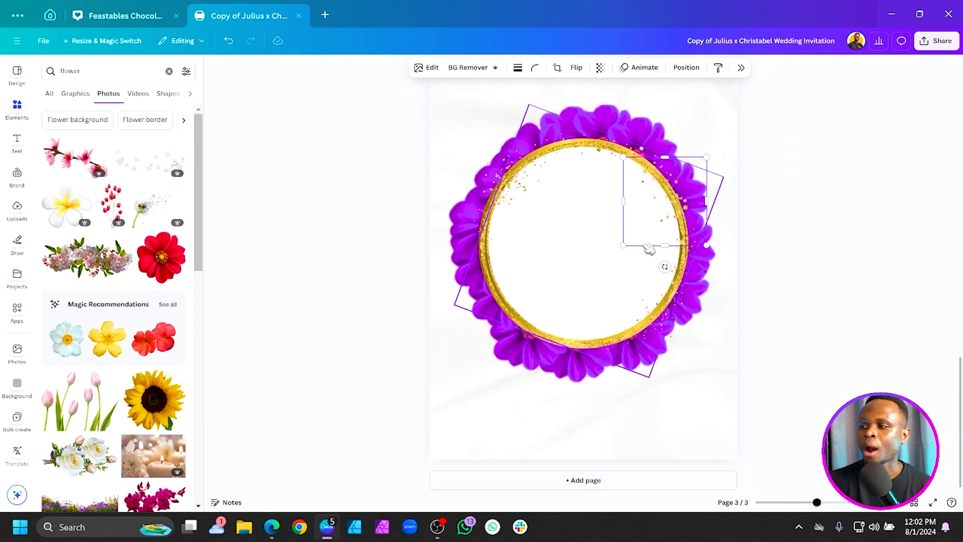
- Nudge the left flower inward and reposition the lower-left flower so the wreath follows the ring evenly
{"action": "left_click", "coordinate": [444, 223]}
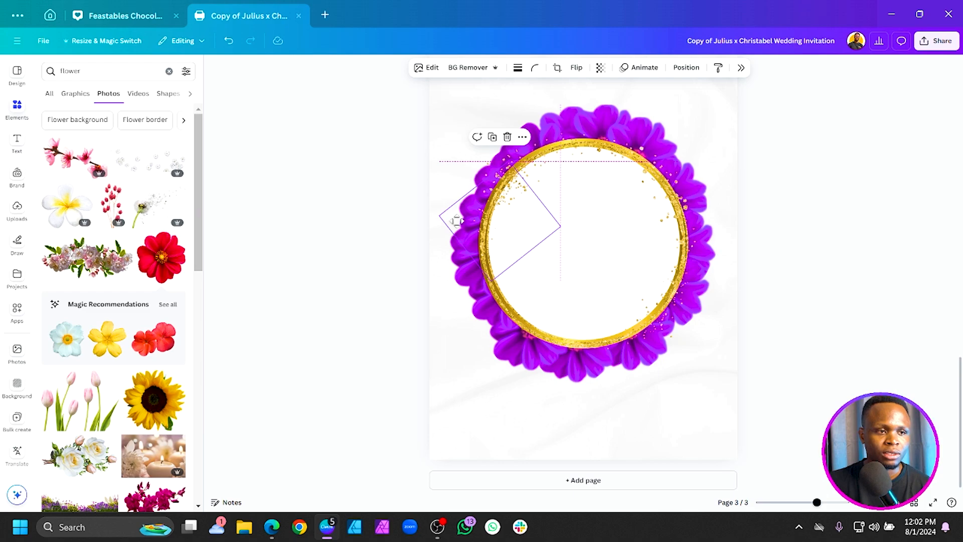
{"action": "left_click_drag", "start_coordinate": [453, 260], "coordinate": [503, 351]}
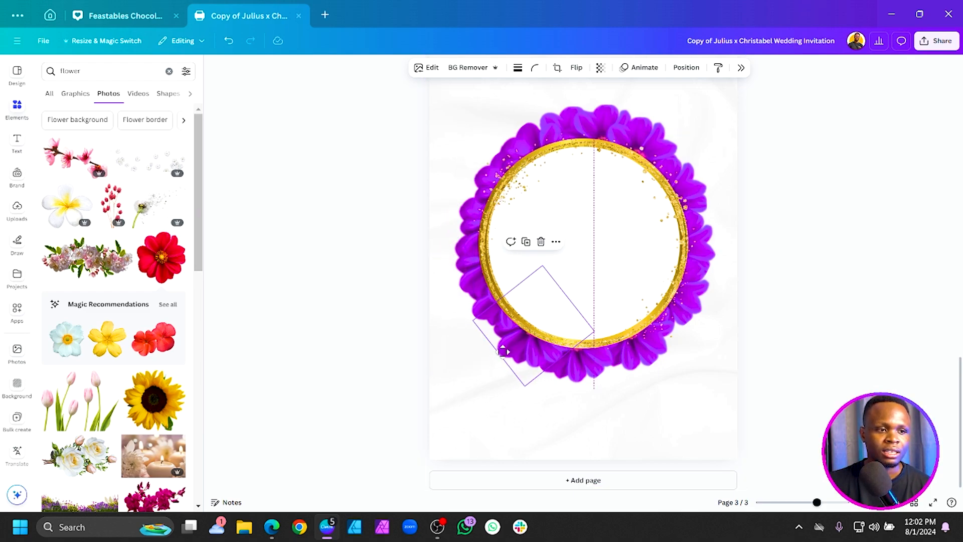
{"action": "scroll", "coordinate": [503, 351], "scroll_direction": "down", "scroll_amount": 2}
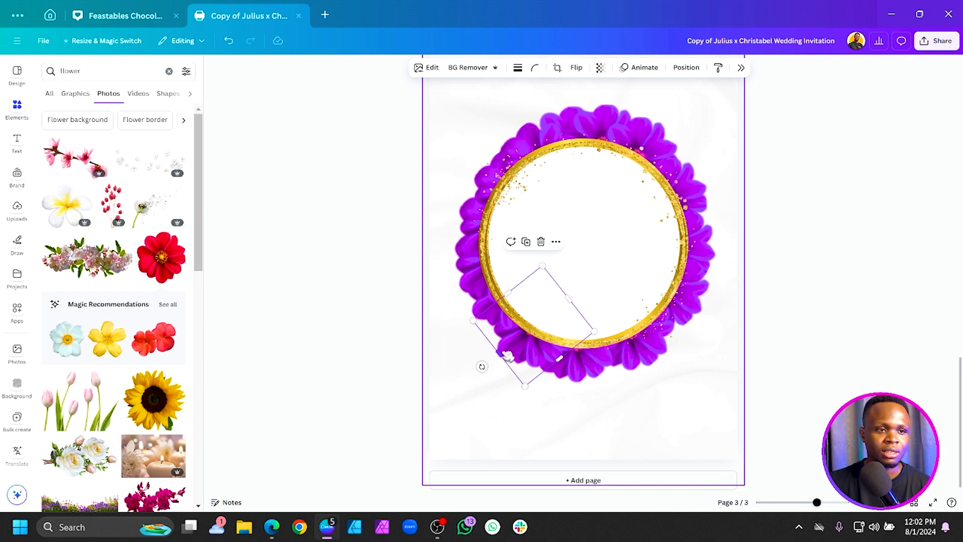
{"action": "left_click", "coordinate": [406, 294]}
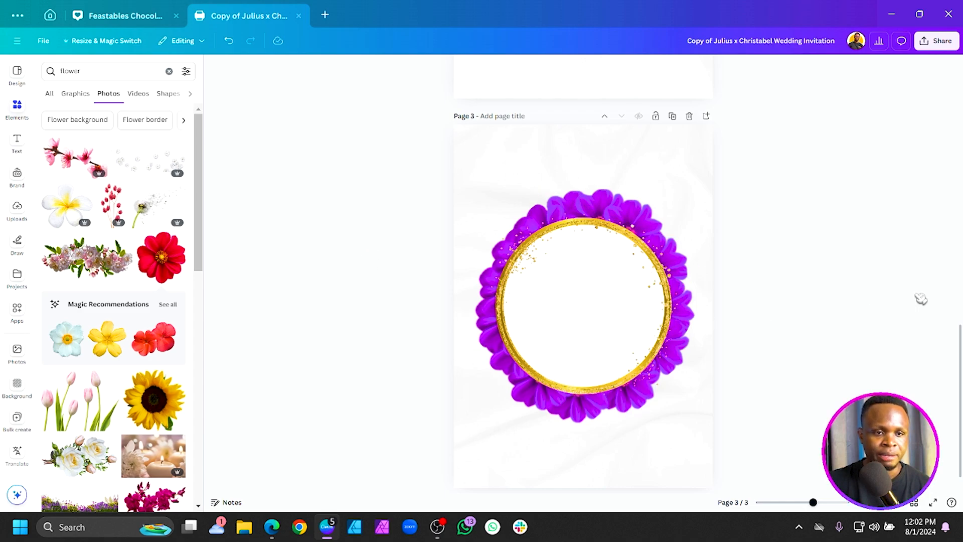
- Add a text box in the upper part of the white circle and enter the groom's first name
{"action": "scroll", "coordinate": [951, 347], "scroll_direction": "down", "scroll_amount": 1}
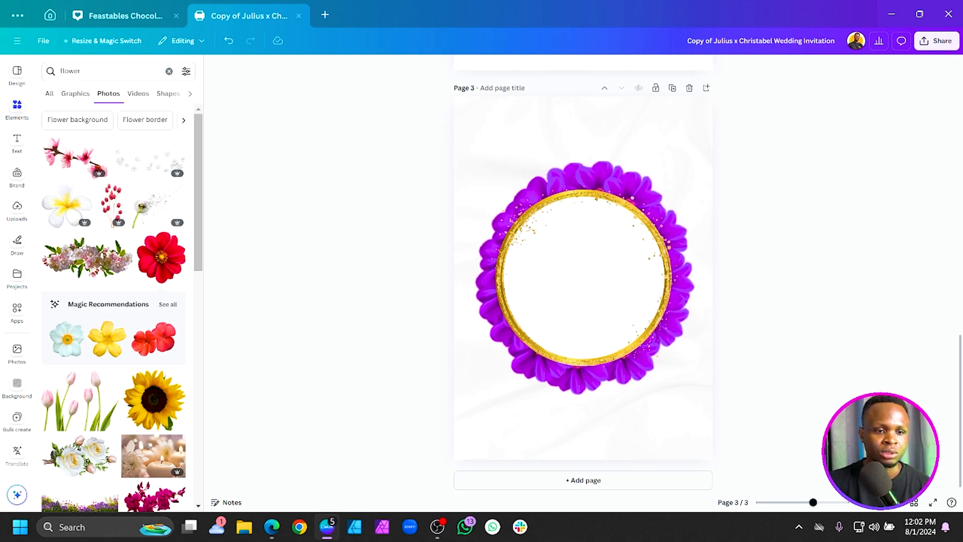
{"action": "left_click_drag", "start_coordinate": [814, 503], "coordinate": [815, 502]}
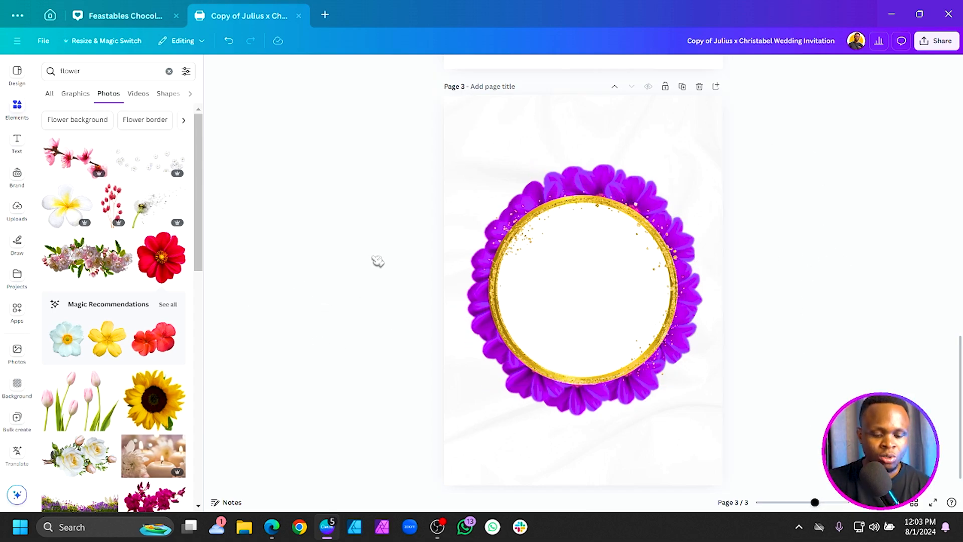
{"action": "key", "text": "t"}
{"action": "left_click_drag", "start_coordinate": [590, 318], "coordinate": [592, 286]}
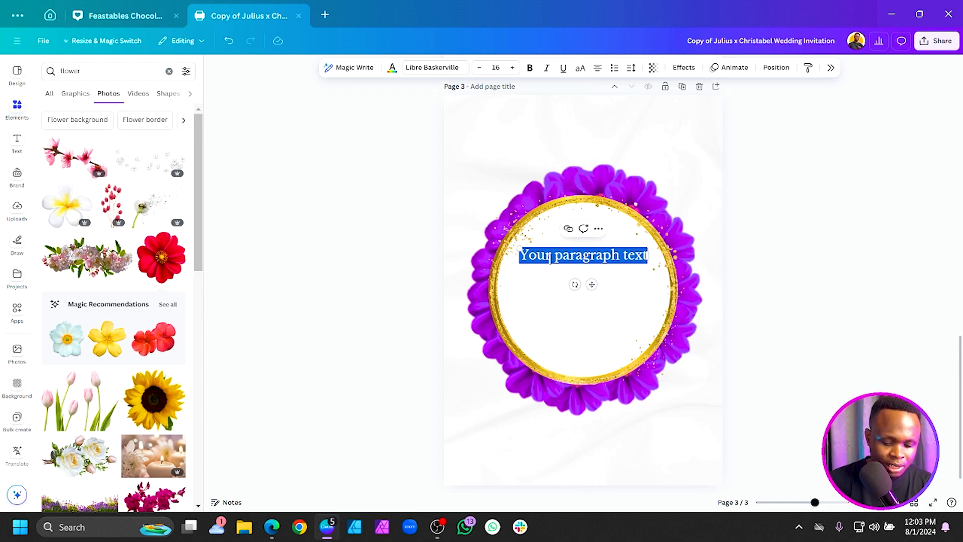
{"action": "type", "text": "Benjamin"}
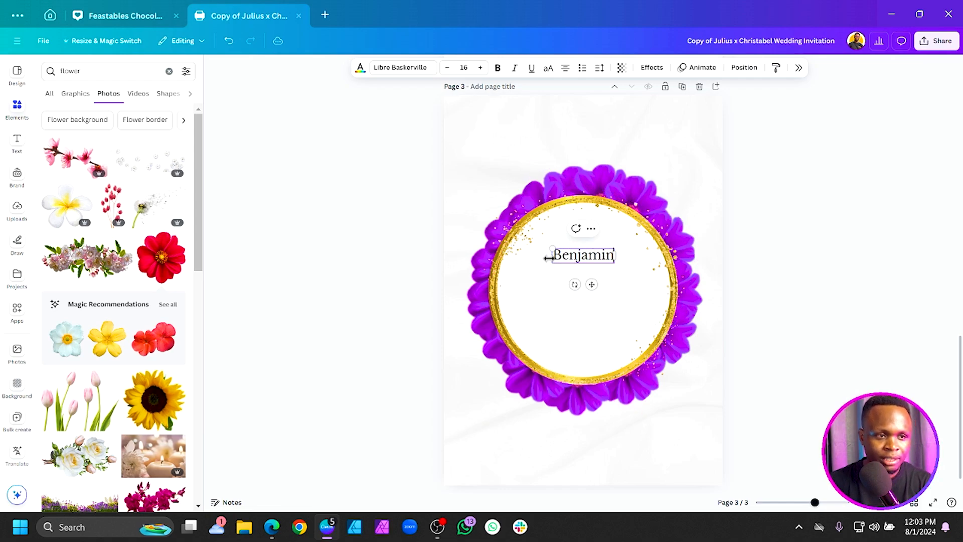
- Italicize the groom's name and enlarge it to font size 38.8
{"action": "key", "text": "ctrl+a"}
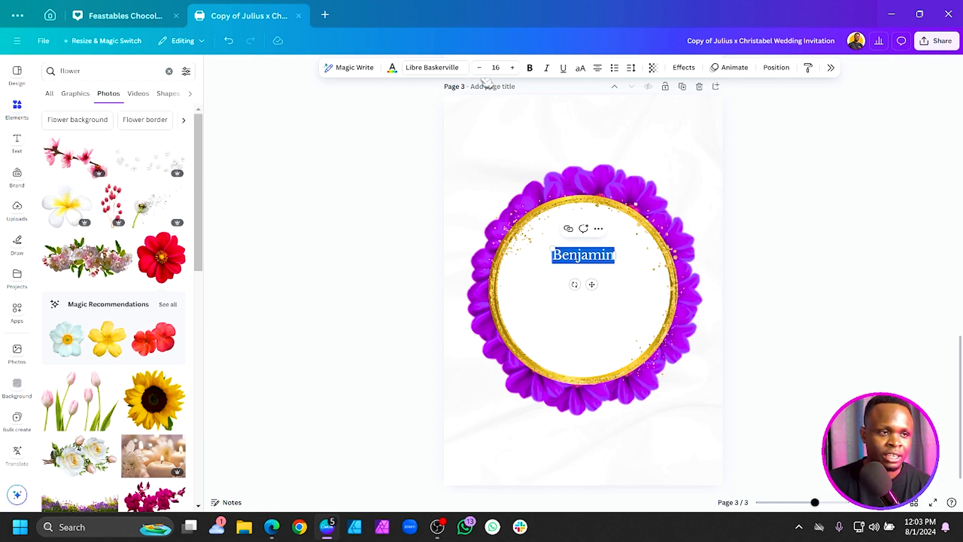
{"action": "left_click", "coordinate": [546, 67]}
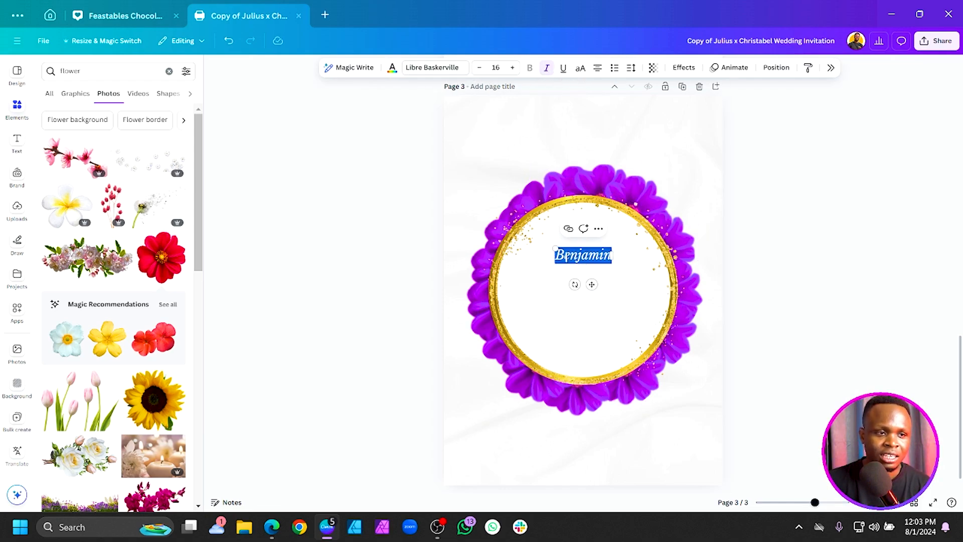
{"action": "left_click_drag", "start_coordinate": [556, 248], "coordinate": [519, 232]}
{"action": "key", "text": "ctrl+z"}
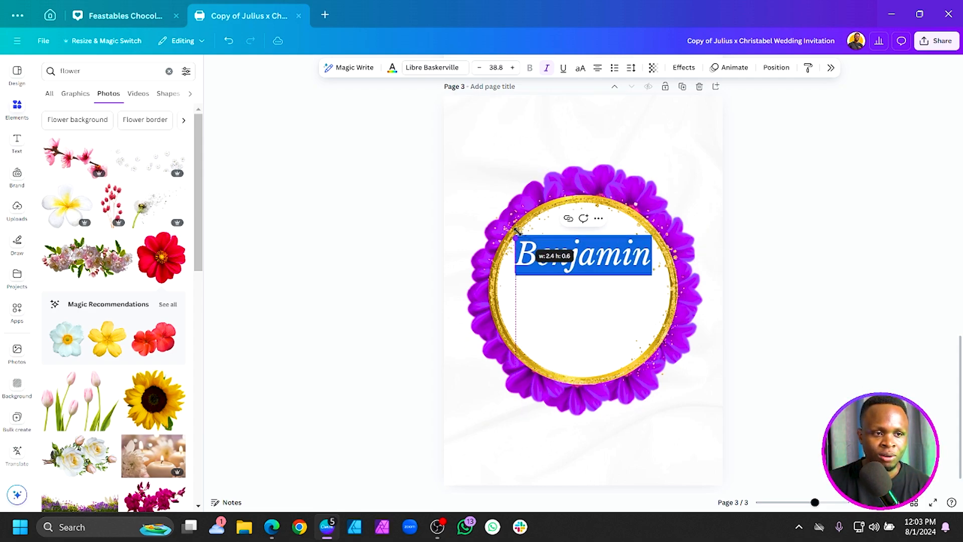
{"action": "left_click", "coordinate": [355, 261]}
- Duplicate the groom's name below the original and replace the copy's text with the bride's first name
{"action": "left_click_drag", "start_coordinate": [610, 260], "coordinate": [607, 292]}
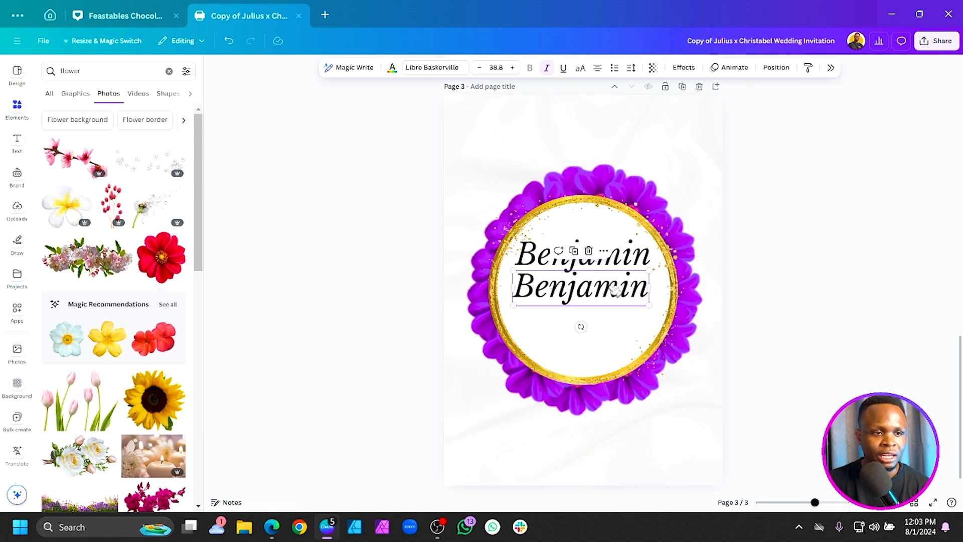
{"action": "double_click", "coordinate": [610, 290]}
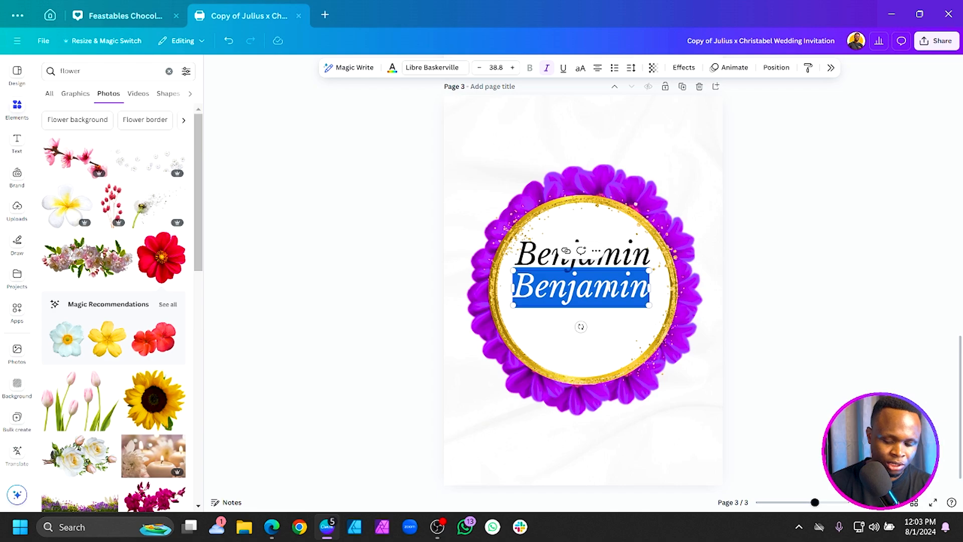
{"action": "type", "text": "Miranda"}
{"action": "left_click", "coordinate": [435, 293]}
- Duplicate the bride's name between the two names, replace the copy's text with "&", and shrink it
{"action": "mouse_move", "coordinate": [591, 301]}
{"action": "left_mouse_down"}
{"action": "mouse_move", "coordinate": [592, 326]}
{"action": "mouse_move", "coordinate": [589, 291]}
{"action": "left_mouse_up"}
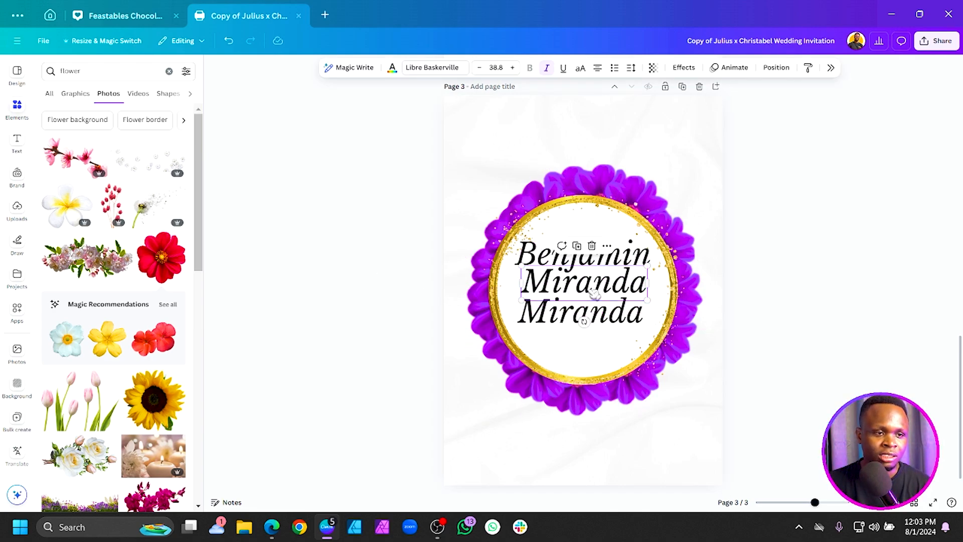
{"action": "double_click", "coordinate": [589, 288]}
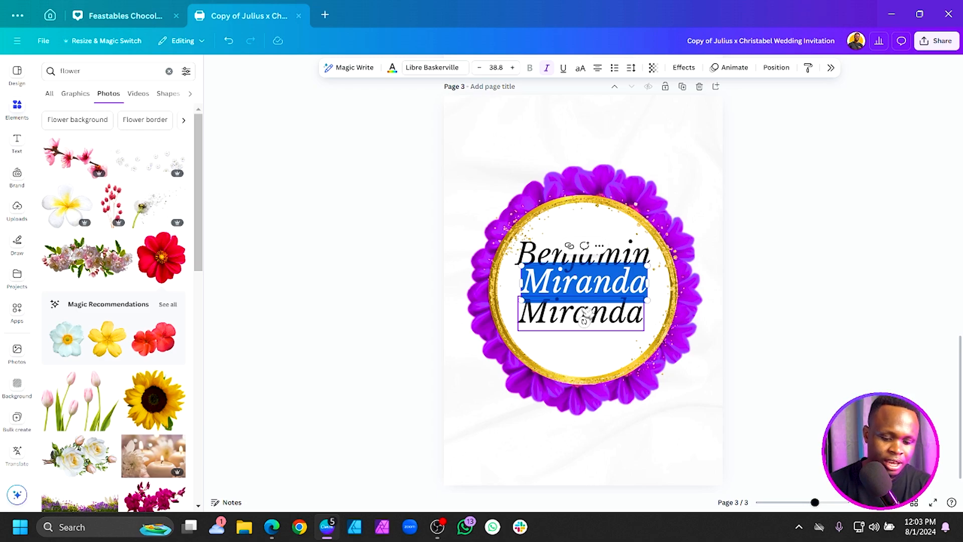
{"action": "type", "text": "&"}
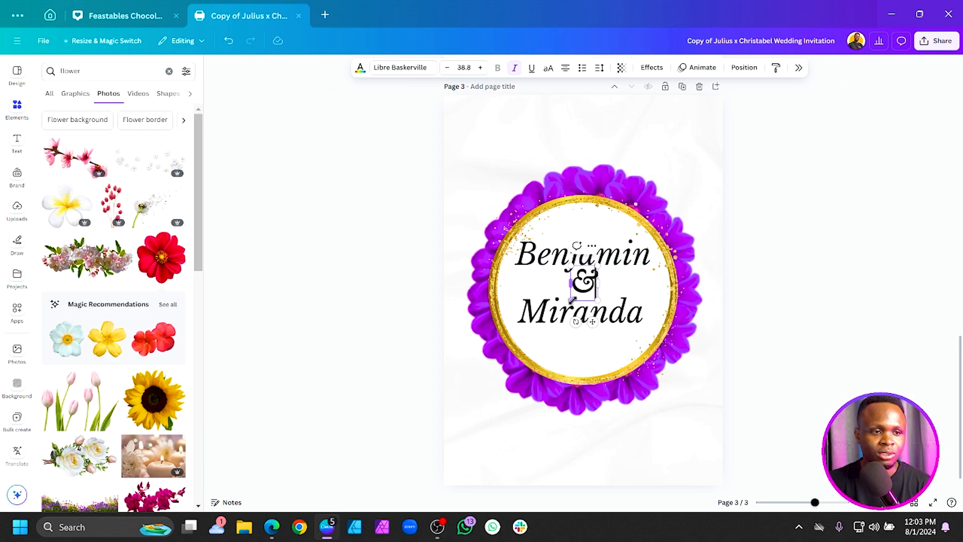
{"action": "left_click_drag", "start_coordinate": [570, 299], "coordinate": [623, 309]}
- Move the bride's name up close beneath the "&" and rotate all three name texts together about 2.7° counterclockwise
{"action": "left_click", "coordinate": [620, 313]}
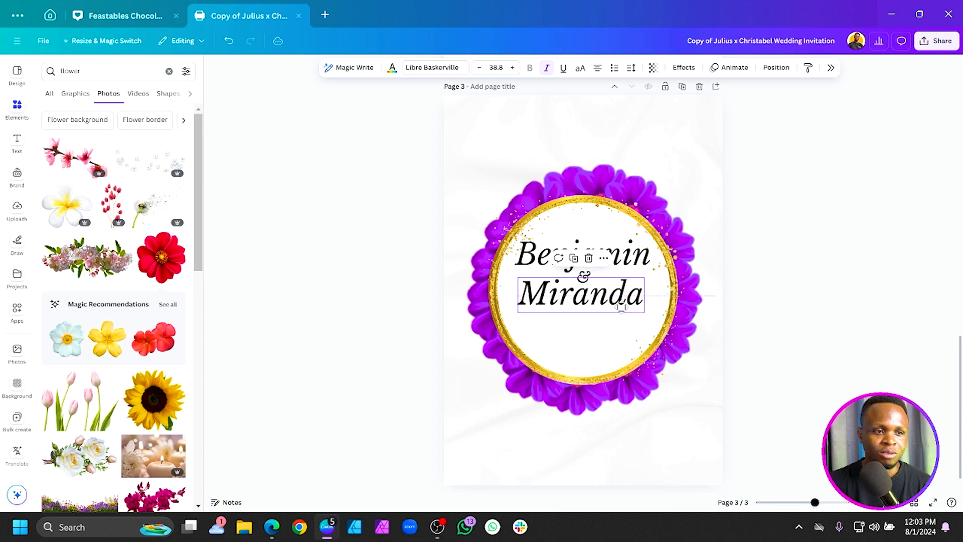
{"action": "left_click", "coordinate": [627, 271], "text": "shift"}
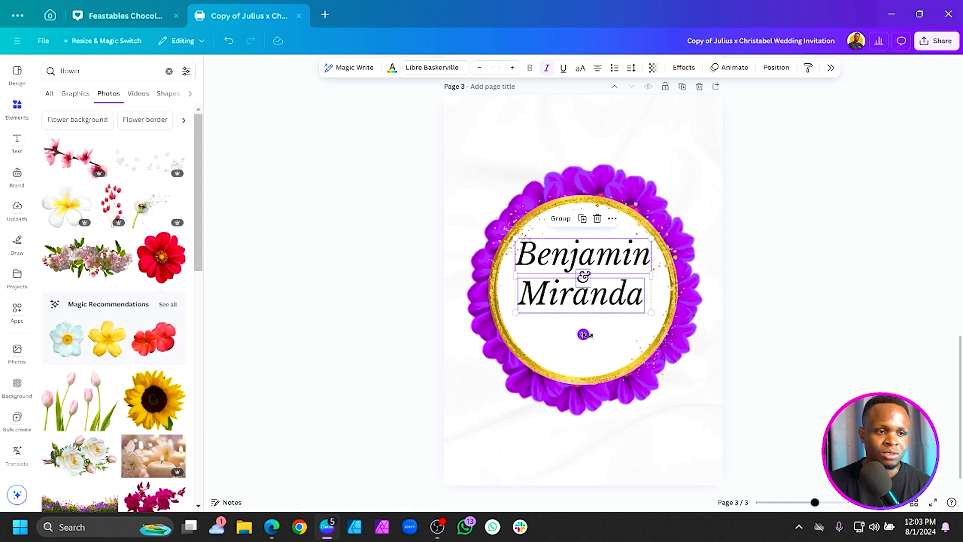
{"action": "left_click_drag", "start_coordinate": [583, 335], "coordinate": [585, 334]}
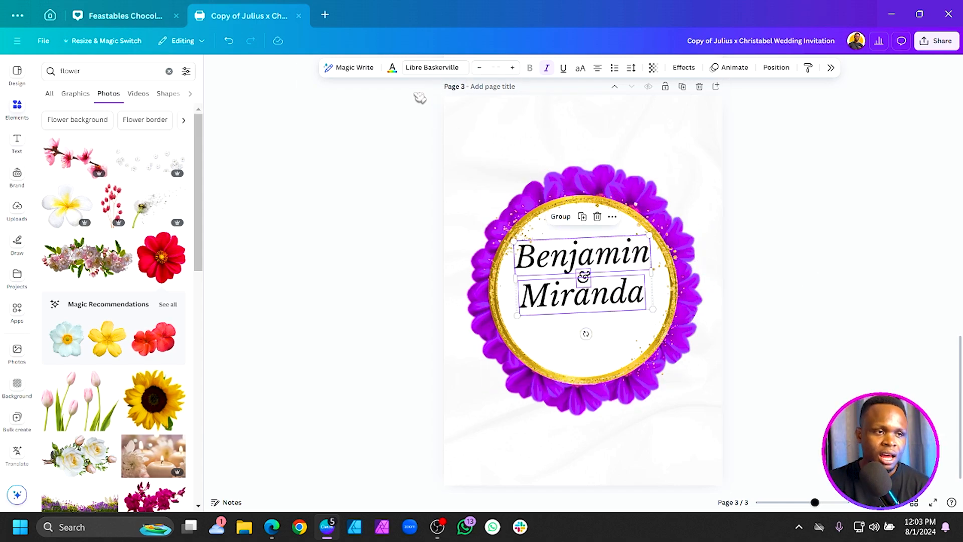
- Recolor both names and the "&" with the dark purple from the document colours
{"action": "left_click", "coordinate": [393, 69]}
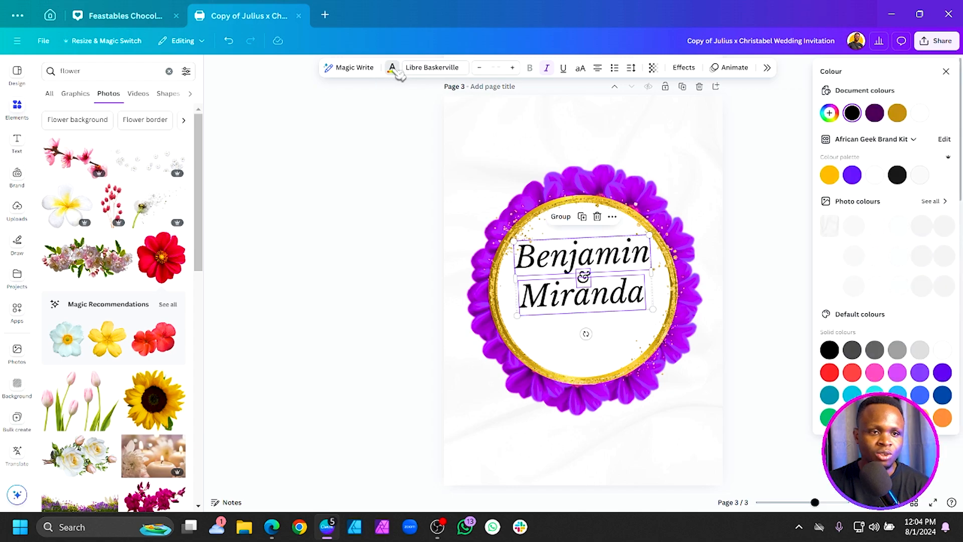
{"action": "left_click", "coordinate": [876, 114]}
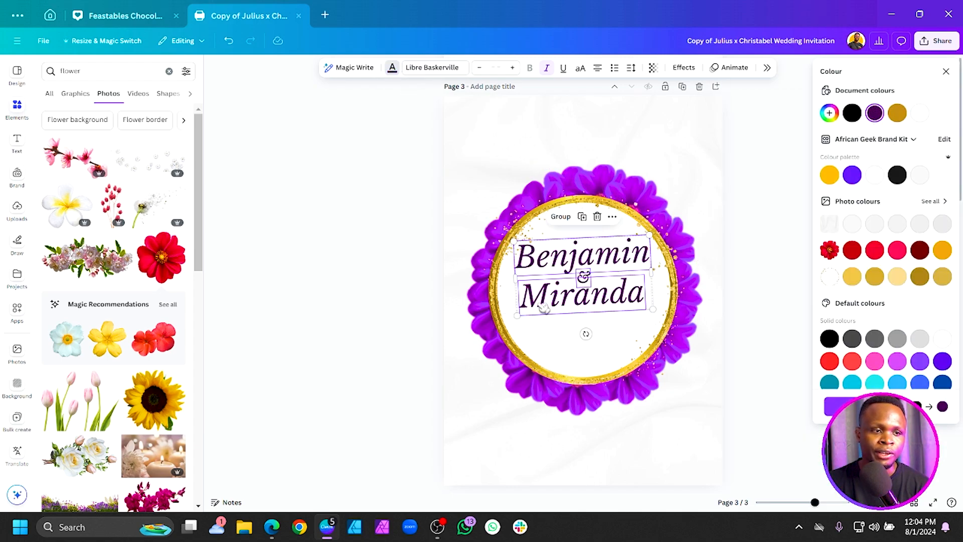
{"action": "left_click", "coordinate": [425, 299]}
- Nudge the bride's name and the "&" slightly upward to tighten the spacing between the two names
{"action": "left_click", "coordinate": [535, 300]}
{"action": "left_click_drag", "start_coordinate": [535, 300], "coordinate": [537, 297]}
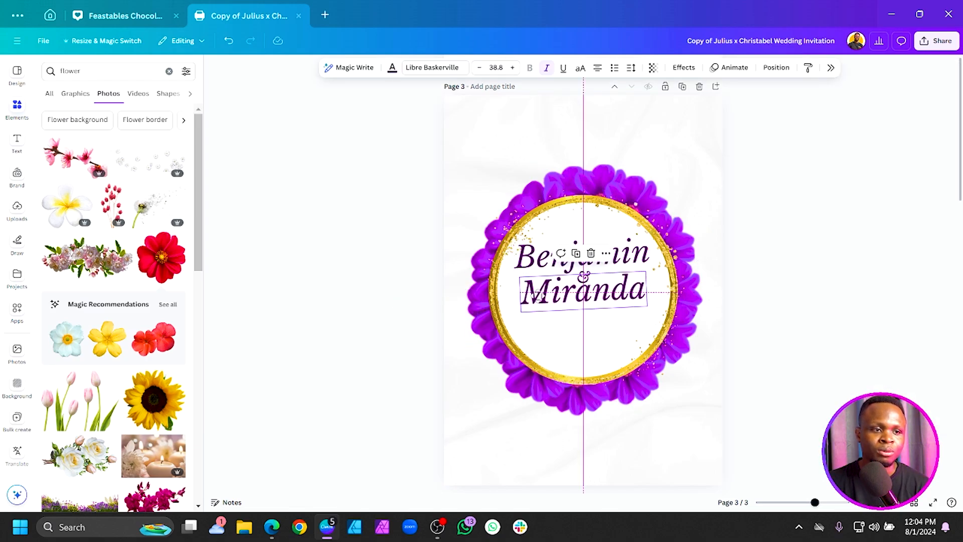
{"action": "left_click", "coordinate": [591, 281]}
{"action": "left_click_drag", "start_coordinate": [593, 284], "coordinate": [595, 288]}
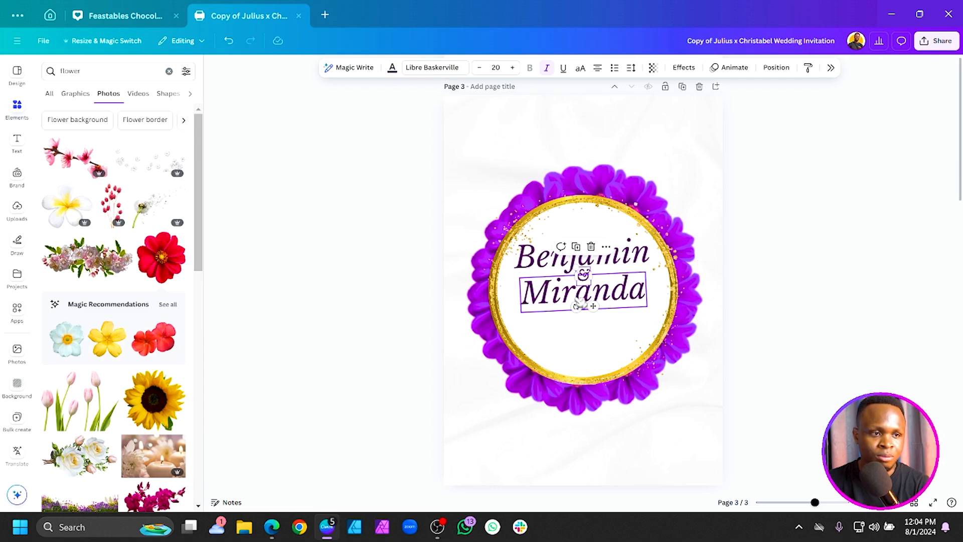
- Scale the three name texts down together until the names are font size 36.8, and place them higher in the circle
{"action": "left_click", "coordinate": [631, 267], "text": "shift"}
{"action": "left_click", "coordinate": [635, 296], "text": "shift"}
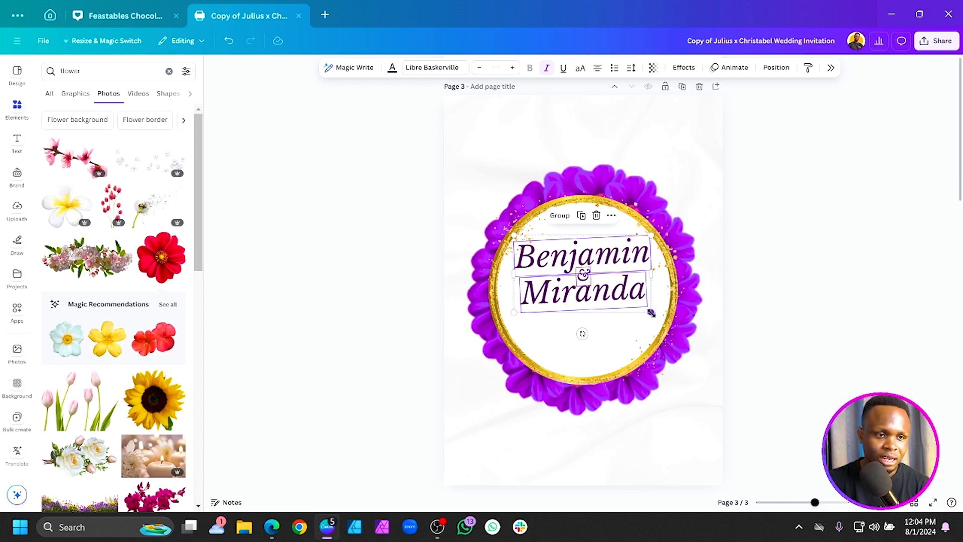
{"action": "left_click_drag", "start_coordinate": [652, 312], "coordinate": [618, 287]}
{"action": "left_click", "coordinate": [398, 290]}
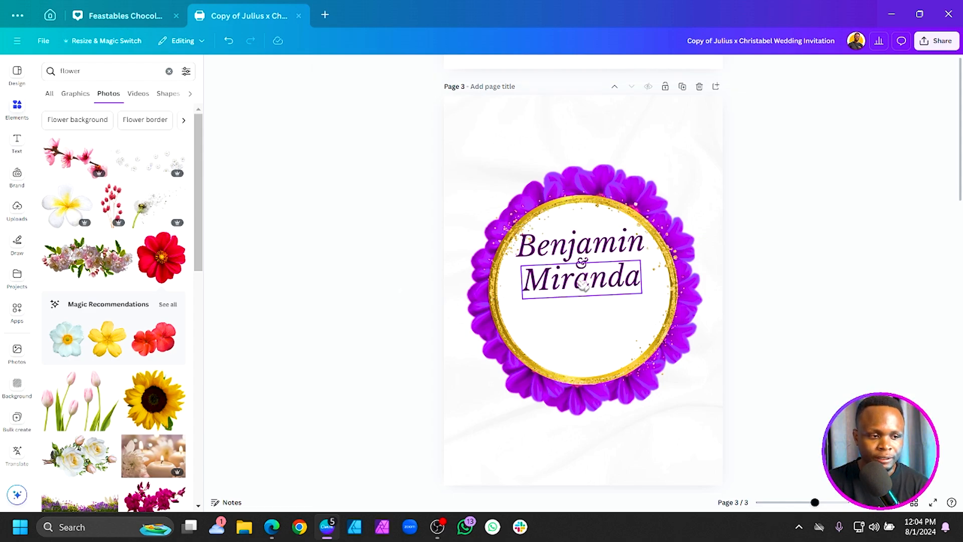
- Duplicate the bride's name below the original and set the copy's rotation to 0°
{"action": "left_click_drag", "start_coordinate": [584, 285], "coordinate": [580, 304]}
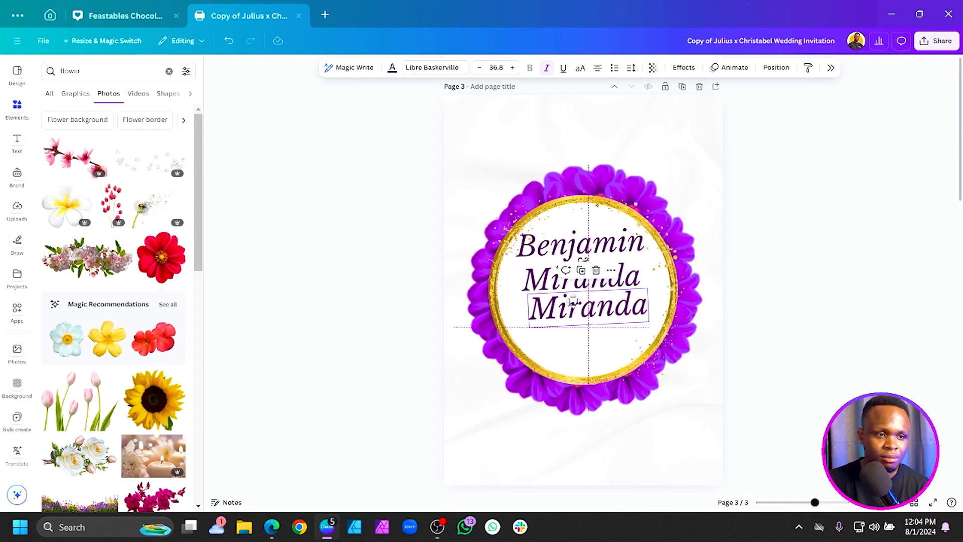
{"action": "left_click", "coordinate": [785, 68]}
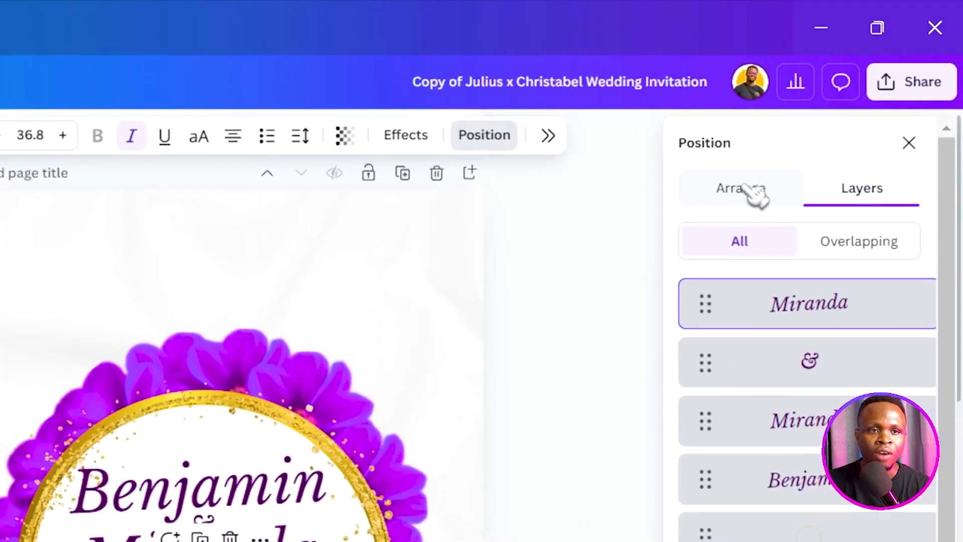
{"action": "left_click", "coordinate": [760, 190]}
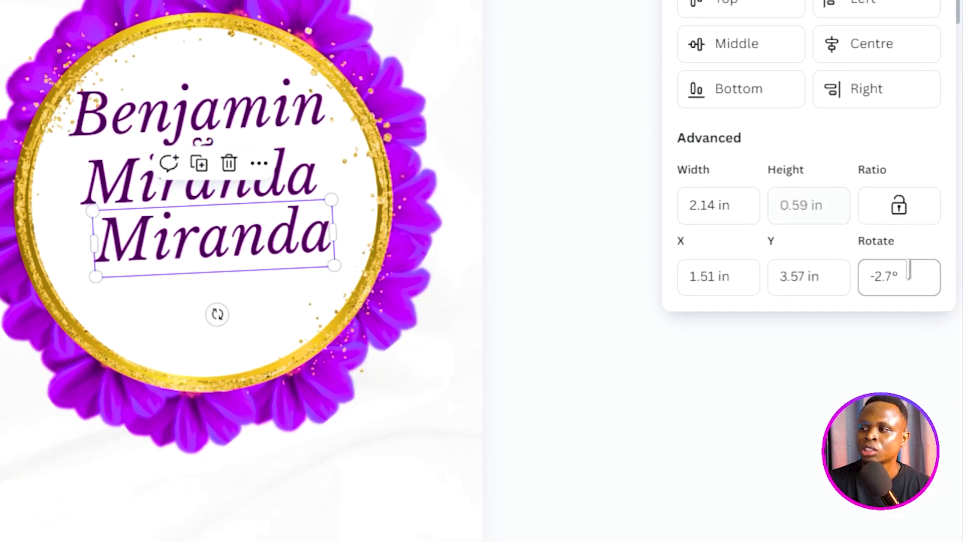
{"action": "double_click", "coordinate": [877, 269]}
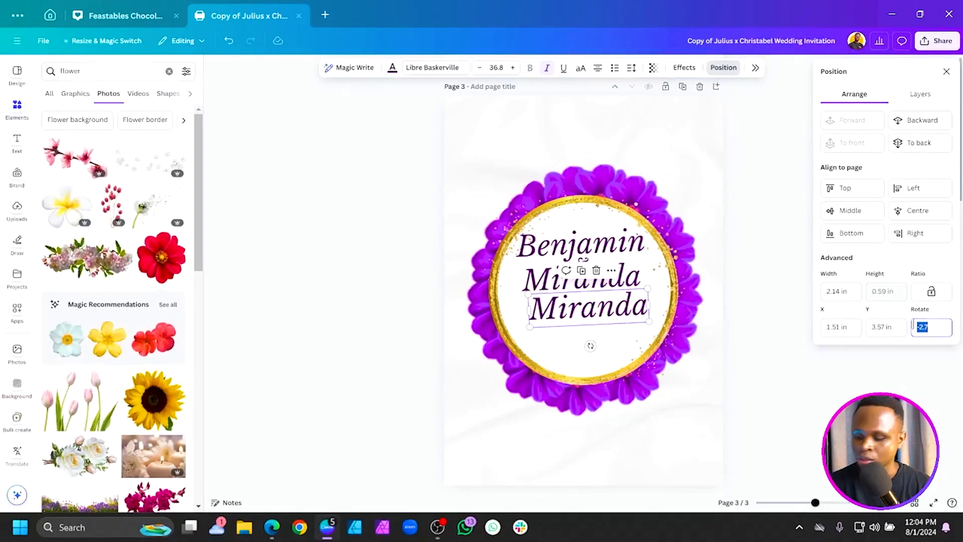
{"action": "type", "text": "0"}
{"action": "key", "text": "Return"}
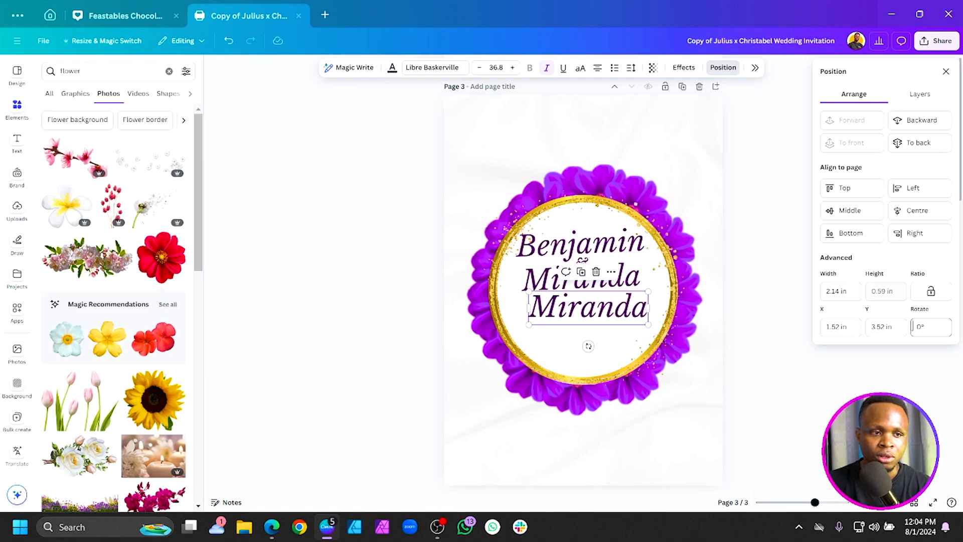
- Replace the straightened copy's text with "INVITE YOU TO OUR WEDDING CELEBRATION AT" and shrink it to font size 9.3
{"action": "left_click_drag", "start_coordinate": [649, 290], "coordinate": [662, 320]}
{"action": "left_click_drag", "start_coordinate": [604, 344], "coordinate": [594, 342]}
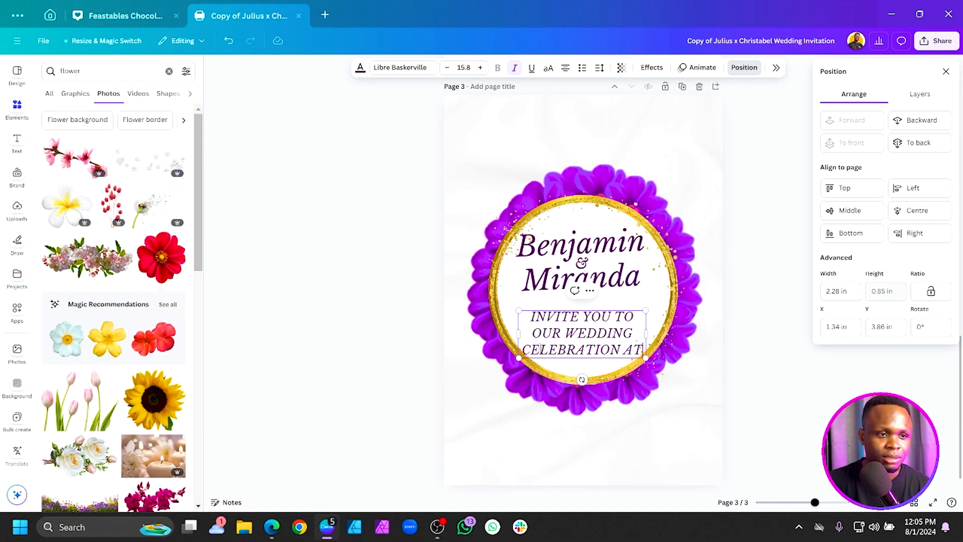
{"action": "mouse_move", "coordinate": [518, 333]}
{"action": "left_mouse_down"}
{"action": "mouse_move", "coordinate": [433, 334]}
{"action": "mouse_move", "coordinate": [530, 334]}
{"action": "mouse_move", "coordinate": [521, 329]}
{"action": "left_mouse_up"}
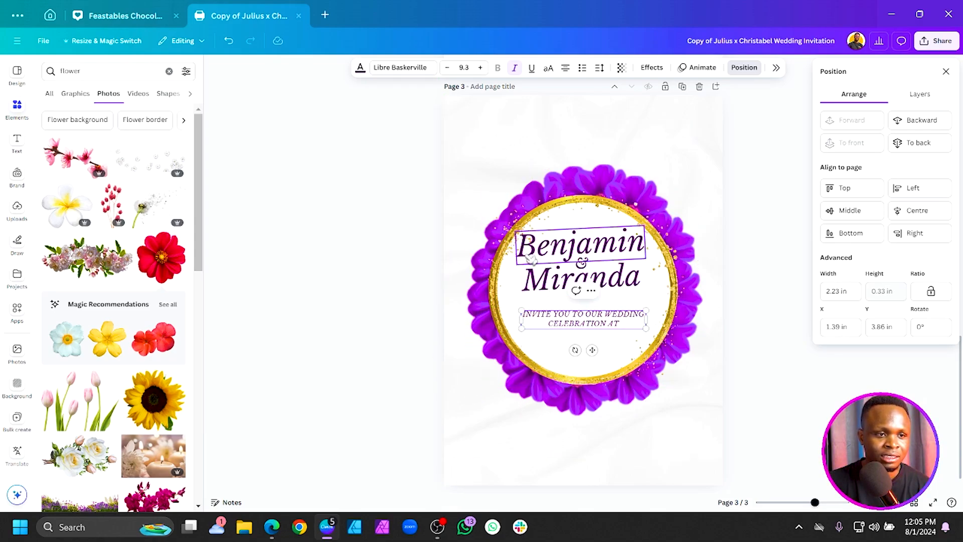
- Enlarge the invitation line to font size 10.3, widen its box to about 2.55 in, and centre it beneath the names
{"action": "left_click", "coordinate": [517, 70]}
{"action": "left_click", "coordinate": [518, 70]}
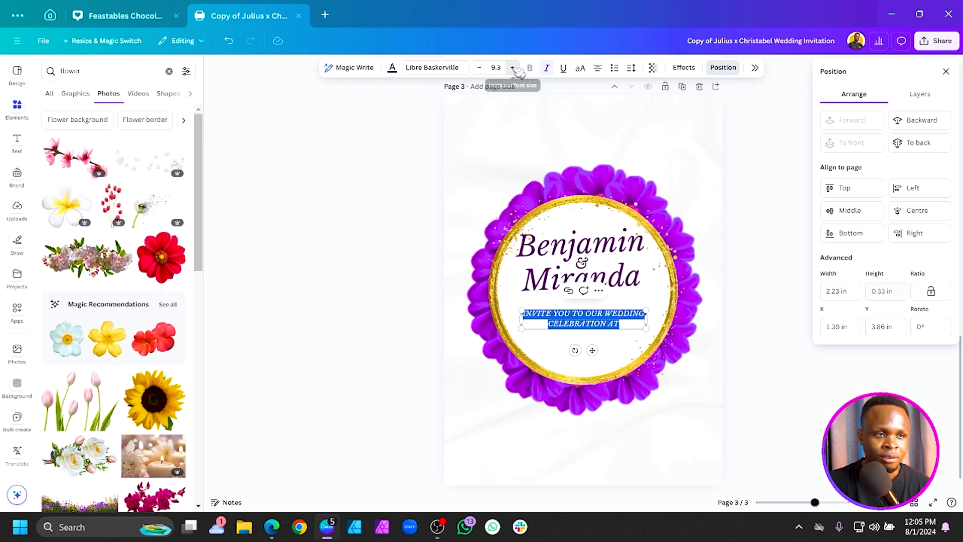
{"action": "left_click", "coordinate": [513, 68]}
{"action": "left_click_drag", "start_coordinate": [519, 326], "coordinate": [504, 327]}
{"action": "left_click_drag", "start_coordinate": [584, 353], "coordinate": [590, 350]}
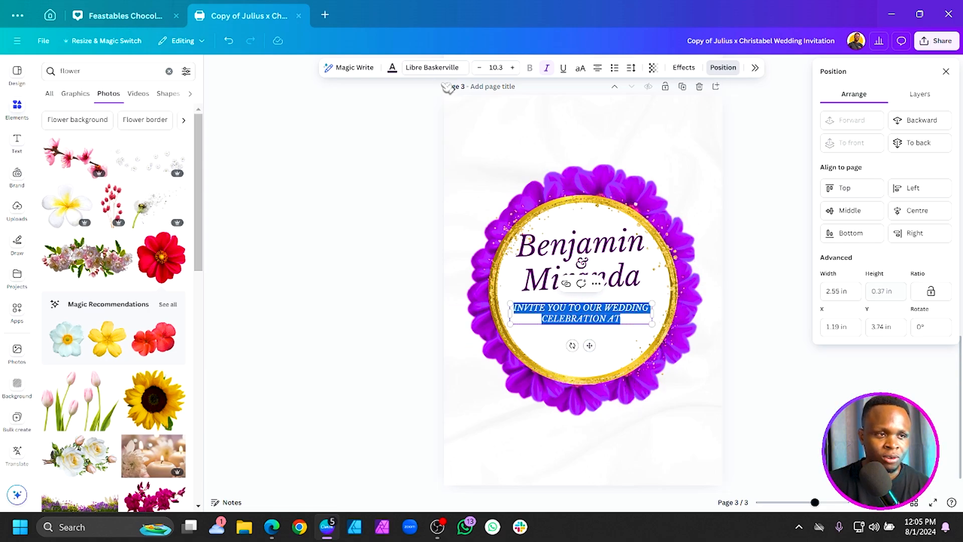
- Recolor the "INVITE YOU TO OUR WEDDING CELEBRATION AT" text gold
{"action": "left_click", "coordinate": [394, 69]}
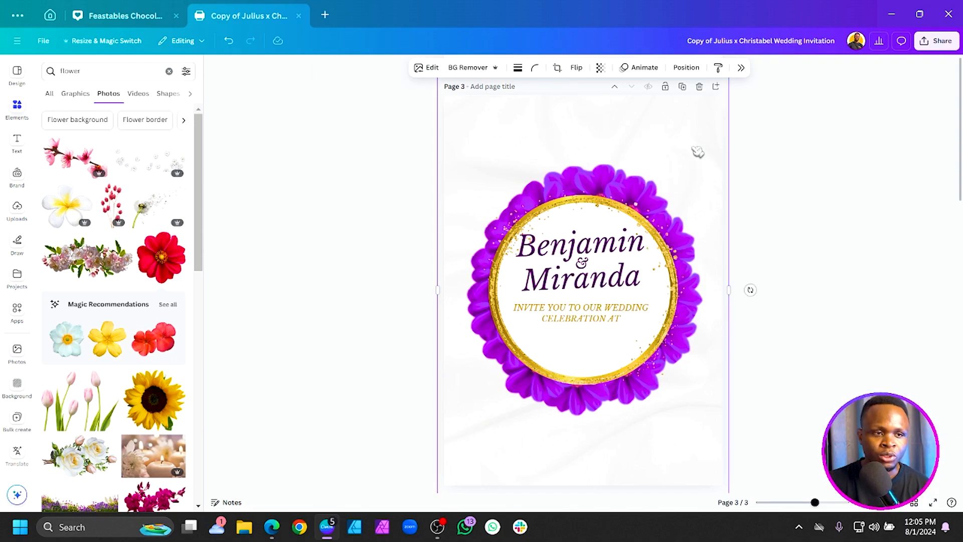
{"action": "double_click", "coordinate": [631, 315]}
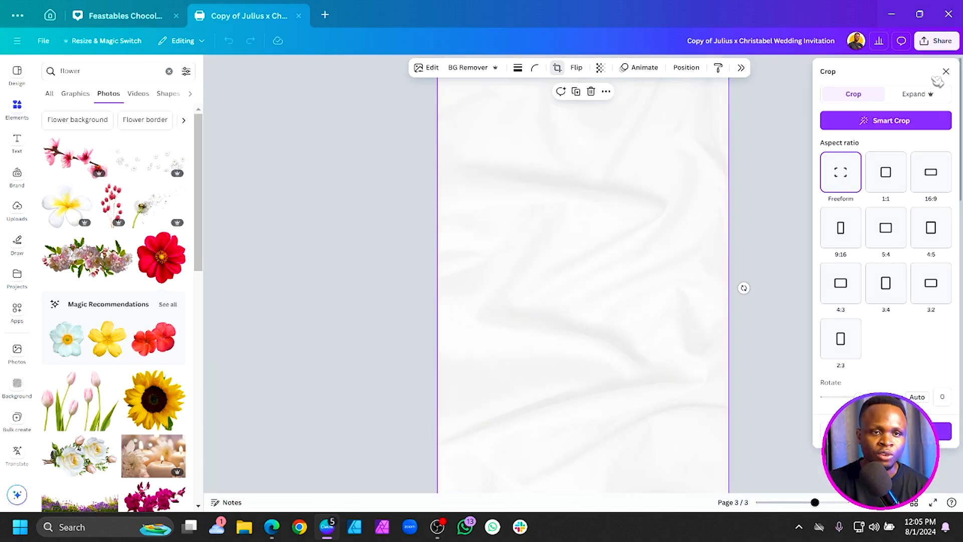
{"action": "left_click", "coordinate": [948, 72]}
- Position the invitation line closer beneath the bride's name and remove its italics
{"action": "left_click", "coordinate": [604, 314]}
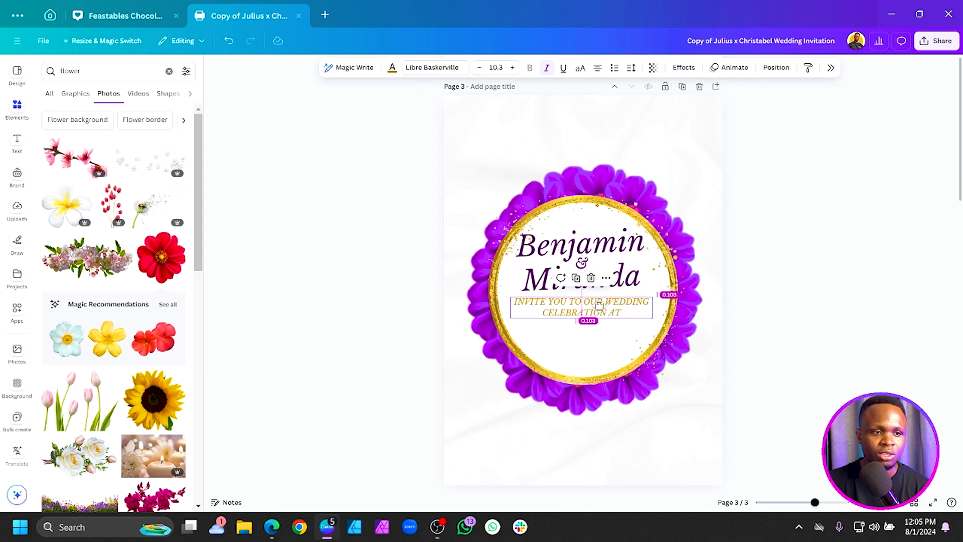
{"action": "left_click", "coordinate": [387, 366]}
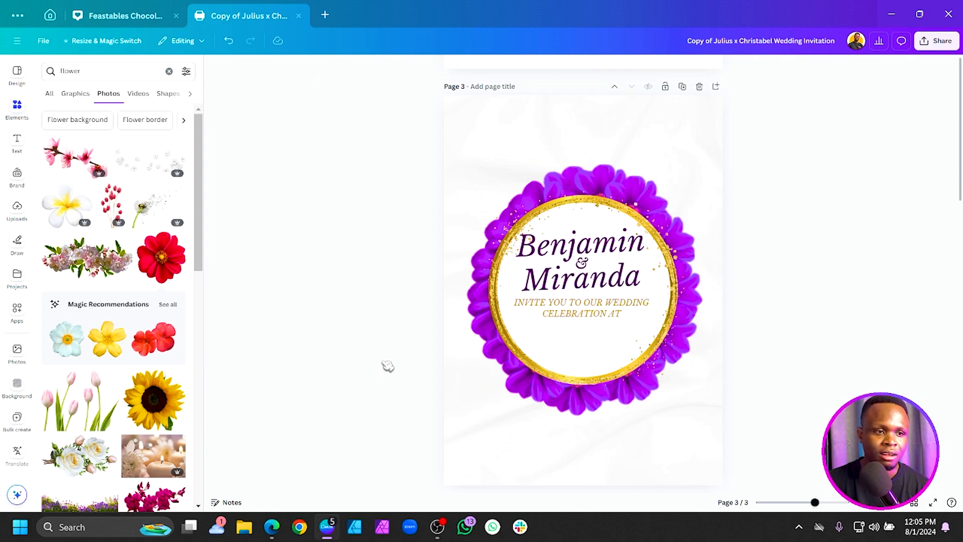
{"action": "left_click_drag", "start_coordinate": [598, 311], "coordinate": [607, 316]}
{"action": "left_click", "coordinate": [400, 354]}
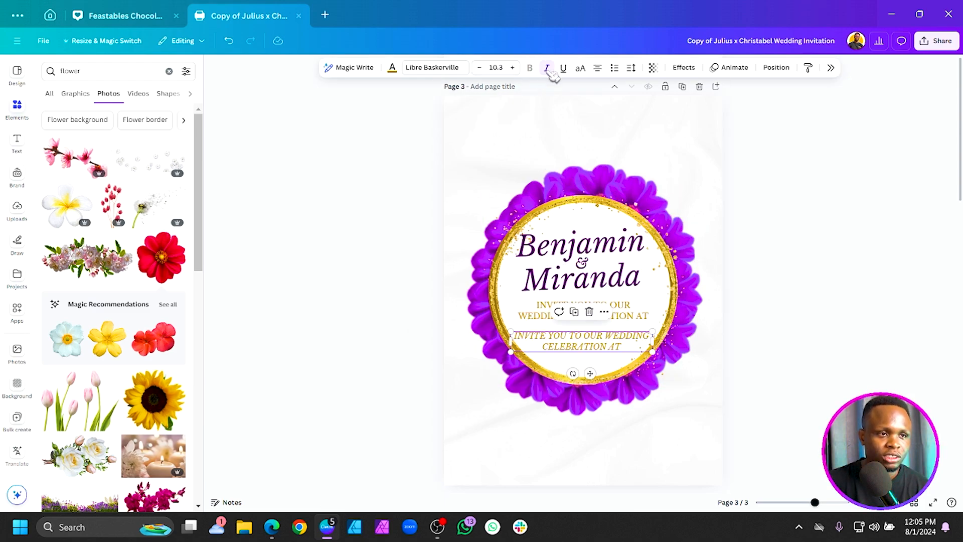
- Duplicate the invitation line below itself as non-italic text and replace the copy's text with "29th"
{"action": "left_click", "coordinate": [547, 68]}
{"action": "double_click", "coordinate": [648, 345]}
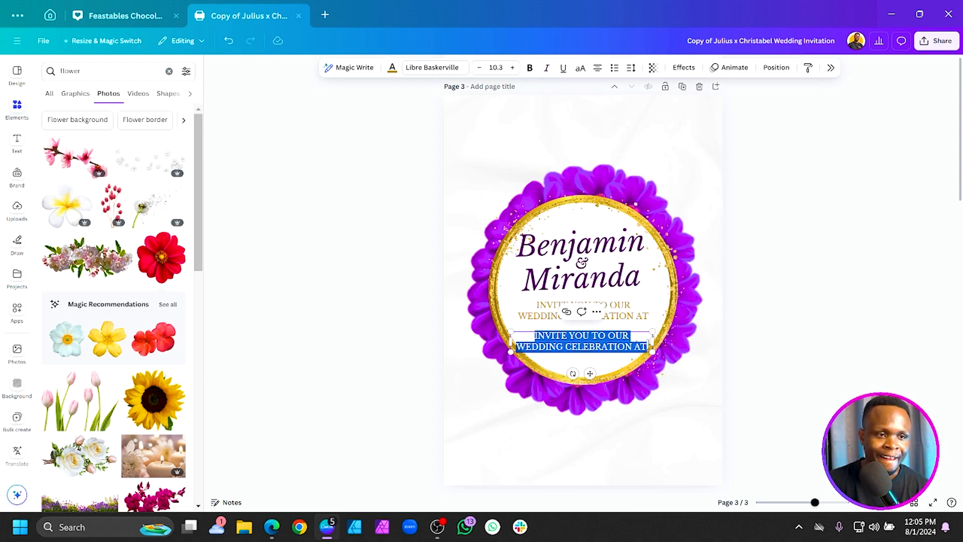
{"action": "type", "text": "2"}
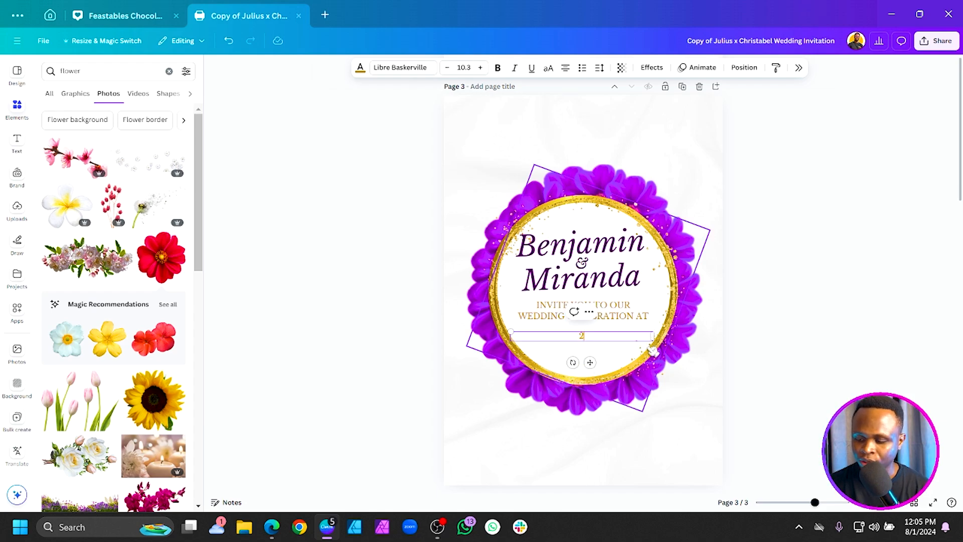
{"action": "type", "text": "9thy"}
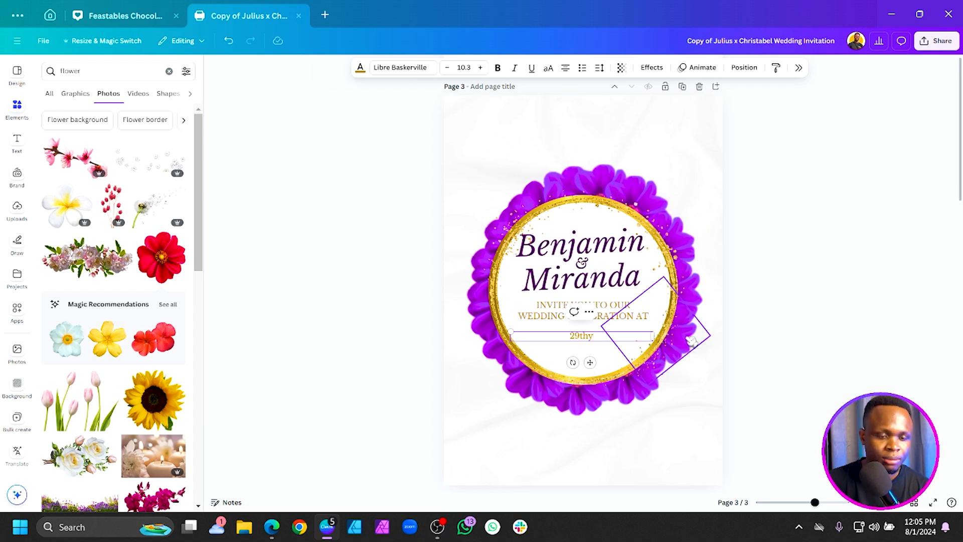
- Enlarge the "29th" text to font size 21.8, duplicate it directly below, and replace the copy's text with "Sept"
{"action": "left_click_drag", "start_coordinate": [652, 336], "coordinate": [584, 358]}
{"action": "left_click", "coordinate": [826, 366]}
{"action": "double_click", "coordinate": [585, 356]}
{"action": "type", "text": "Sept"}
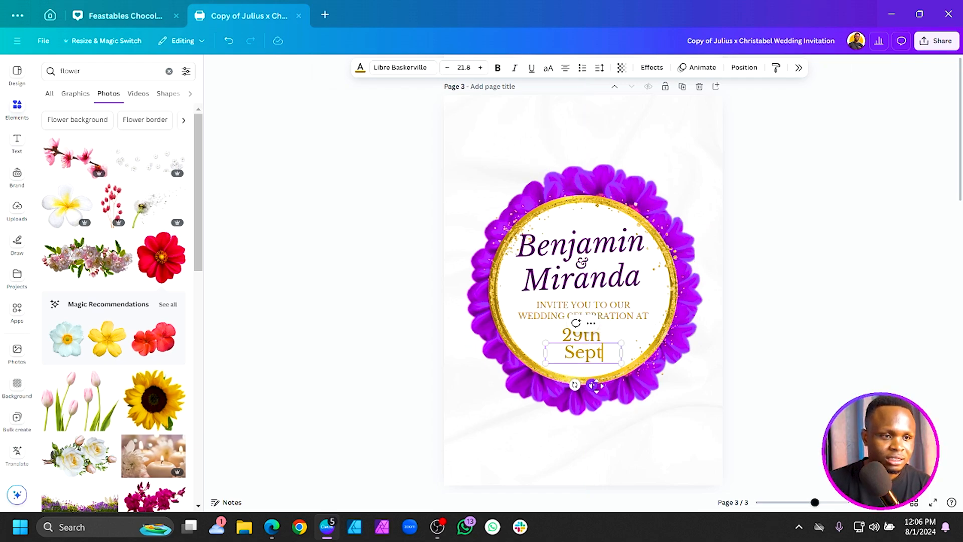
- Shrink "29th" and "Sept" together to font size 17.6
{"action": "left_click", "coordinate": [610, 333], "text": "shift"}
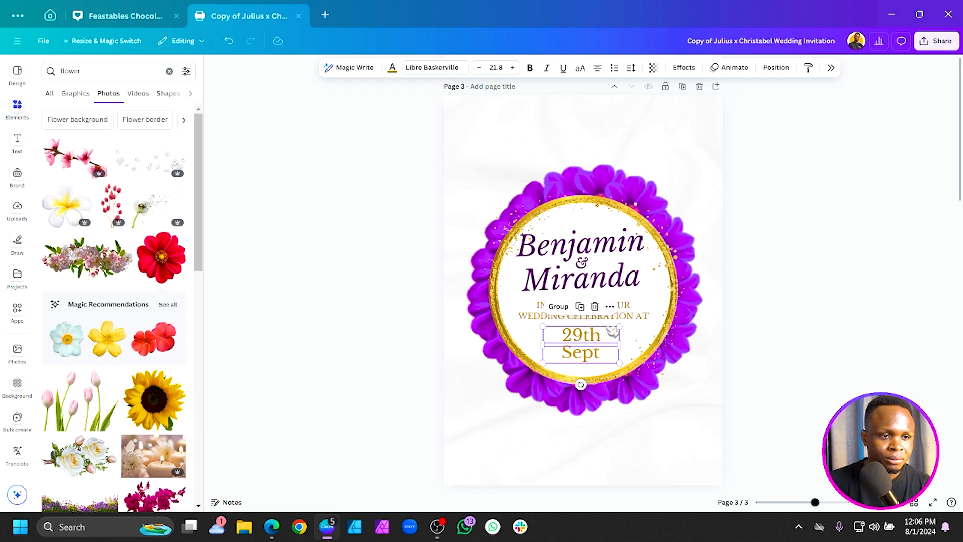
{"action": "left_click_drag", "start_coordinate": [620, 325], "coordinate": [617, 333]}
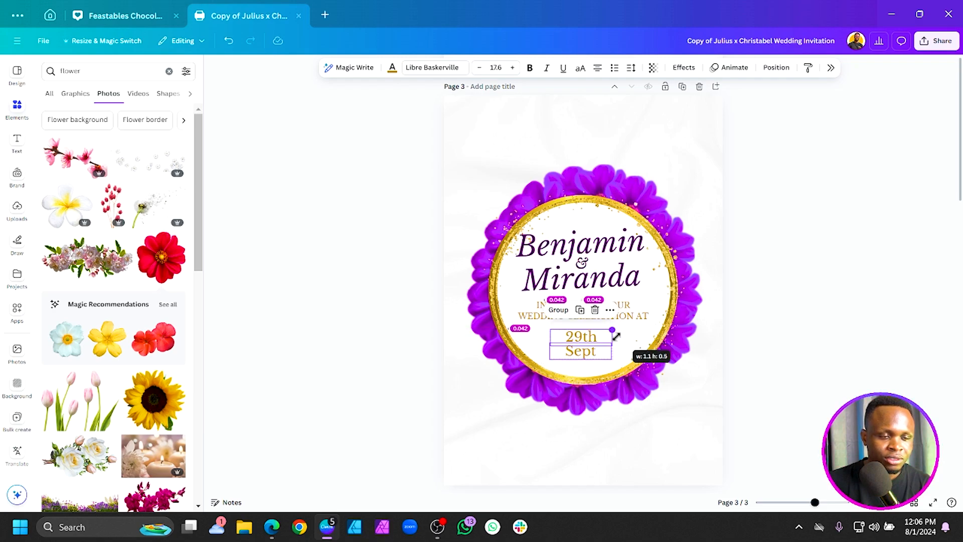
{"action": "left_click", "coordinate": [777, 366]}
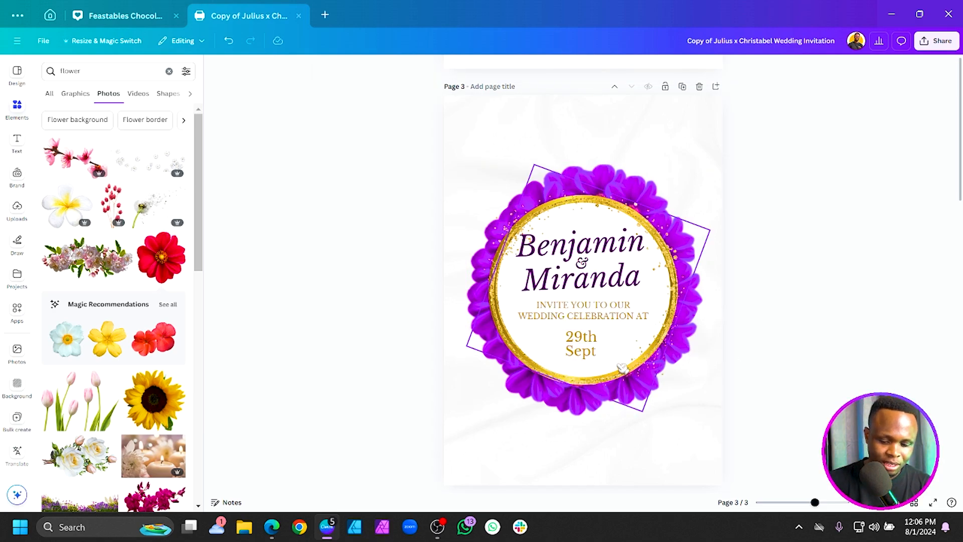
- Add a straight line to the page and set its line weight to 2
{"action": "key", "text": "l"}
{"action": "left_click", "coordinate": [485, 68]}
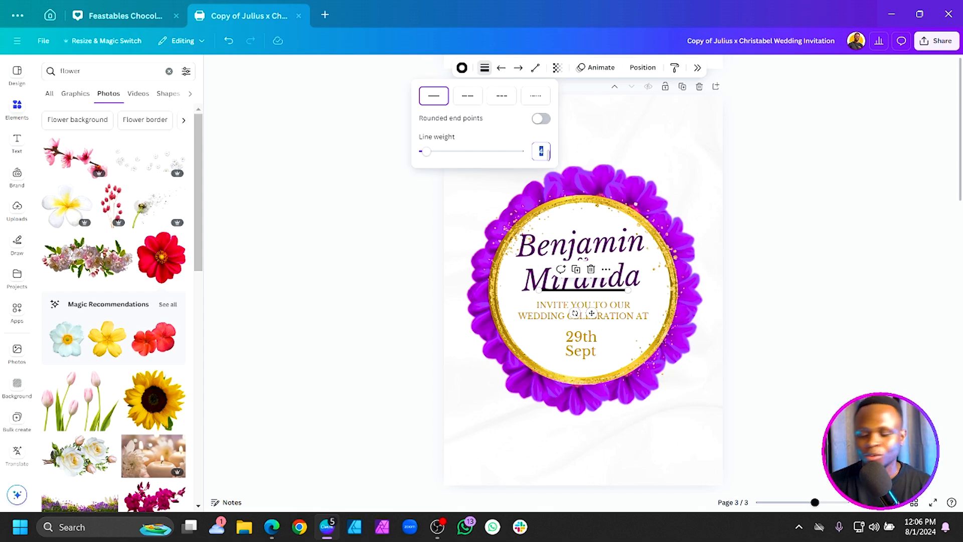
{"action": "left_click", "coordinate": [549, 153]}
{"action": "type", "text": "2"}
{"action": "key", "text": "Return"}
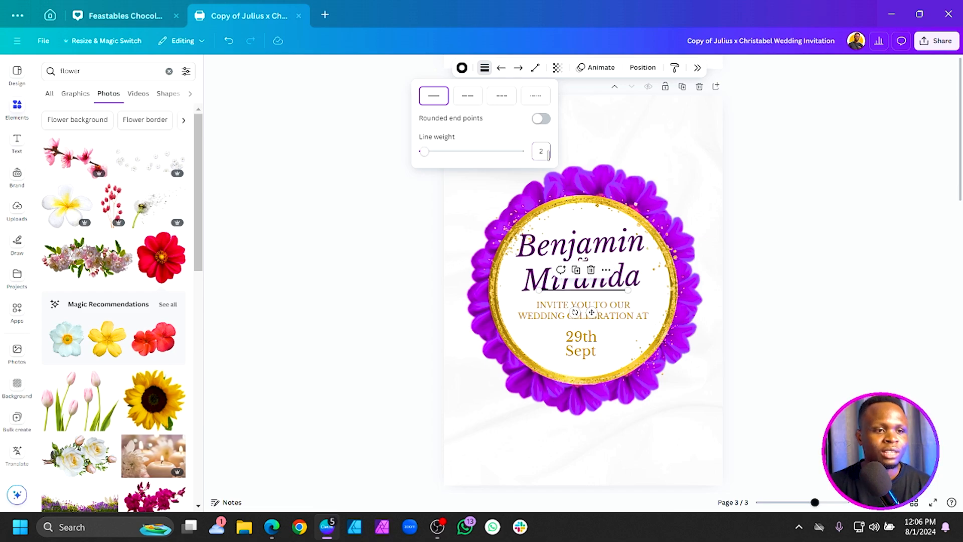
- Rotate the line to 90° and shorten it from its upper end to about 0.5 in long
{"action": "left_click", "coordinate": [642, 67]}
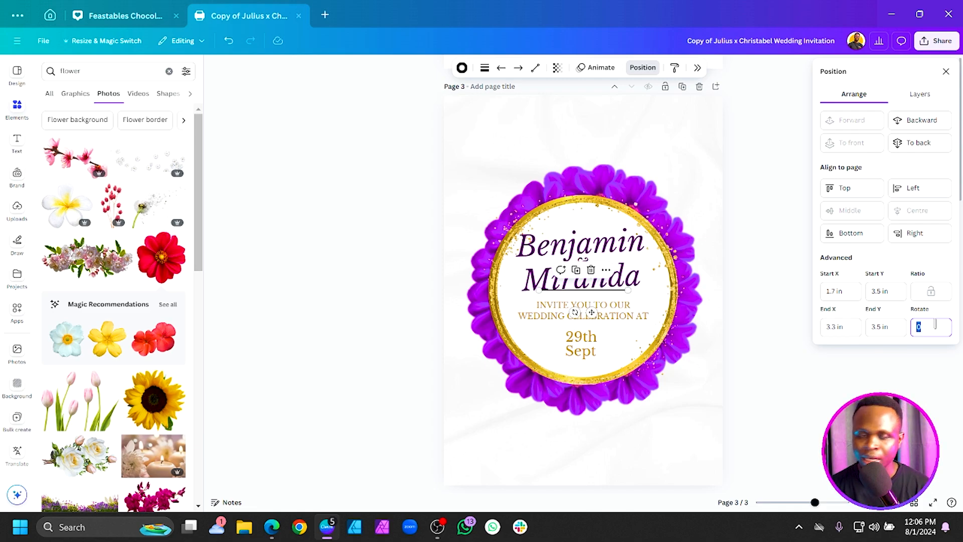
{"action": "key", "text": "Return"}
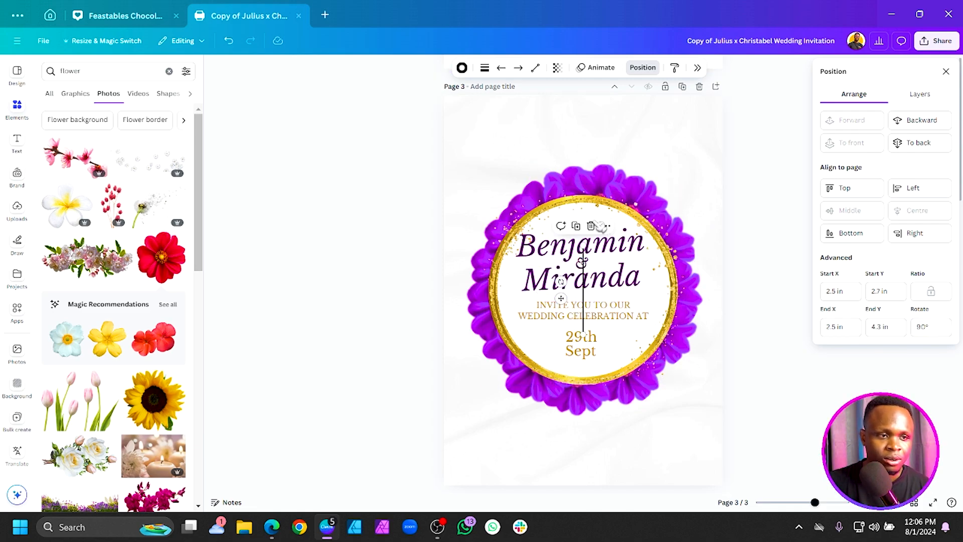
{"action": "left_click_drag", "start_coordinate": [584, 251], "coordinate": [583, 306]}
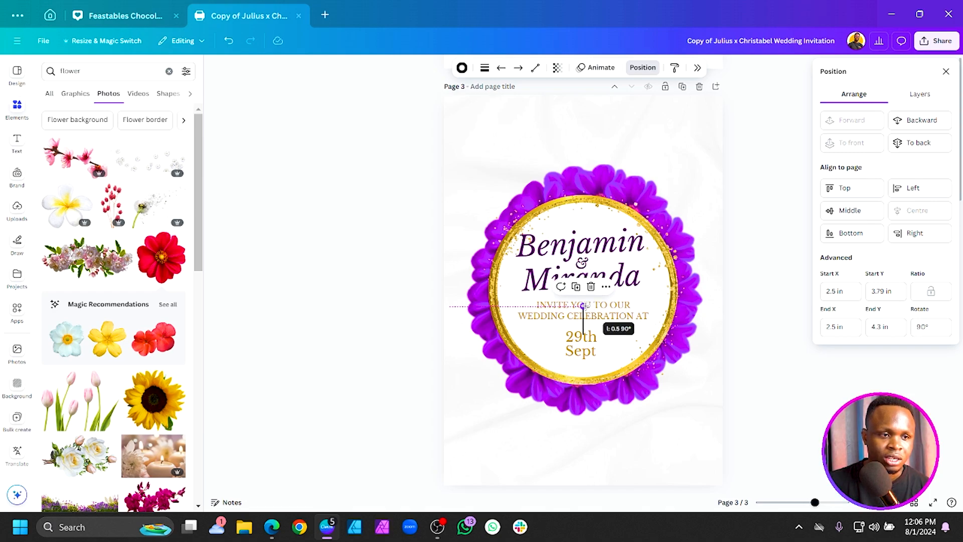
- Place one vertical line on each side of the "29th Sept" date, using a duplicate for the second line
{"action": "left_click_drag", "start_coordinate": [583, 306], "coordinate": [579, 351]}
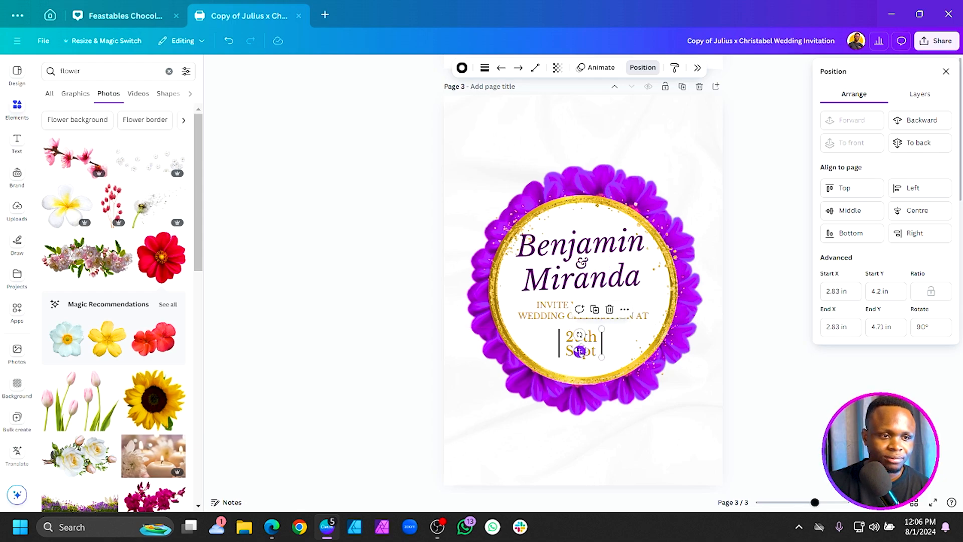
{"action": "left_click", "coordinate": [374, 350]}
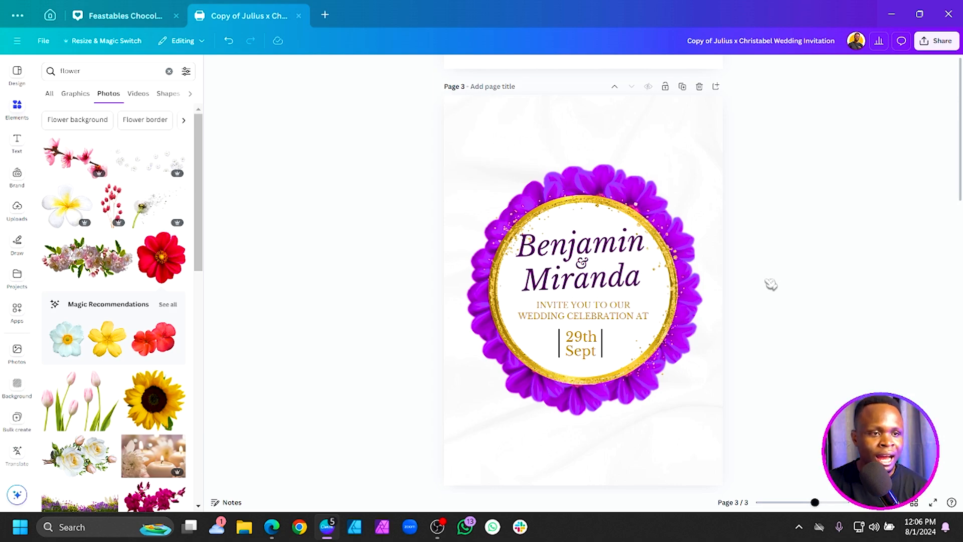
- Shrink "29th" and "Sept" slightly together, and move both vertical lines closer to the date
{"action": "scroll", "coordinate": [593, 346], "scroll_direction": "up", "scroll_amount": 5}
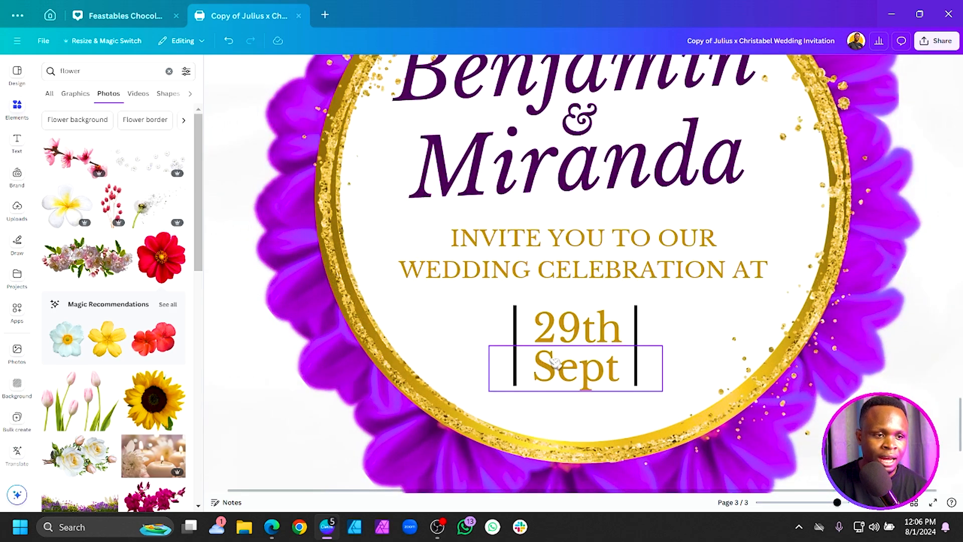
{"action": "left_click", "coordinate": [554, 361]}
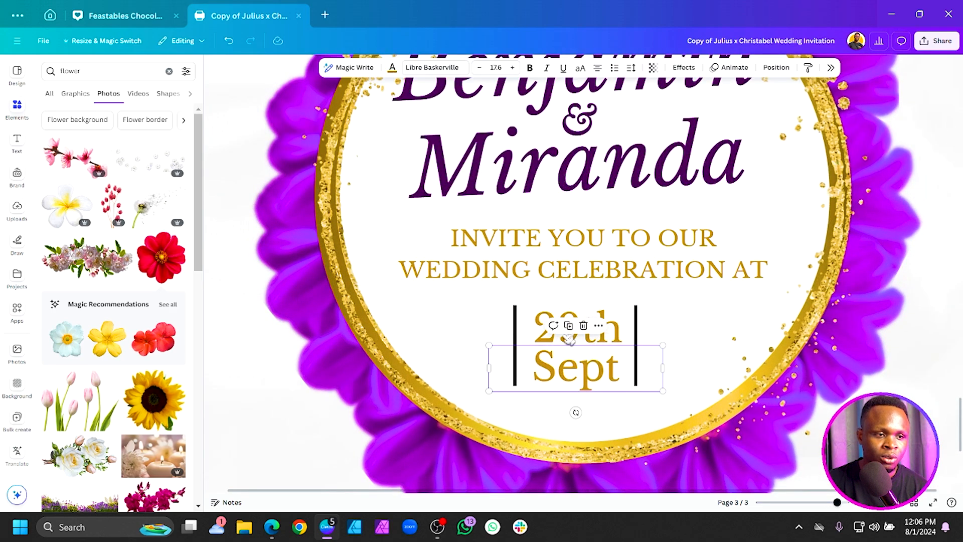
{"action": "left_click_drag", "start_coordinate": [489, 306], "coordinate": [504, 311]}
{"action": "left_click_drag", "start_coordinate": [580, 375], "coordinate": [577, 368]}
{"action": "left_click_drag", "start_coordinate": [491, 350], "coordinate": [500, 352]}
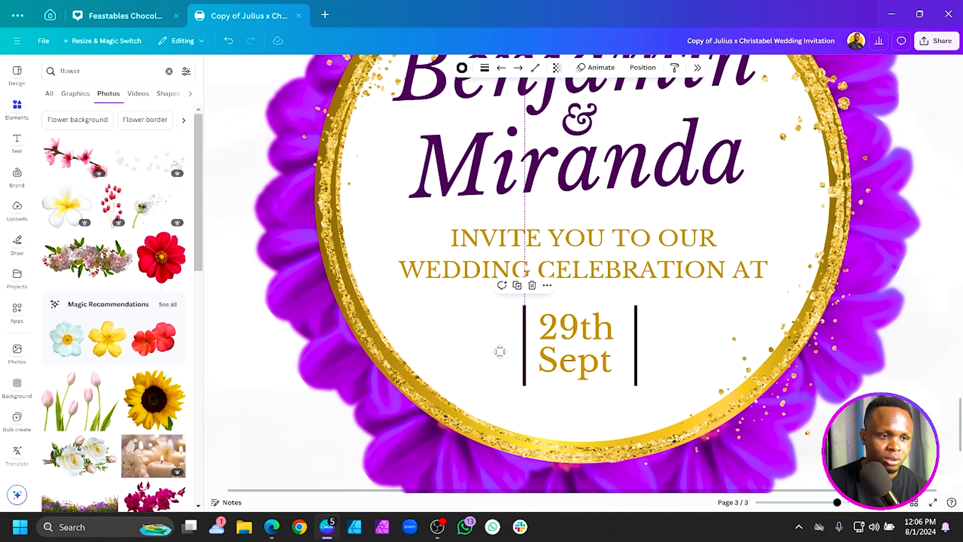
{"action": "left_click", "coordinate": [636, 341]}
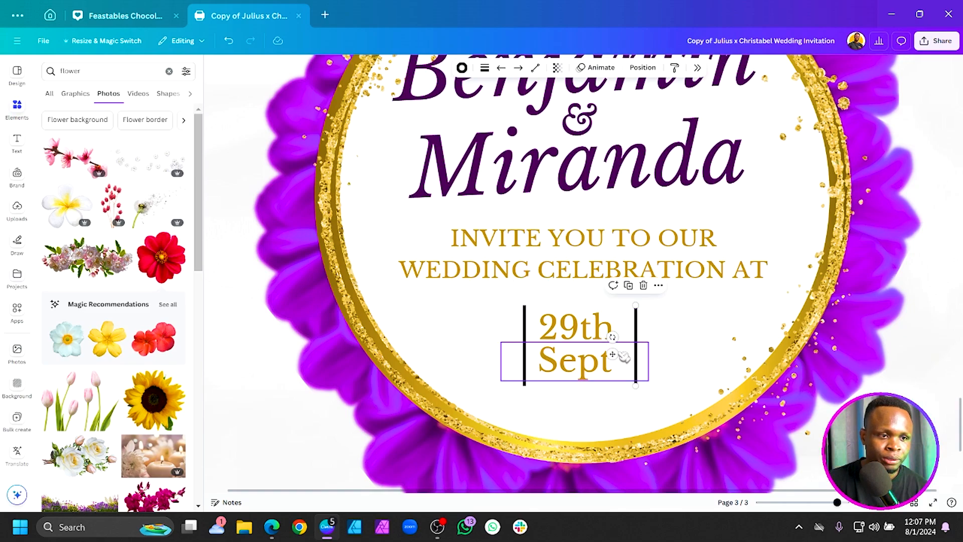
{"action": "left_click_drag", "start_coordinate": [612, 354], "coordinate": [606, 355]}
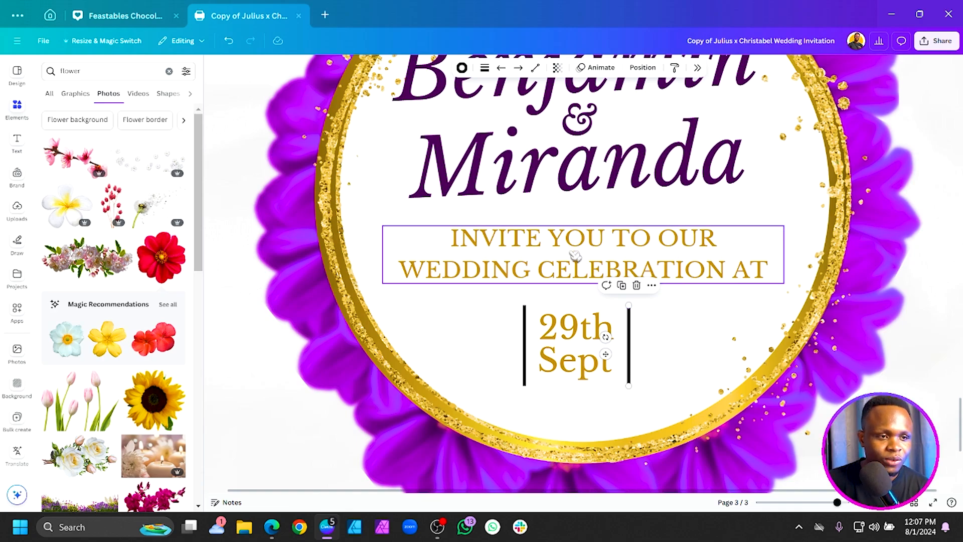
- Duplicate the invitation line over the date row and replace the copy's text with the first part of the venue address
{"action": "left_click_drag", "start_coordinate": [576, 255], "coordinate": [526, 340]}
{"action": "key", "text": "ctrl+a"}
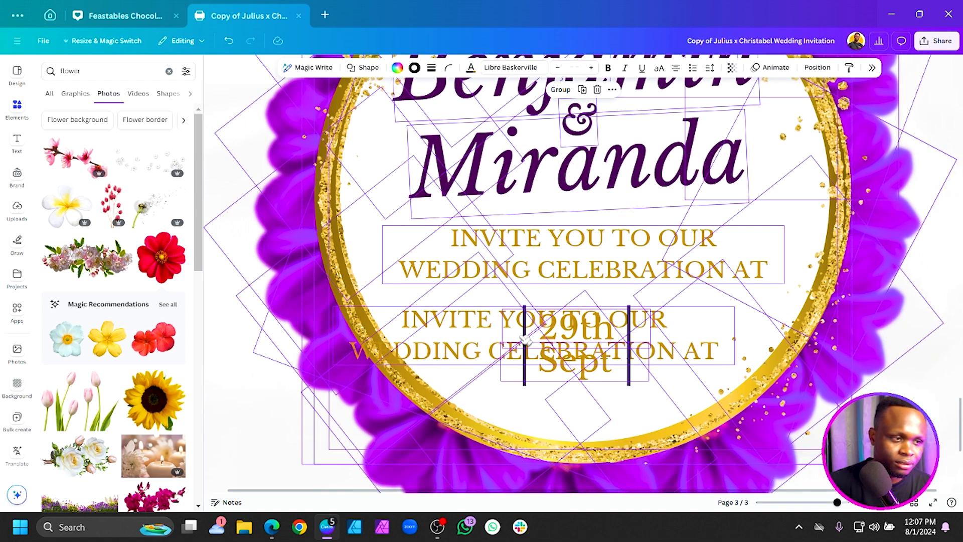
{"action": "double_click", "coordinate": [526, 340]}
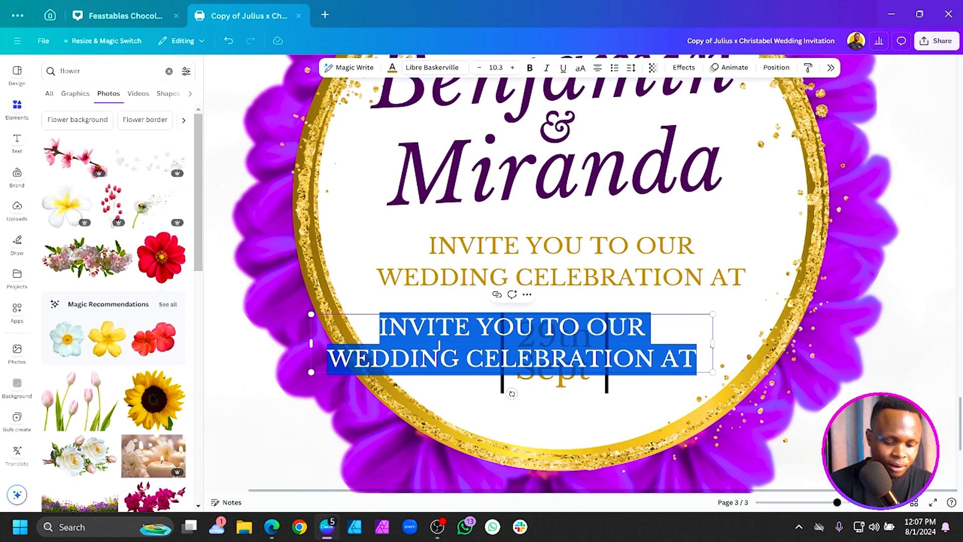
{"action": "key", "text": "BackSpace"}
{"action": "type", "text": "Event"}
{"action": "key", "text": "BackSpace"}
{"action": "key", "text": "BackSpace"}
{"action": "type", "text": "rywhere Ay"}
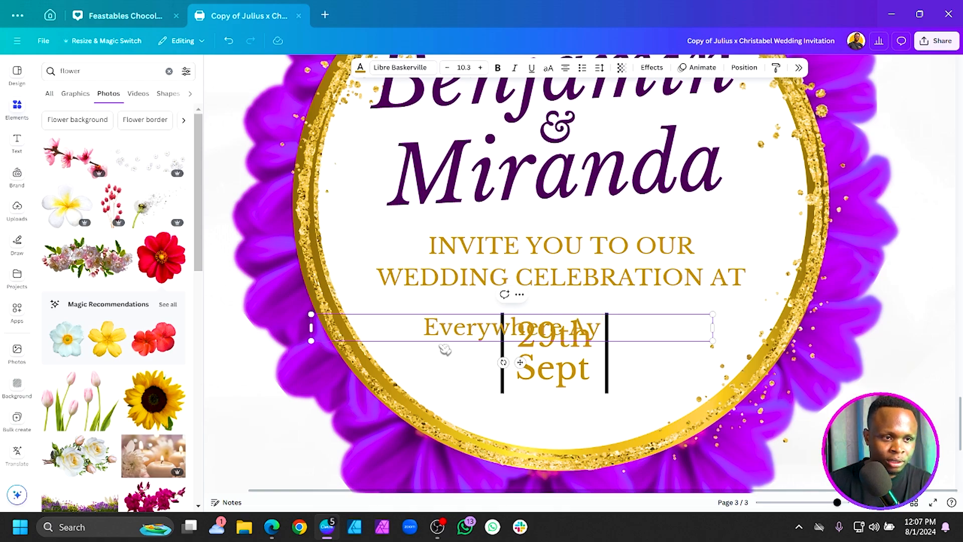
{"action": "key", "text": "BackSpace"}
{"action": "type", "text": "ny"}
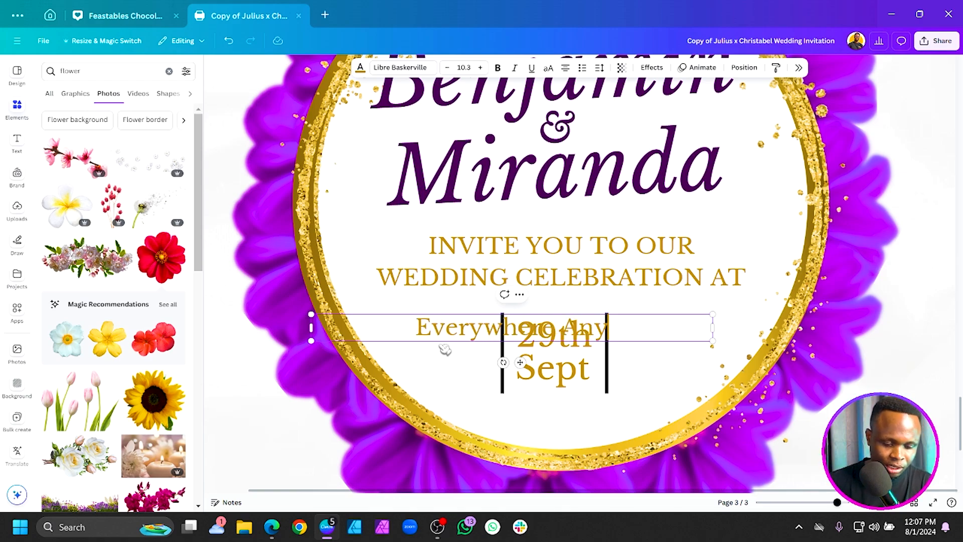
{"action": "type", "text": "where"}
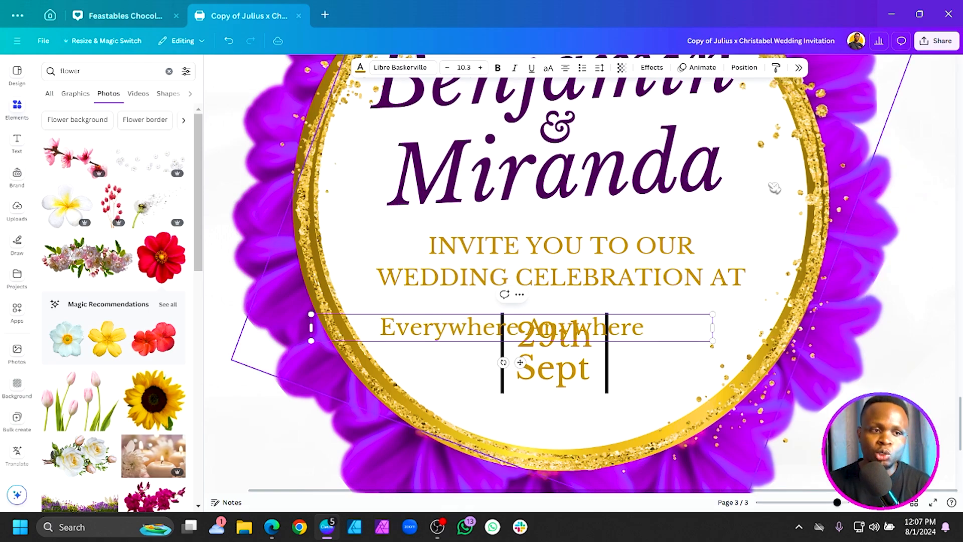
- Shrink the address text to font size 6.8 left of the date, complete its street number, and fit it on two lines
{"action": "left_click_drag", "start_coordinate": [714, 330], "coordinate": [504, 332]}
{"action": "left_click_drag", "start_coordinate": [311, 314], "coordinate": [377, 334]}
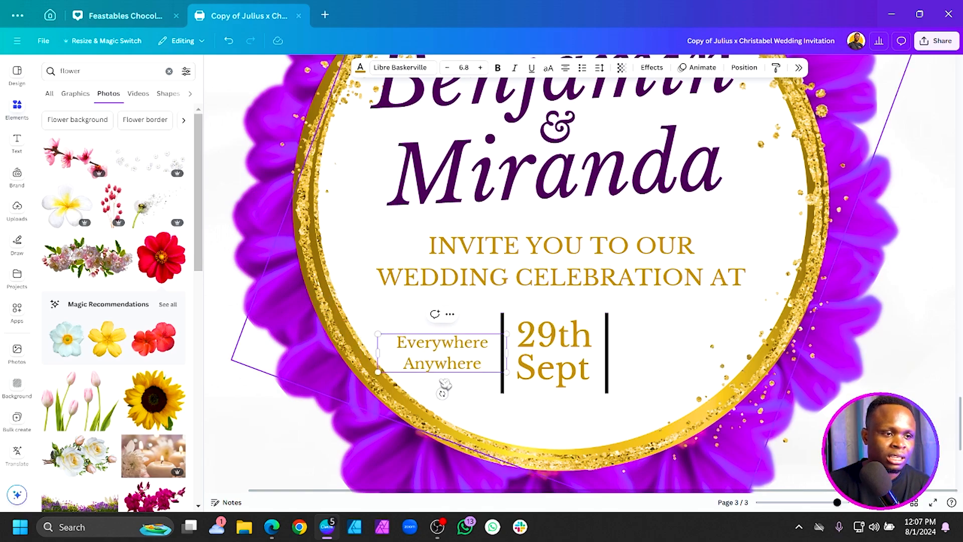
{"action": "left_click", "coordinate": [479, 365]}
{"action": "type", "text": "St. 1"}
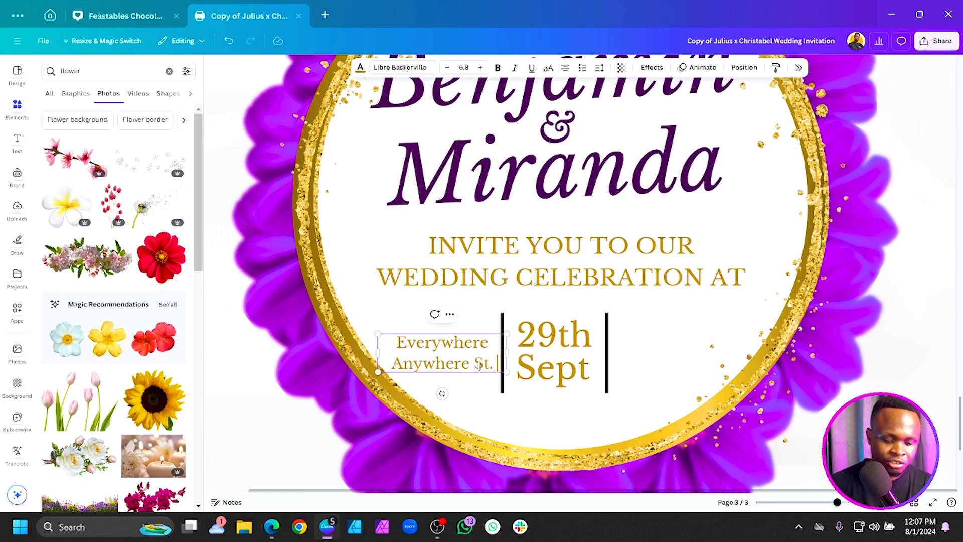
{"action": "type", "text": "23"}
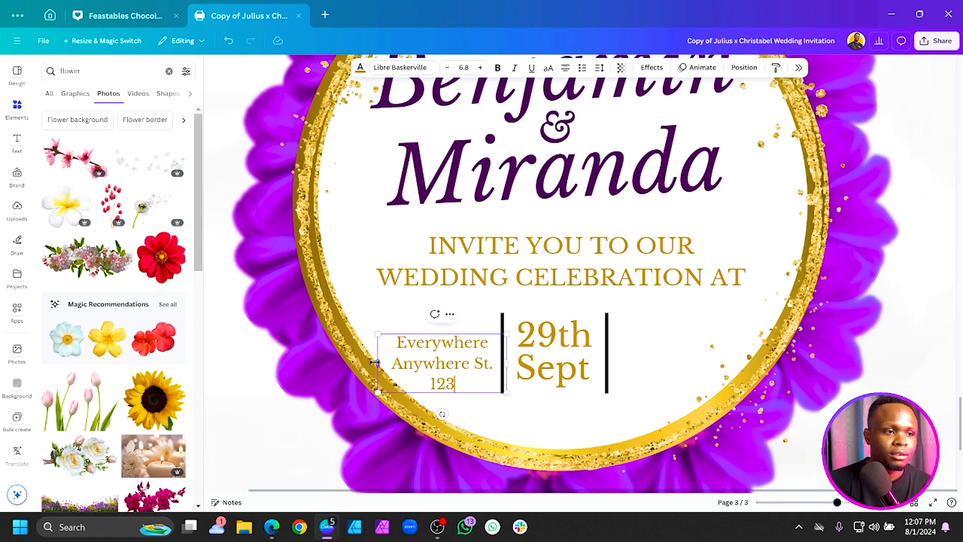
{"action": "left_click_drag", "start_coordinate": [374, 362], "coordinate": [350, 363]}
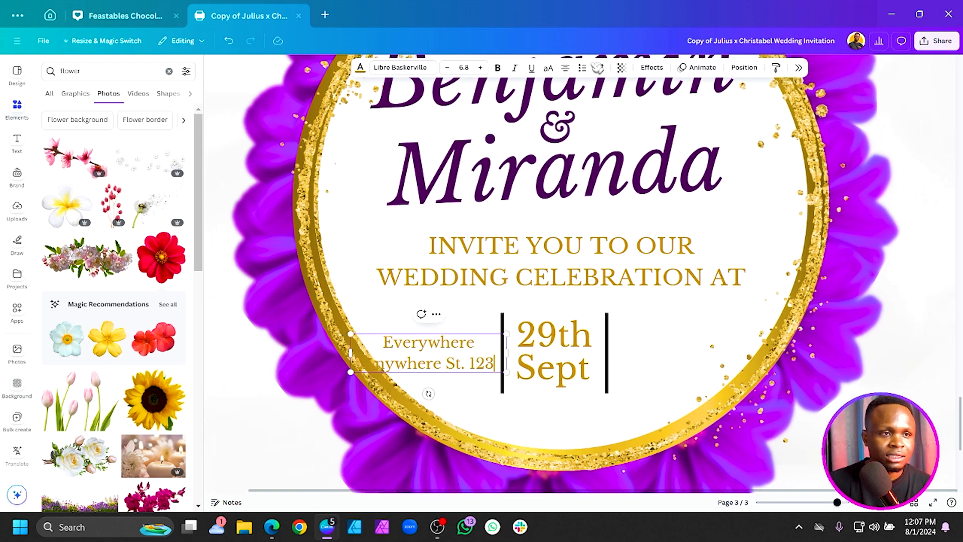
- Right-align the address text and position it just left of the first vertical line
{"action": "left_click", "coordinate": [566, 68]}
{"action": "left_click_drag", "start_coordinate": [461, 343], "coordinate": [453, 367]}
{"action": "left_click", "coordinate": [454, 405]}
- Scale down the address, date texts and both vertical lines together, and recentre them inside the gold ring
{"action": "left_click", "coordinate": [468, 367]}
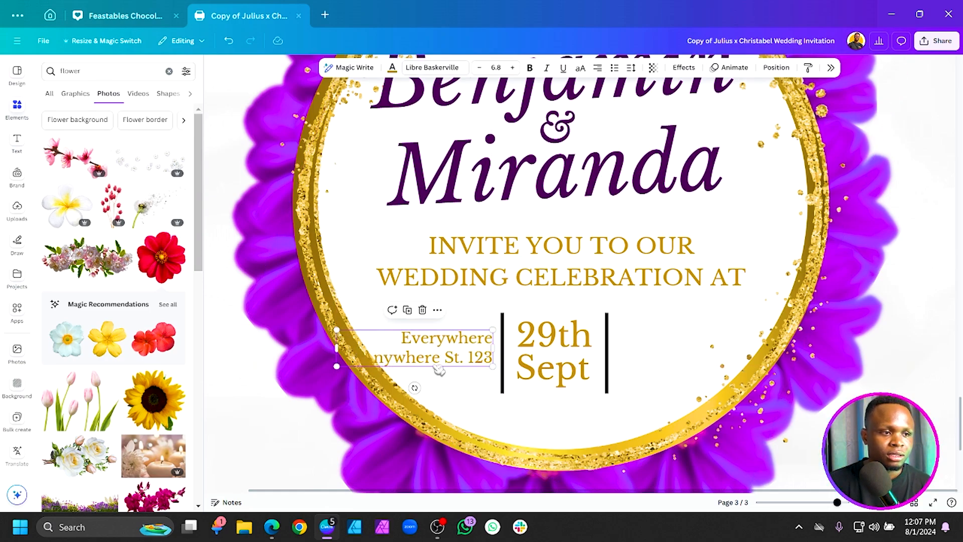
{"action": "left_click", "coordinate": [550, 346], "text": "shift"}
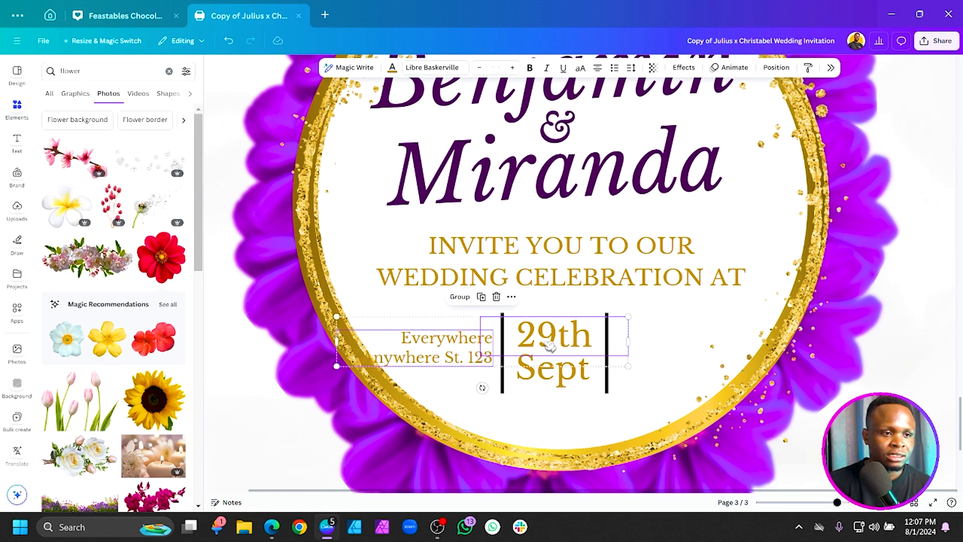
{"action": "left_click", "coordinate": [608, 395], "text": "shift"}
{"action": "left_click", "coordinate": [502, 393], "text": "shift"}
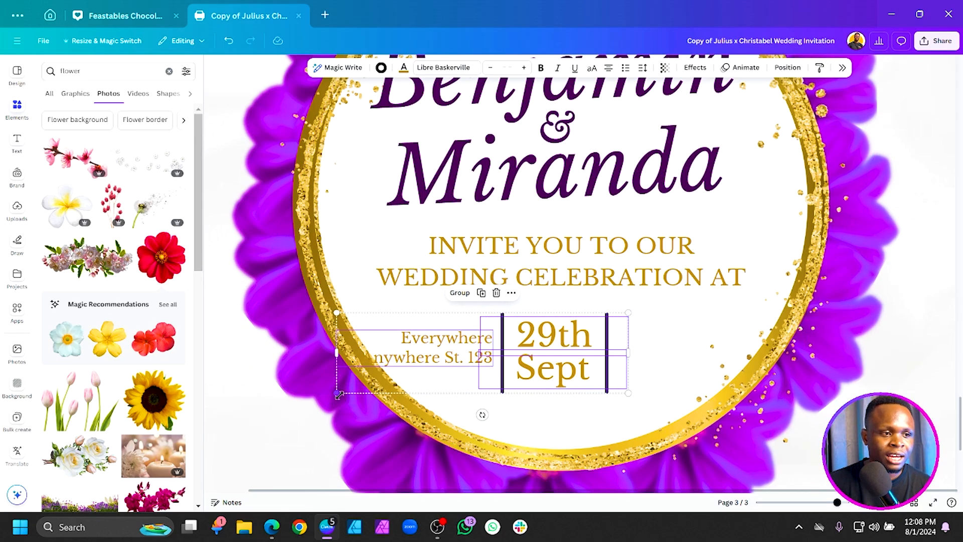
{"action": "left_click_drag", "start_coordinate": [339, 395], "coordinate": [376, 382]}
{"action": "left_click_drag", "start_coordinate": [580, 350], "coordinate": [572, 344]}
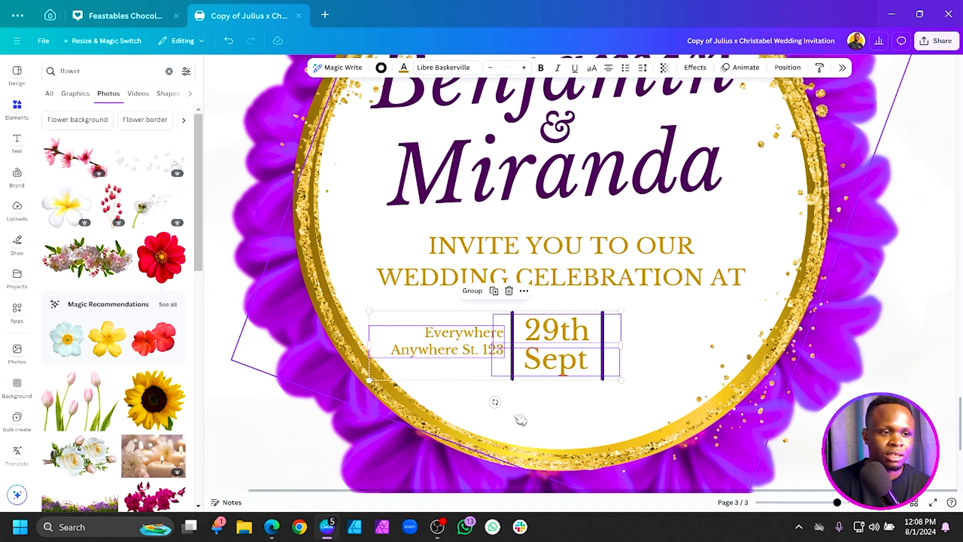
- Duplicate the address text to the right of the second vertical line and left-align the copy
{"action": "left_click", "coordinate": [440, 367]}
{"action": "left_click", "coordinate": [432, 349]}
{"action": "left_click_drag", "start_coordinate": [432, 349], "coordinate": [675, 348]}
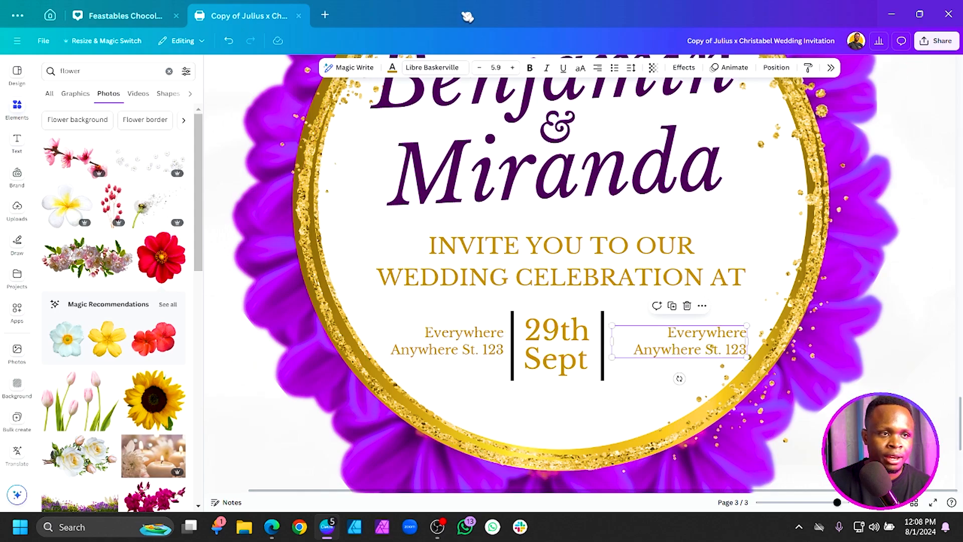
{"action": "left_click", "coordinate": [601, 69]}
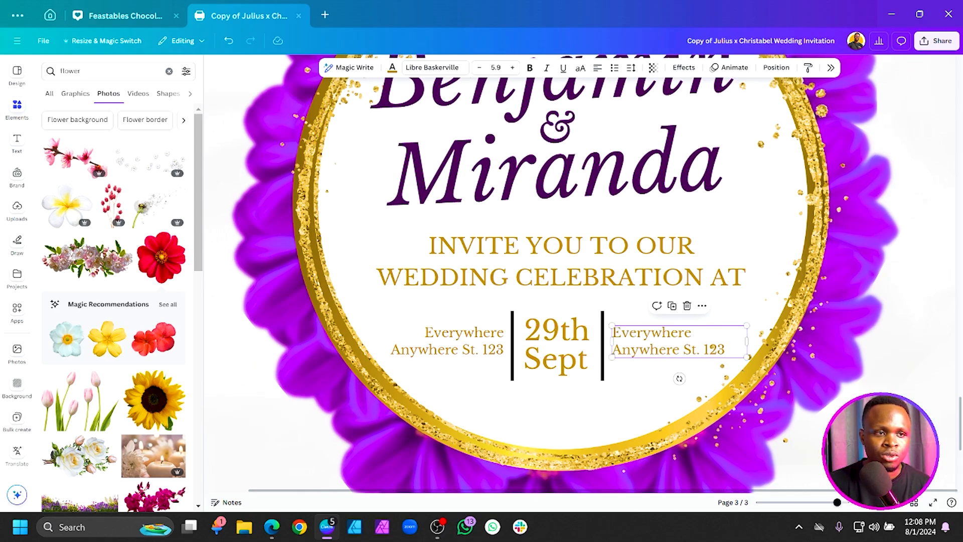
{"action": "left_click", "coordinate": [685, 373]}
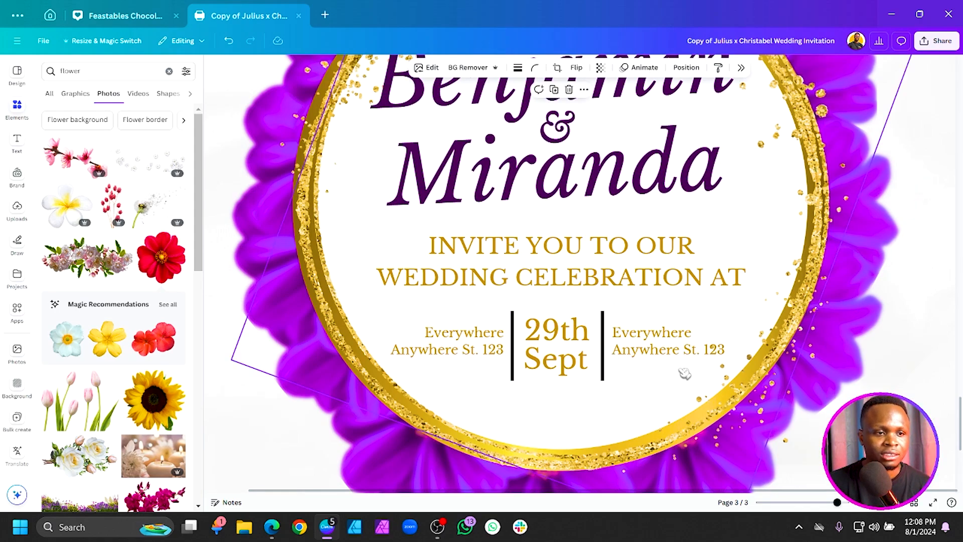
- Replace the right-hand address copy with "8am - 12pm GMT" and centre it vertically beside the date
{"action": "left_click_drag", "start_coordinate": [668, 354], "coordinate": [666, 352]}
{"action": "double_click", "coordinate": [665, 350]}
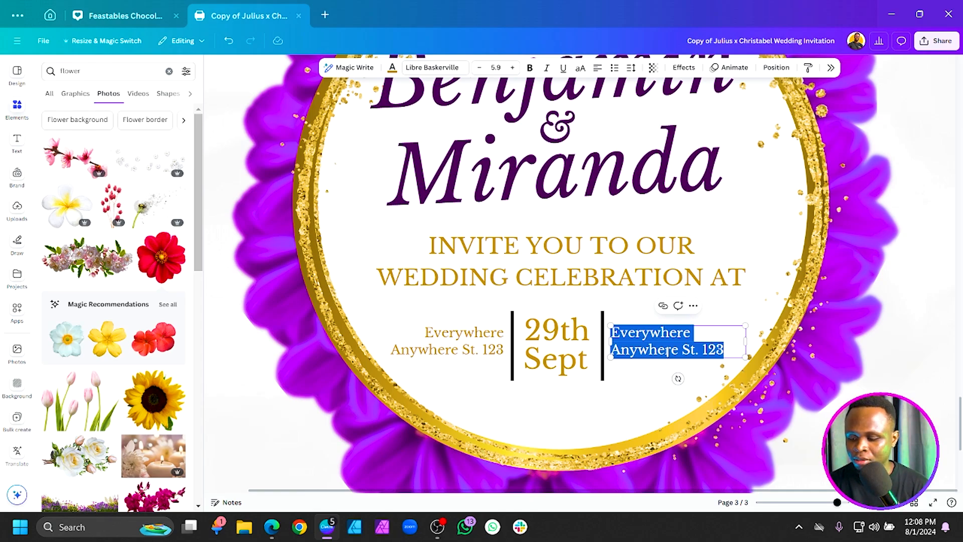
{"action": "type", "text": "8am - 12pm GMT"}
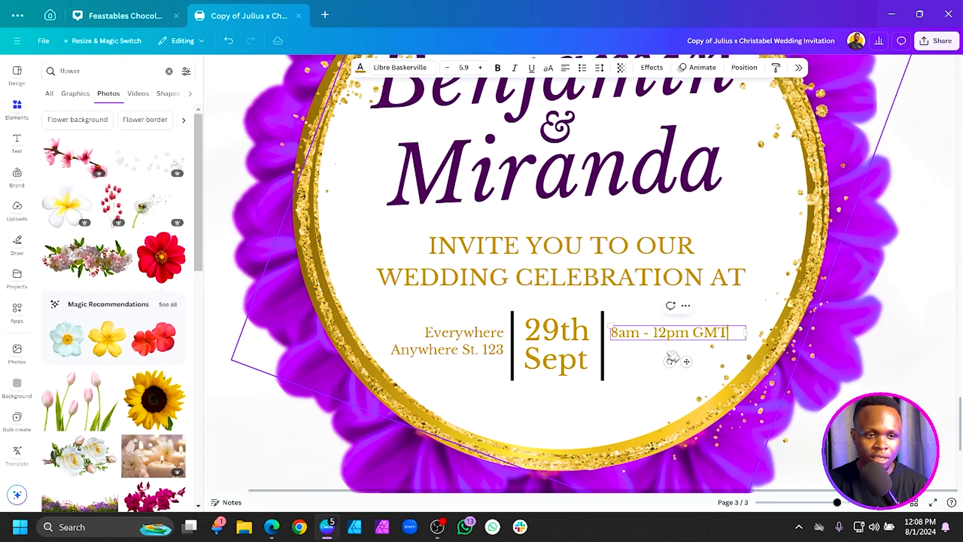
{"action": "left_click_drag", "start_coordinate": [686, 360], "coordinate": [687, 376]}
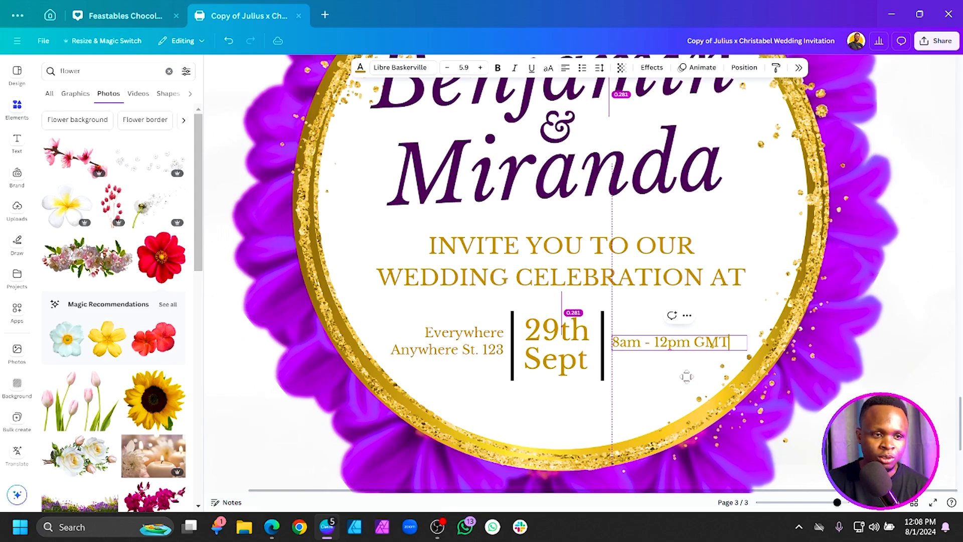
{"action": "left_click_drag", "start_coordinate": [601, 375], "coordinate": [602, 376]}
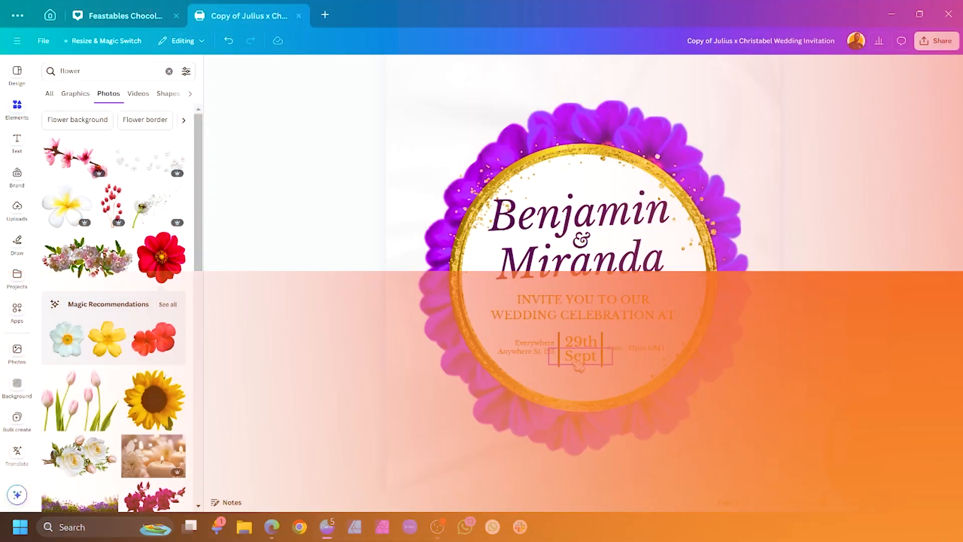
- Set the line weight of both vertical lines to 1
{"action": "scroll", "coordinate": [546, 356], "scroll_direction": "up", "scroll_amount": 2, "text": "ctrl"}
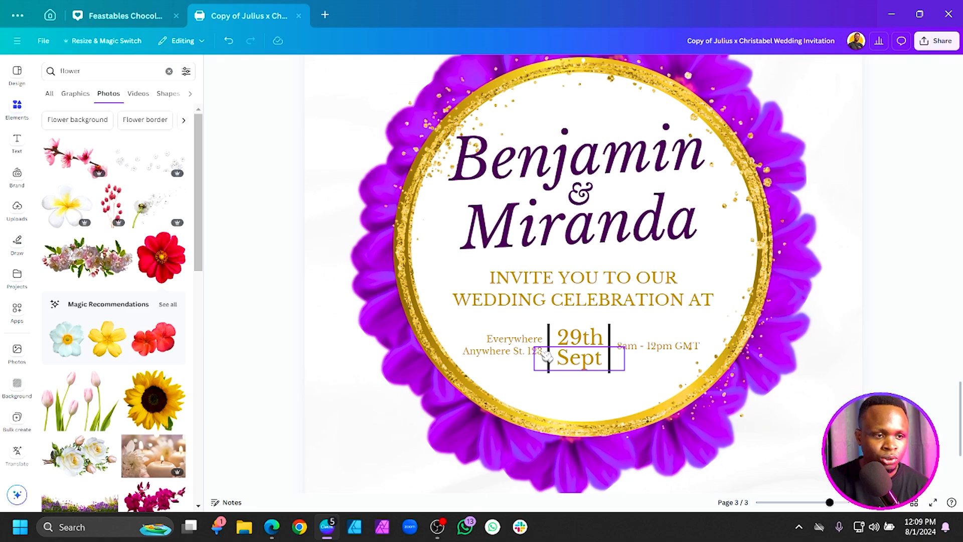
{"action": "left_click", "coordinate": [609, 366]}
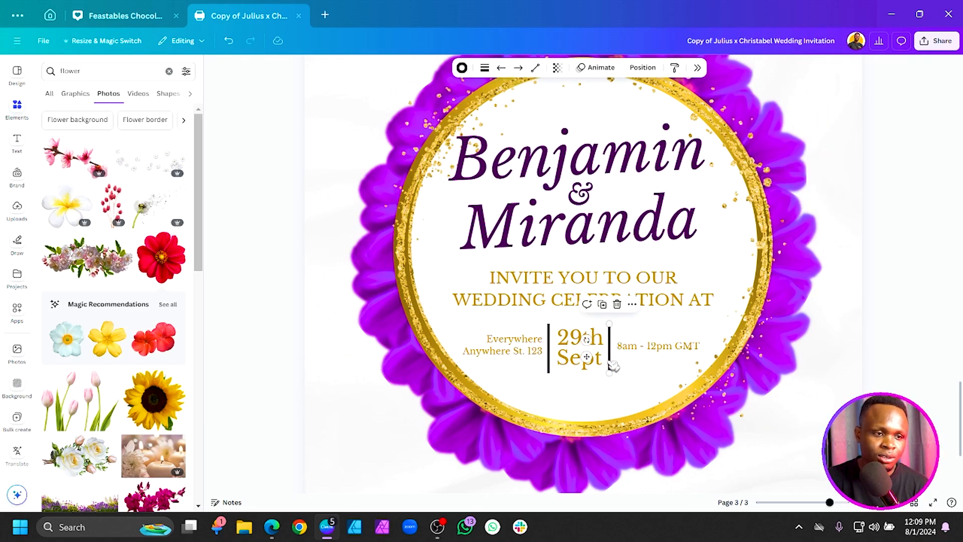
{"action": "left_click", "coordinate": [548, 369], "text": "shift"}
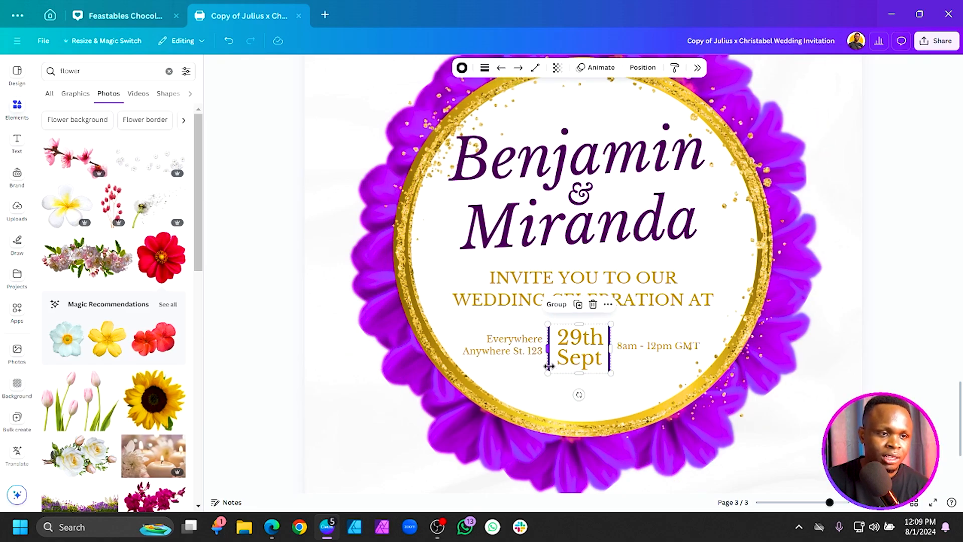
{"action": "left_click", "coordinate": [484, 68]}
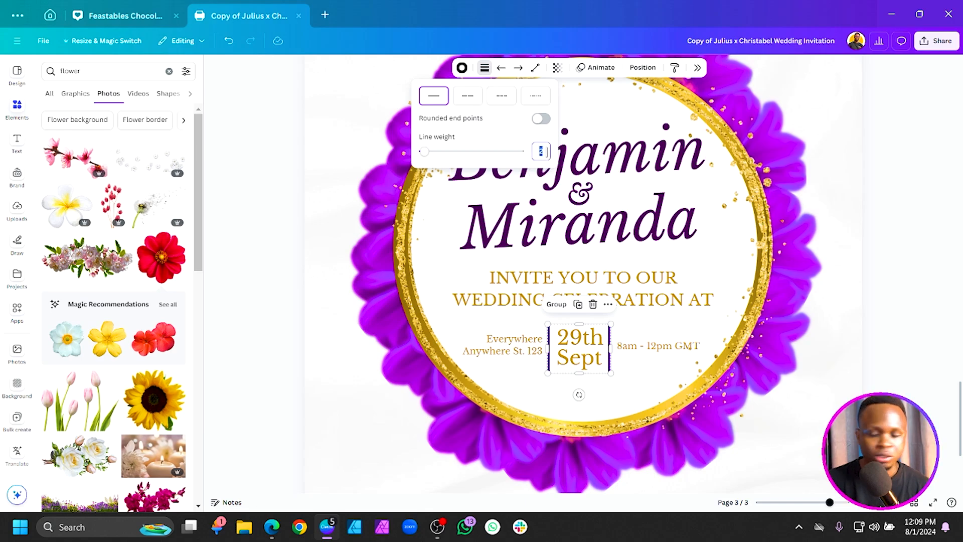
{"action": "key", "text": "Return"}
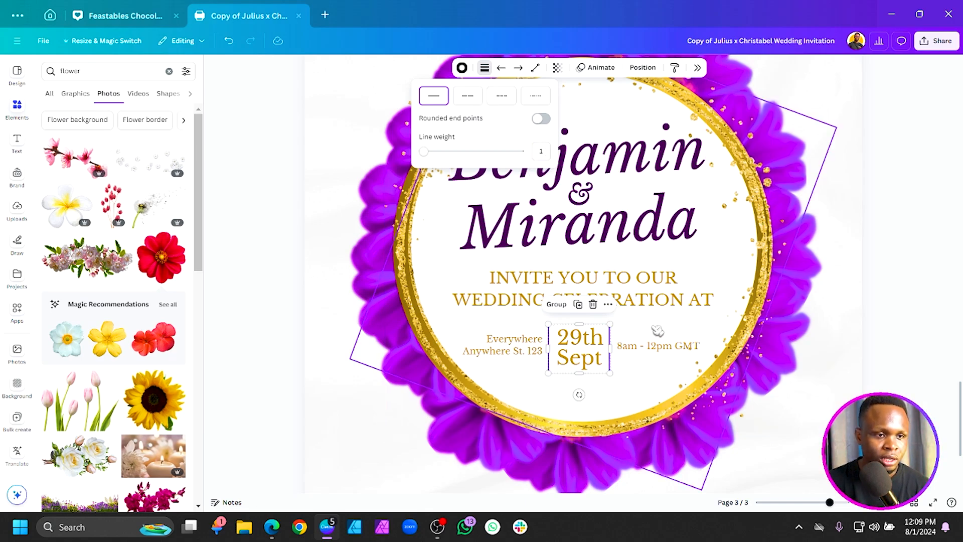
- Place the address on one line centred below the date and position a copy of it left of the first vertical line
{"action": "left_click", "coordinate": [656, 347]}
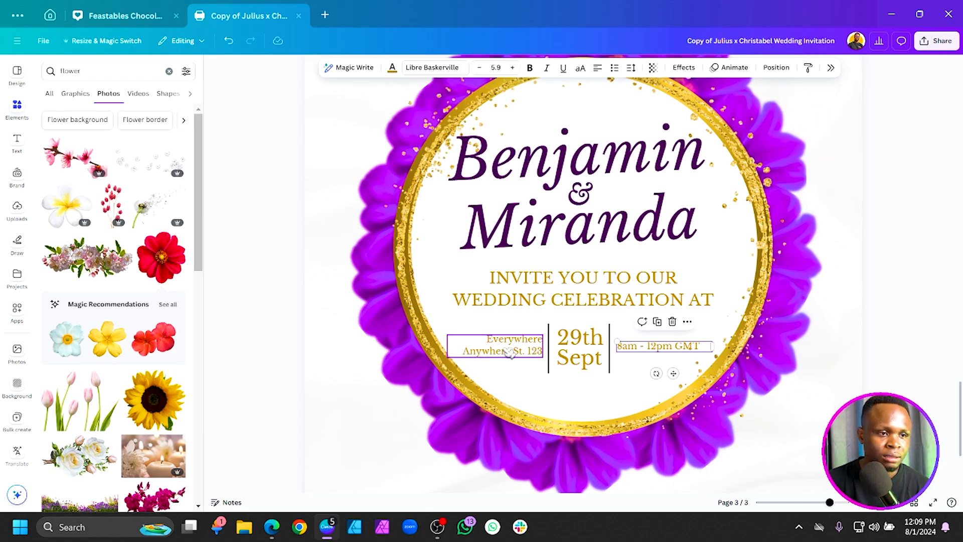
{"action": "left_click_drag", "start_coordinate": [510, 352], "coordinate": [648, 396]}
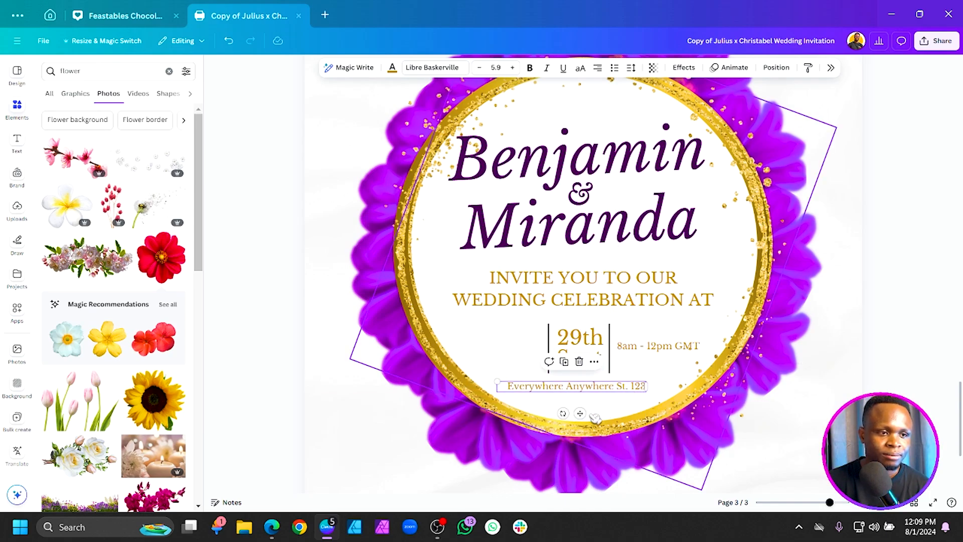
{"action": "left_click_drag", "start_coordinate": [581, 413], "coordinate": [477, 373]}
- Replace the address copy beside the first vertical line with "Saturday" and enlarge it to font size 7.6
{"action": "double_click", "coordinate": [503, 350]}
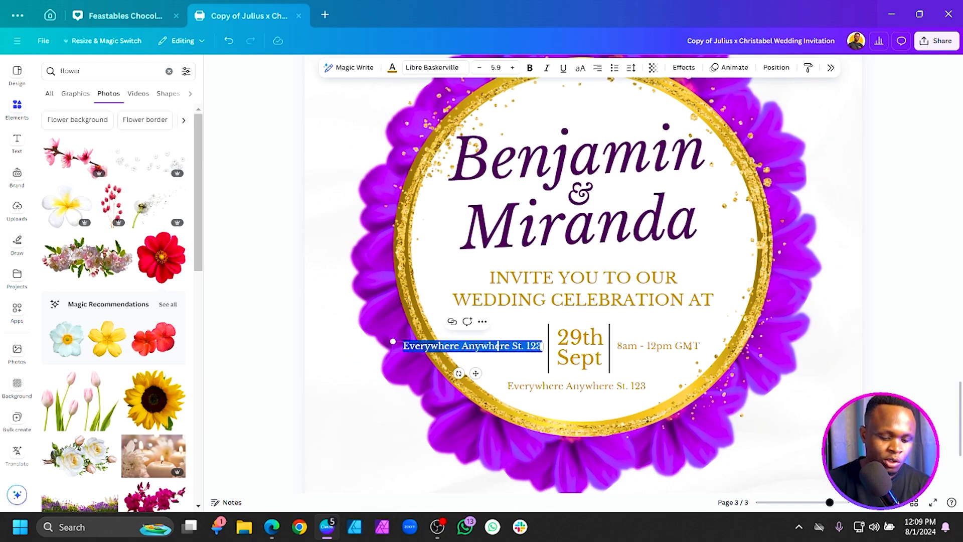
{"action": "type", "text": "Saturday"}
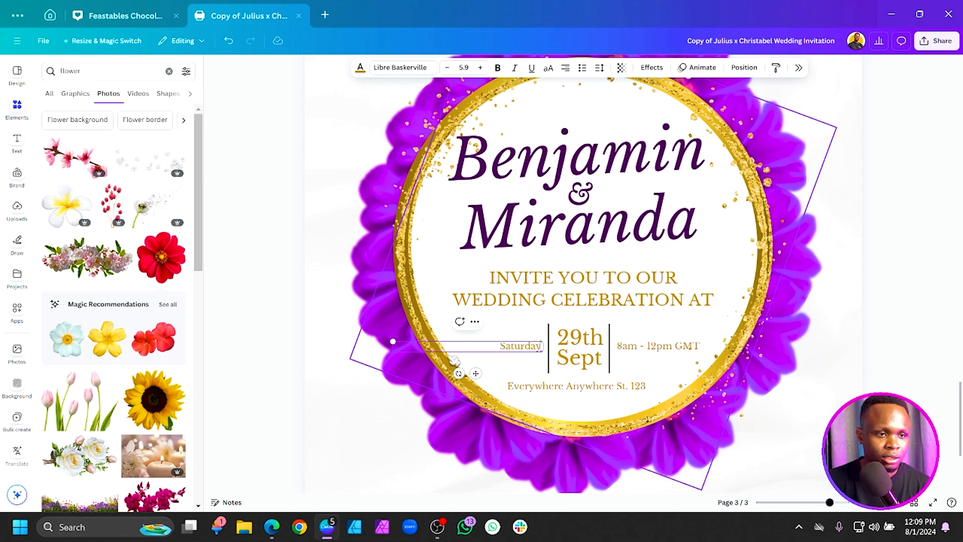
{"action": "left_click_drag", "start_coordinate": [391, 348], "coordinate": [480, 339]}
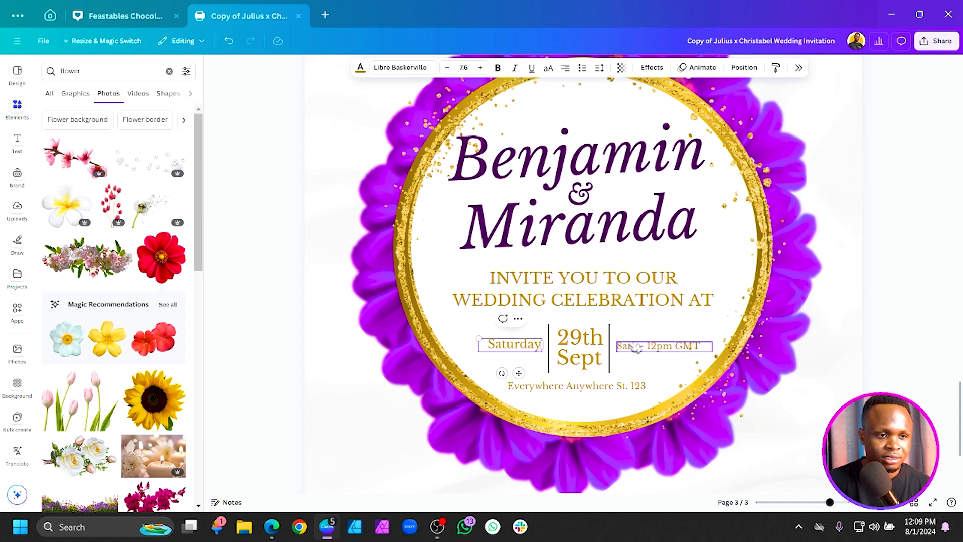
- Shorten the time text beside the second vertical line to "8am GMT"
{"action": "left_click", "coordinate": [647, 349]}
{"action": "left_click", "coordinate": [651, 348]}
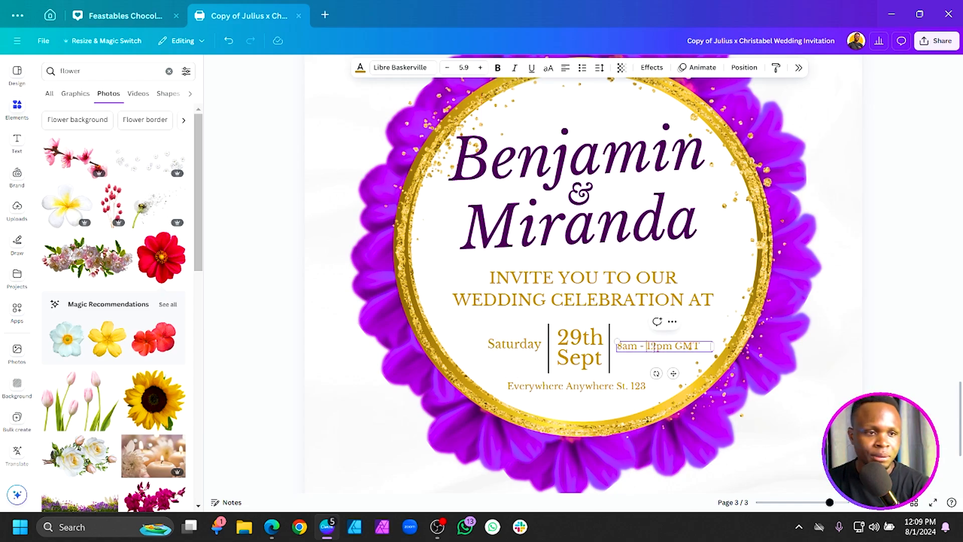
{"action": "left_click_drag", "start_coordinate": [677, 346], "coordinate": [657, 346]}
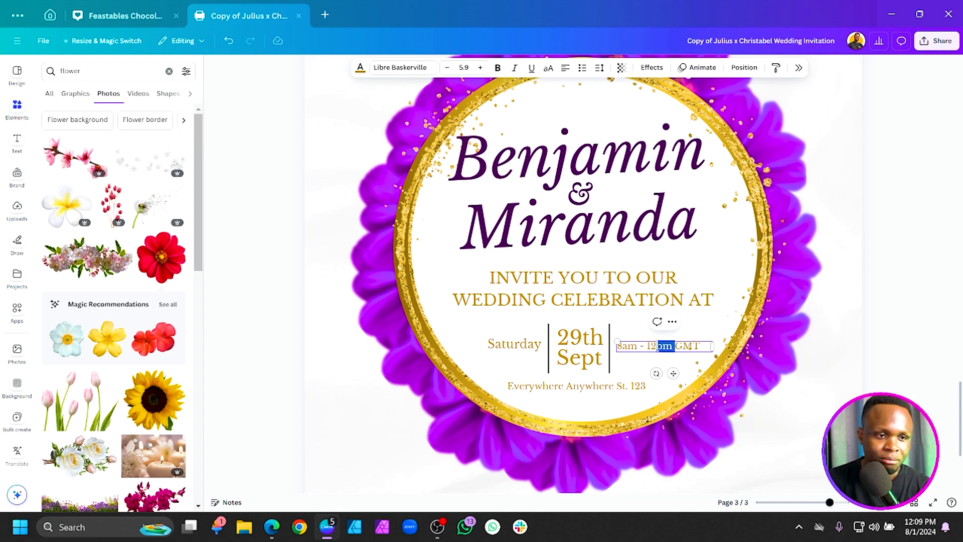
{"action": "key", "text": "BackSpace"}
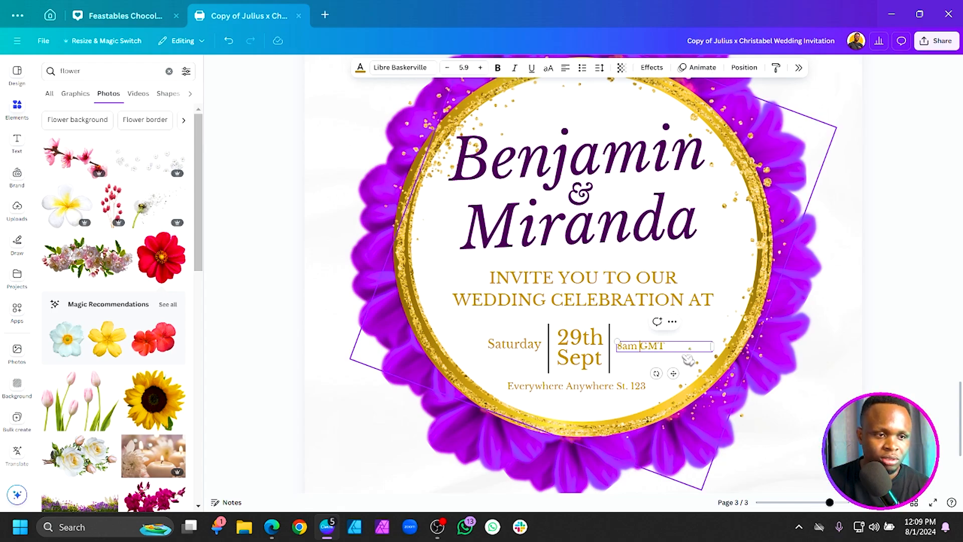
- Apply the style of "Saturday" to the time text, left-align it, and level it with "Saturday" beside the second vertical line
{"action": "right_click", "coordinate": [525, 345]}
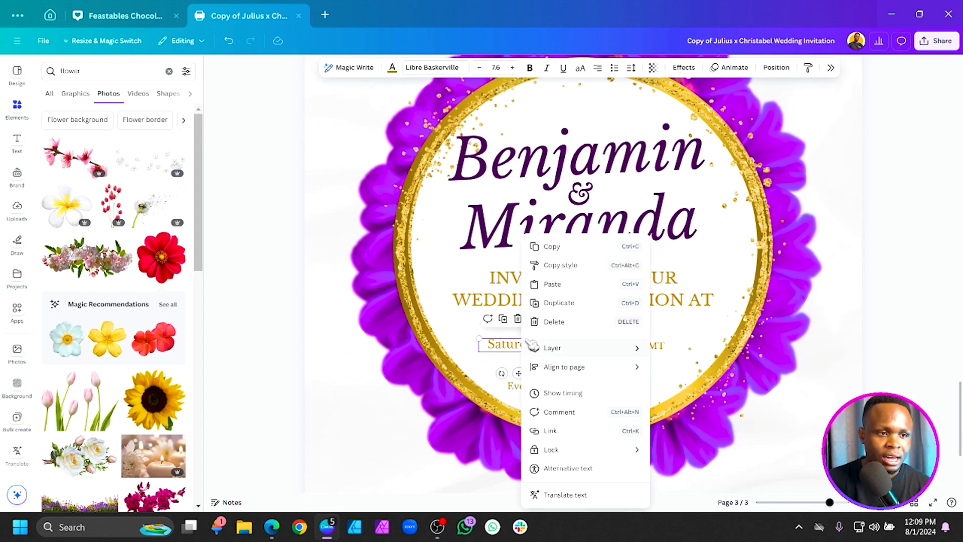
{"action": "left_click", "coordinate": [560, 265]}
{"action": "left_click", "coordinate": [643, 351]}
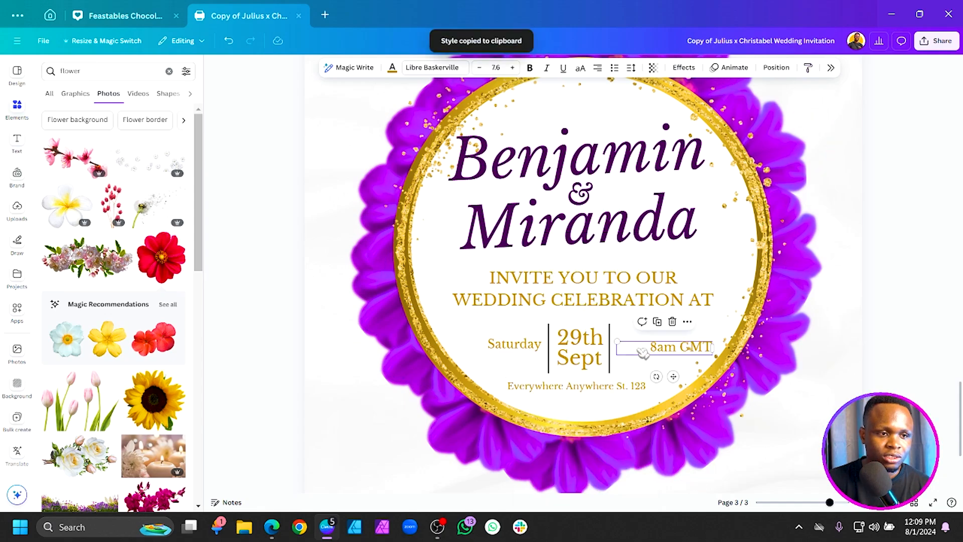
{"action": "left_click", "coordinate": [675, 355]}
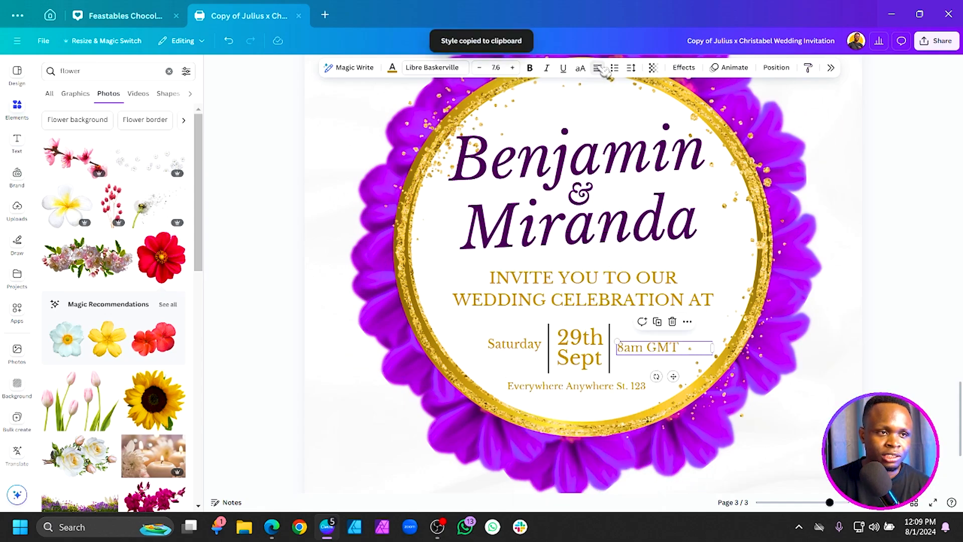
{"action": "left_click_drag", "start_coordinate": [674, 376], "coordinate": [670, 371]}
- Apply the style of "Saturday" to the address below the date, centre-align its text and move it up slightly
{"action": "left_click_drag", "start_coordinate": [573, 388], "coordinate": [573, 387]}
{"action": "left_click", "coordinate": [509, 345]}
{"action": "right_click", "coordinate": [506, 347]}
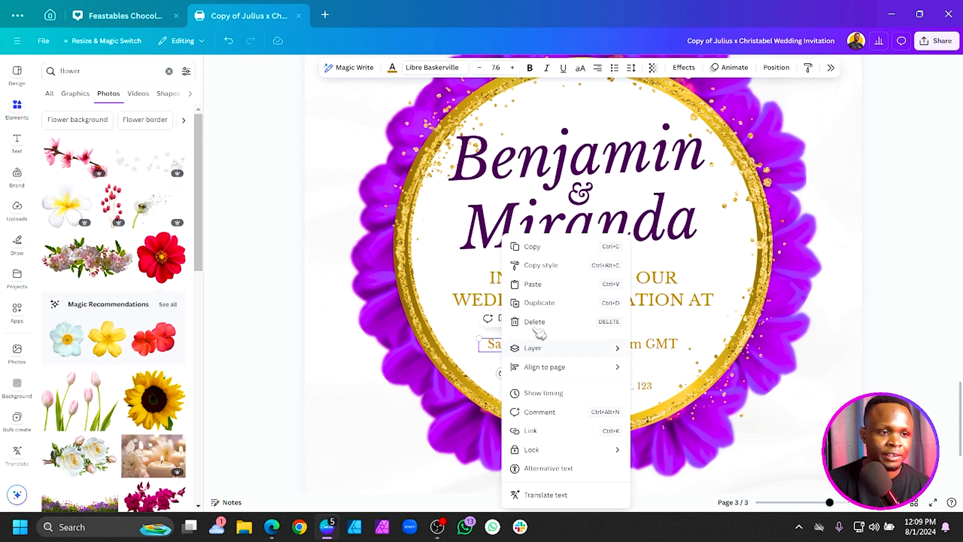
{"action": "left_click", "coordinate": [544, 265]}
{"action": "left_click", "coordinate": [577, 385]}
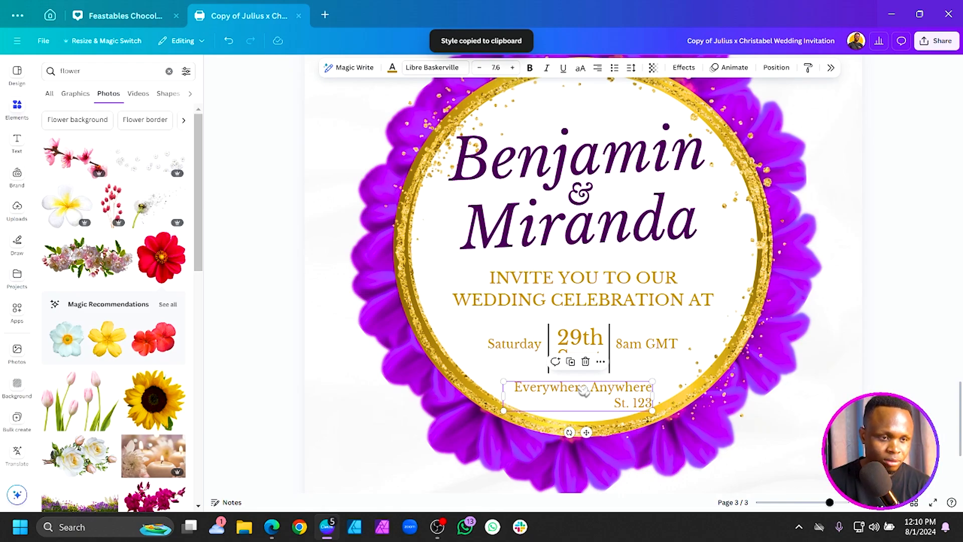
{"action": "key", "text": "ctrl+shift+c"}
{"action": "left_click_drag", "start_coordinate": [584, 403], "coordinate": [585, 396]}
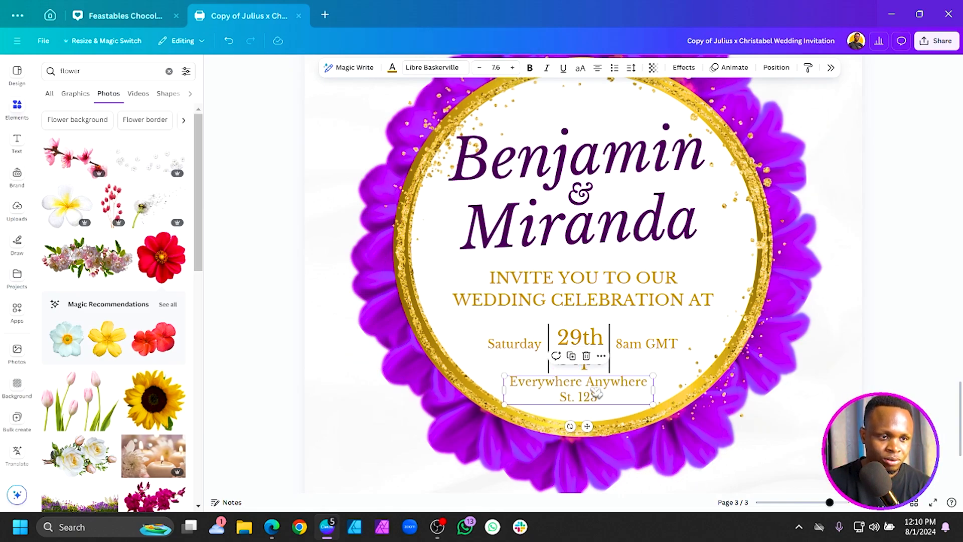
- Move the day, date, time, address and both vertical lines together slightly upward inside the gold ring
{"action": "left_click", "coordinate": [522, 348], "text": "shift"}
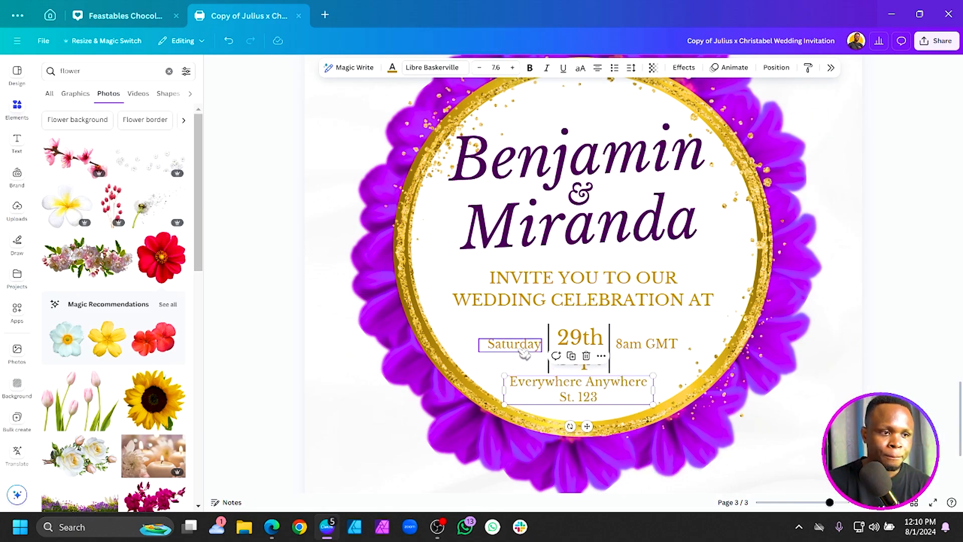
{"action": "left_click", "coordinate": [566, 349], "text": "shift"}
{"action": "left_click", "coordinate": [625, 346], "text": "shift"}
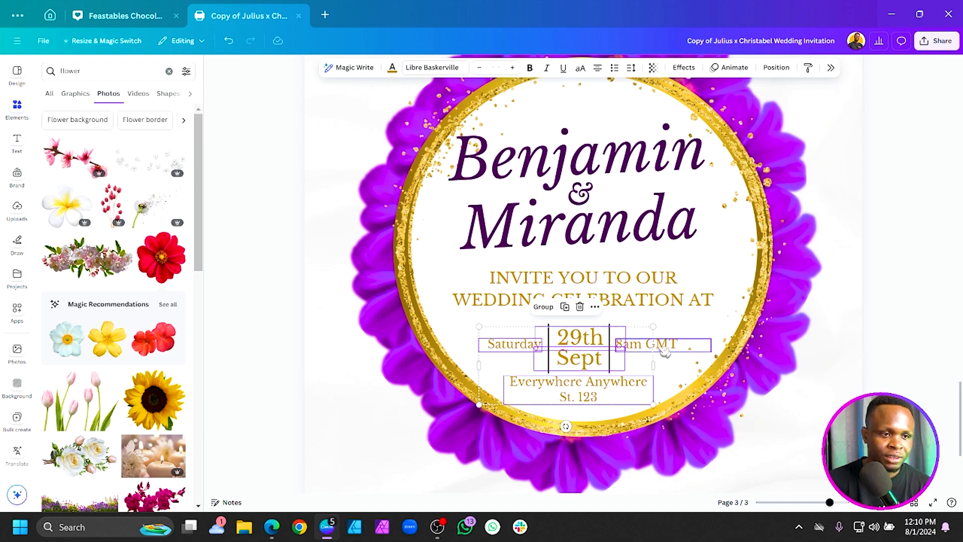
{"action": "left_click", "coordinate": [609, 371], "text": "shift"}
{"action": "mouse_move", "coordinate": [570, 365]}
{"action": "left_mouse_down"}
{"action": "mouse_move", "coordinate": [563, 356]}
{"action": "mouse_move", "coordinate": [570, 363]}
{"action": "left_mouse_up"}
- Centre the "Sept" and "29th" texts horizontally on the page
{"action": "left_click", "coordinate": [570, 362]}
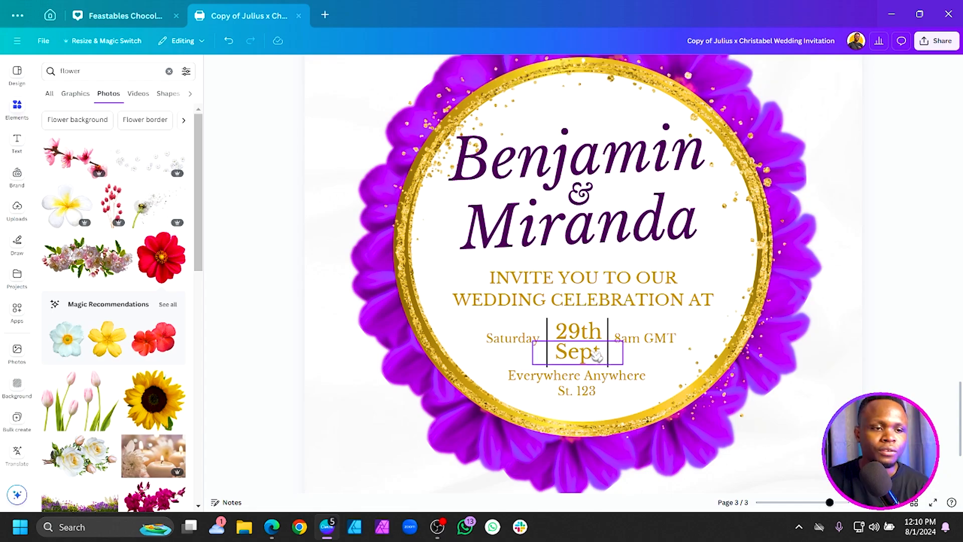
{"action": "left_click", "coordinate": [785, 69]}
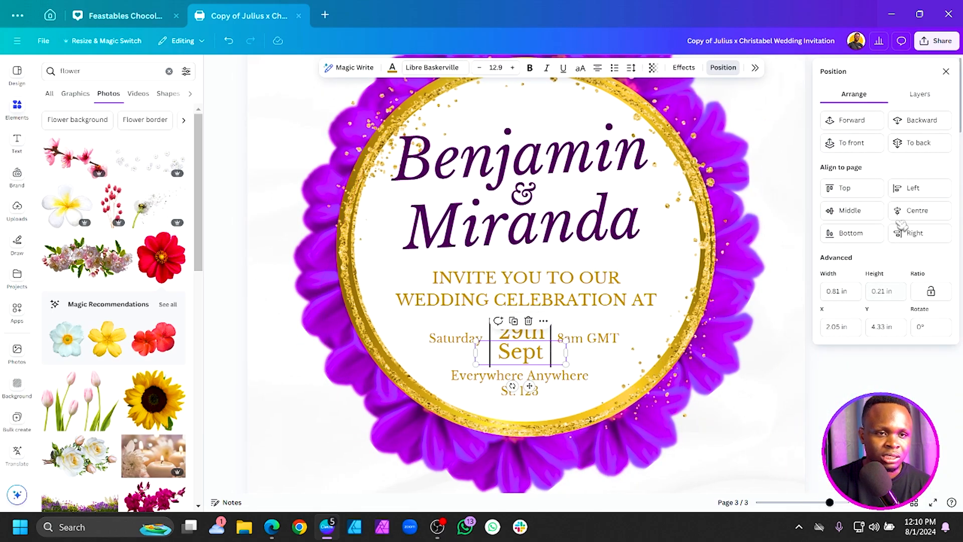
{"action": "left_click", "coordinate": [917, 210]}
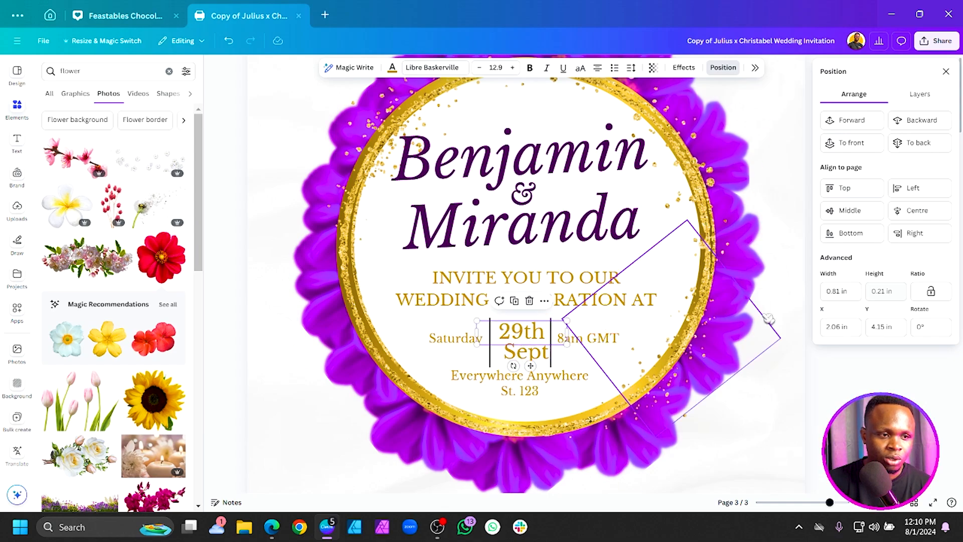
{"action": "left_click", "coordinate": [914, 212]}
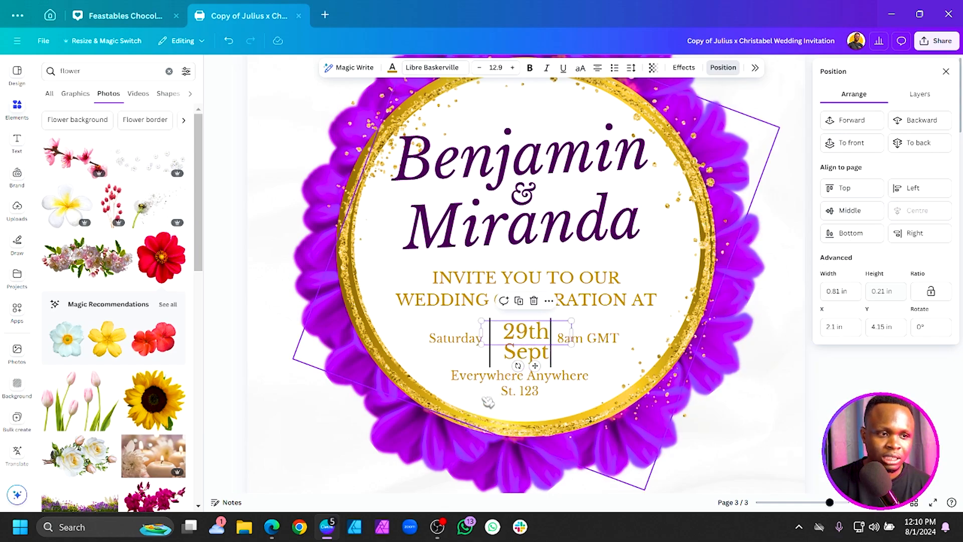
- Shift both vertical lines, "Saturday" and the time text rightward to sit evenly around the date, and centre the address on the page
{"action": "left_click", "coordinate": [494, 363]}
{"action": "left_click", "coordinate": [551, 367], "text": "shift"}
{"action": "left_click", "coordinate": [455, 338], "text": "shift"}
{"action": "left_click", "coordinate": [582, 341], "text": "shift"}
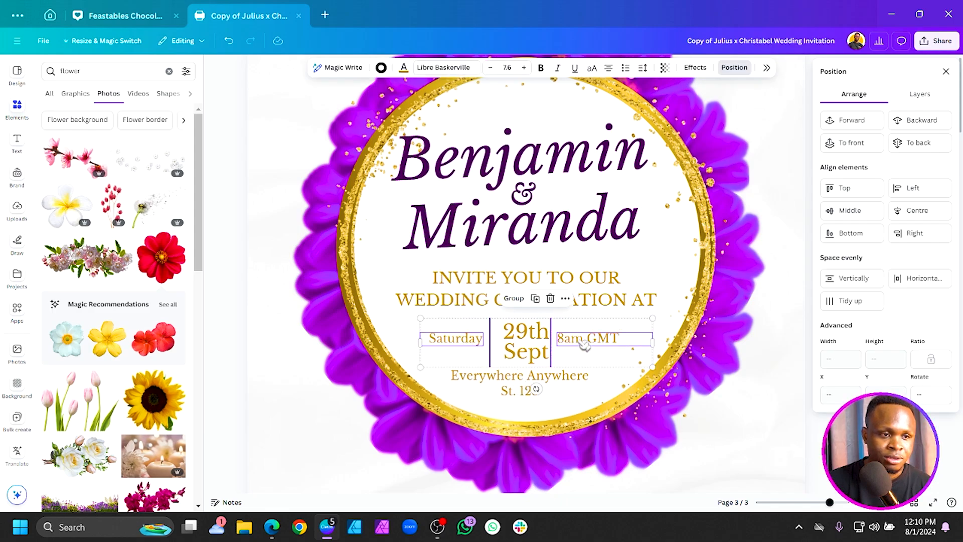
{"action": "left_click_drag", "start_coordinate": [584, 343], "coordinate": [588, 341]}
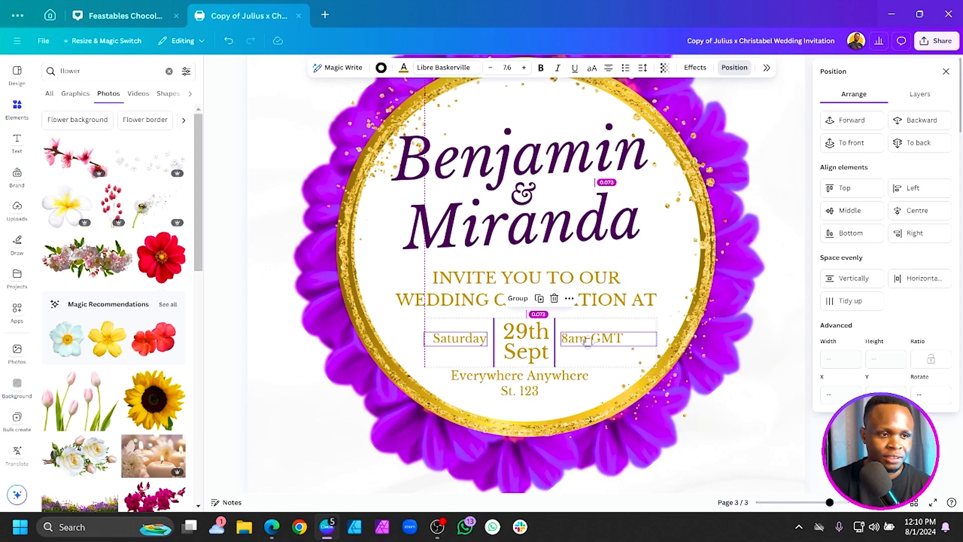
{"action": "scroll", "coordinate": [588, 342], "scroll_direction": "up", "scroll_amount": 3}
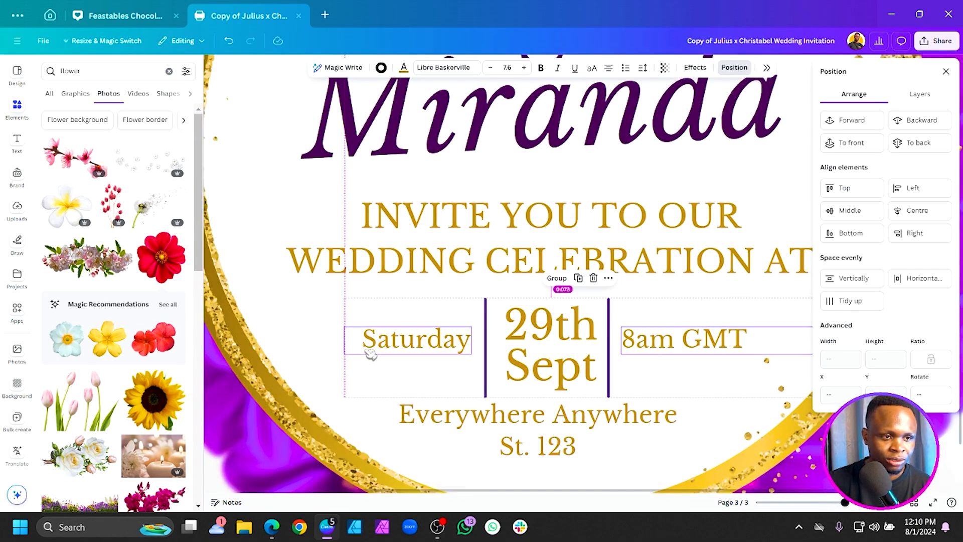
{"action": "key", "text": "Right"}
{"action": "left_click_drag", "start_coordinate": [368, 348], "coordinate": [369, 350]}
{"action": "left_click", "coordinate": [502, 431]}
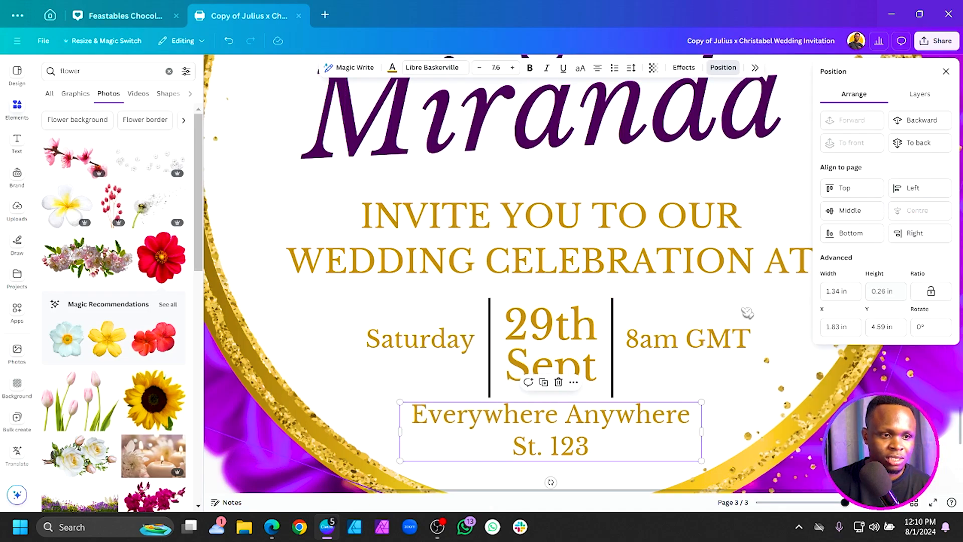
- Duplicate the upper name text above the flower frame and replace the copy with "Save the date"
{"action": "scroll", "coordinate": [755, 313], "scroll_direction": "down", "scroll_amount": 5}
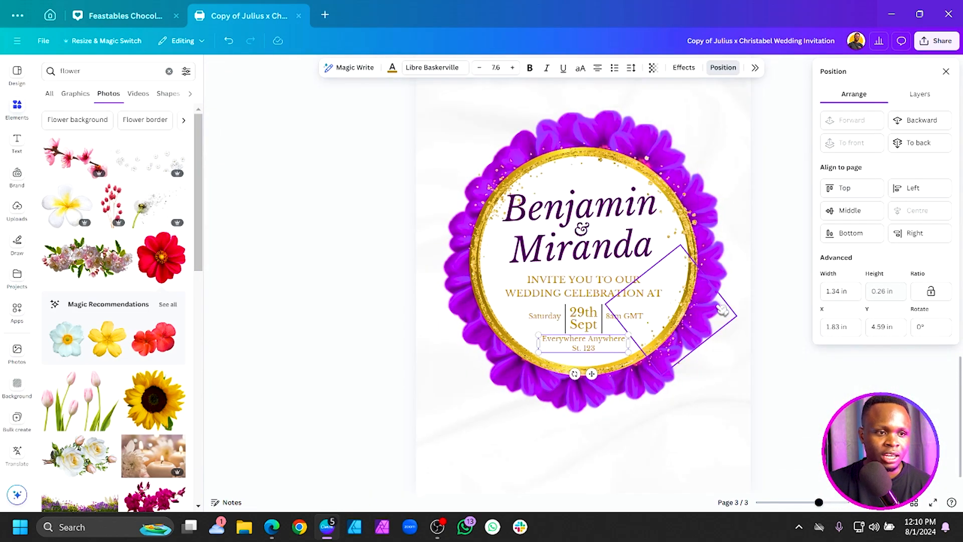
{"action": "scroll", "coordinate": [763, 377], "scroll_direction": "up", "scroll_amount": 3}
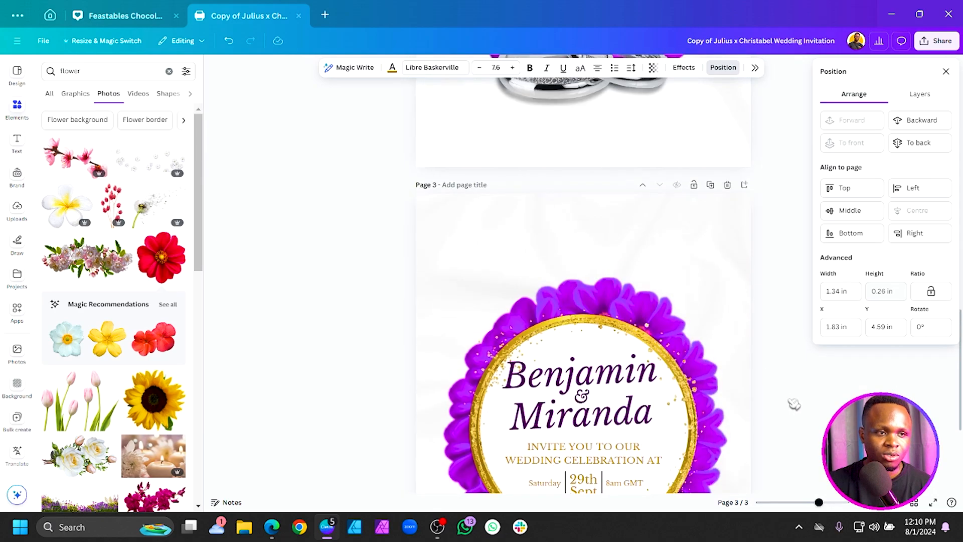
{"action": "left_click", "coordinate": [609, 384]}
{"action": "left_click_drag", "start_coordinate": [609, 384], "coordinate": [608, 250]}
{"action": "double_click", "coordinate": [608, 250]}
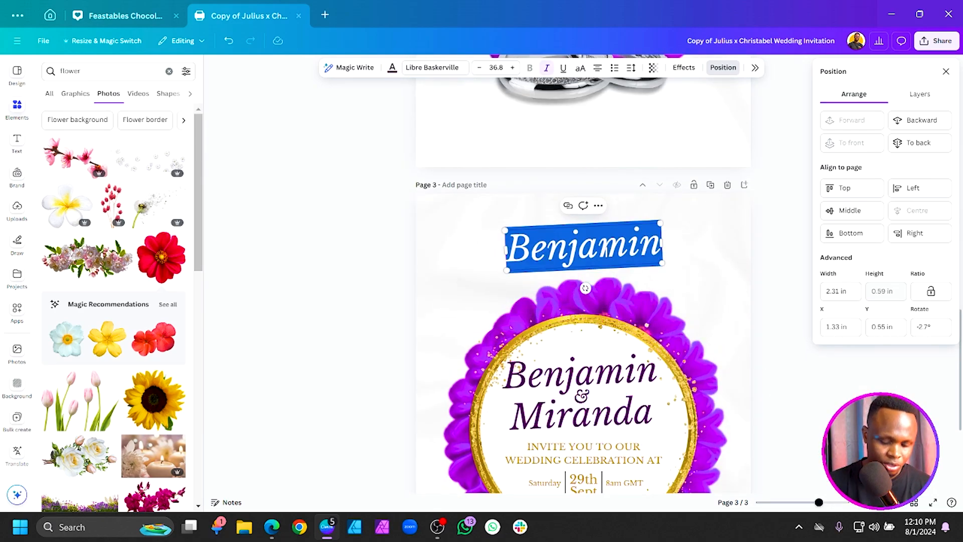
{"action": "type", "text": "Save the d"}
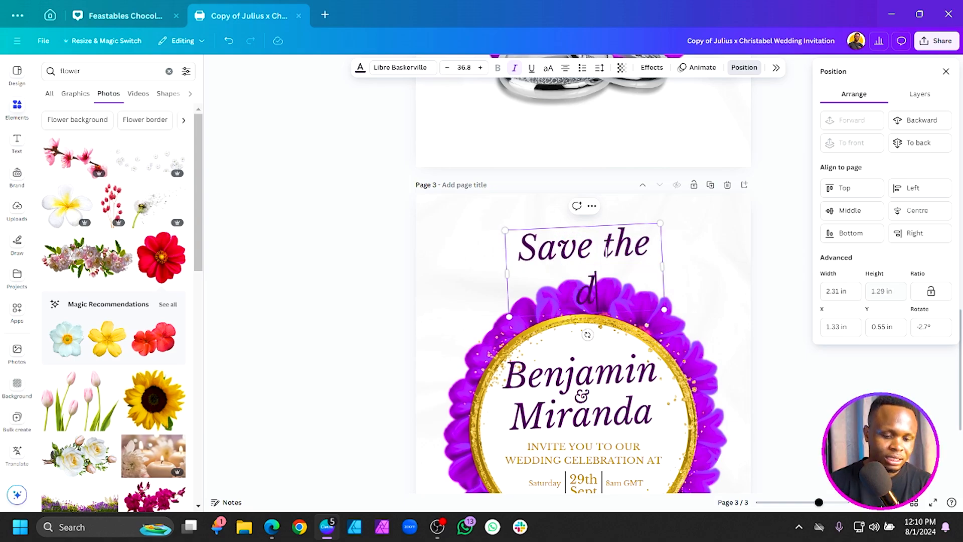
{"action": "type", "text": "ate"}
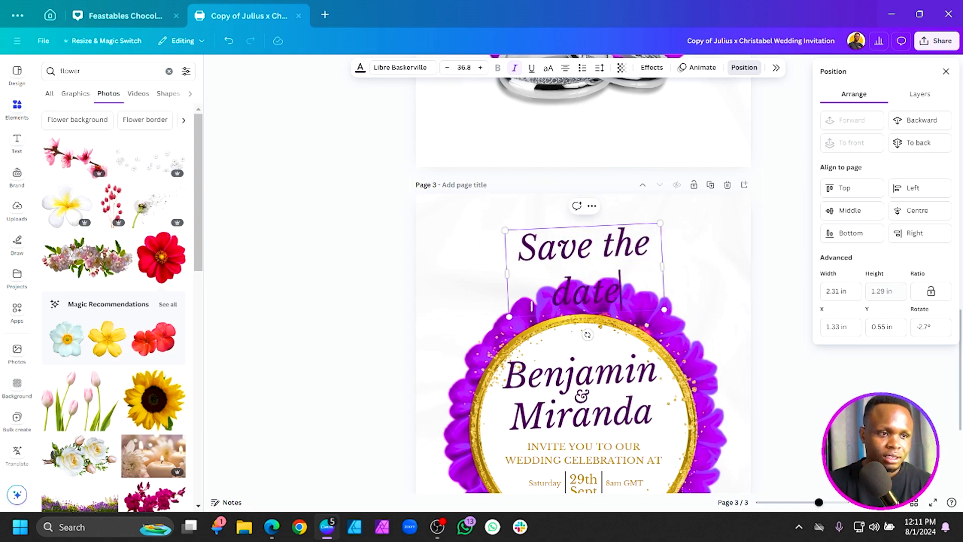
- Reduce "Save the date" to font size 27.5, set its font to Playwrite US Trad, and widen it to fit one line
{"action": "left_click_drag", "start_coordinate": [501, 274], "coordinate": [470, 277]}
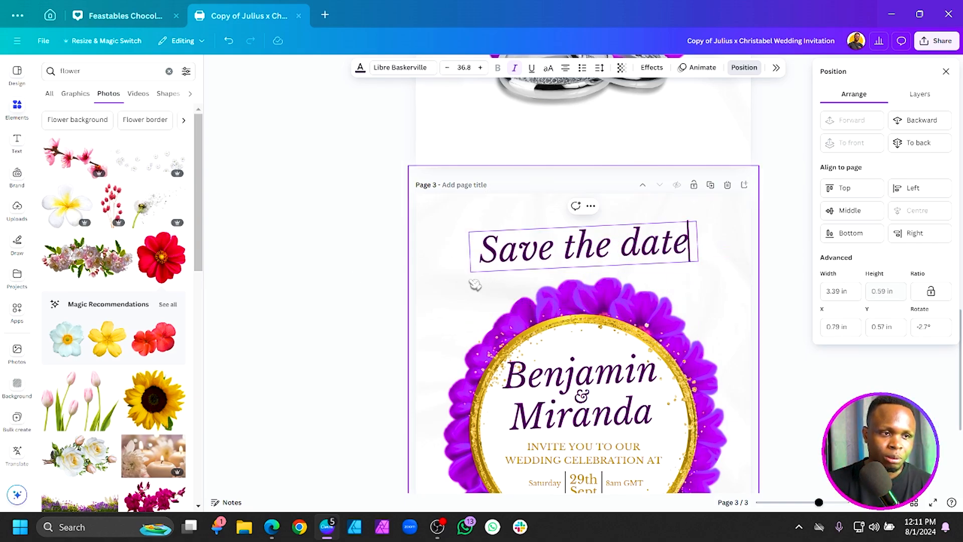
{"action": "left_click_drag", "start_coordinate": [469, 233], "coordinate": [494, 233]}
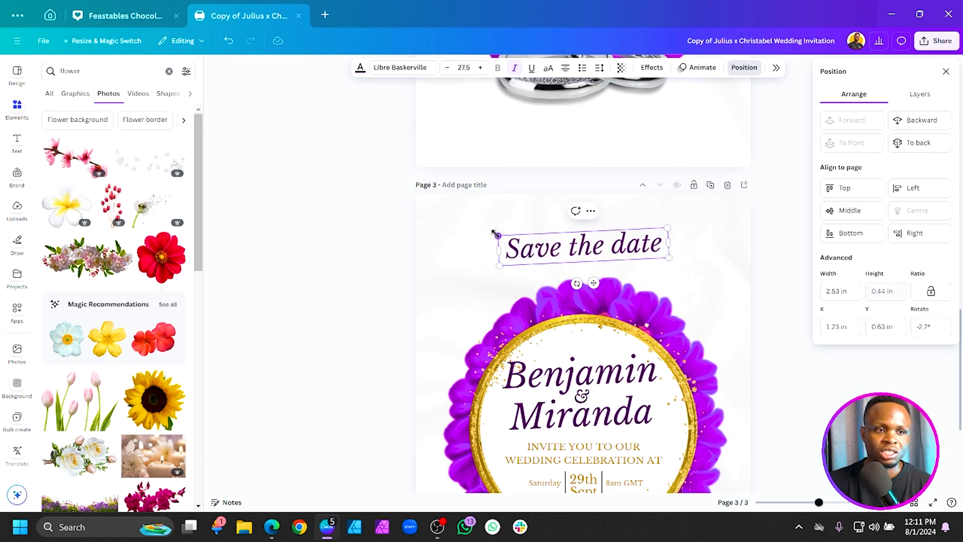
{"action": "left_click", "coordinate": [431, 67]}
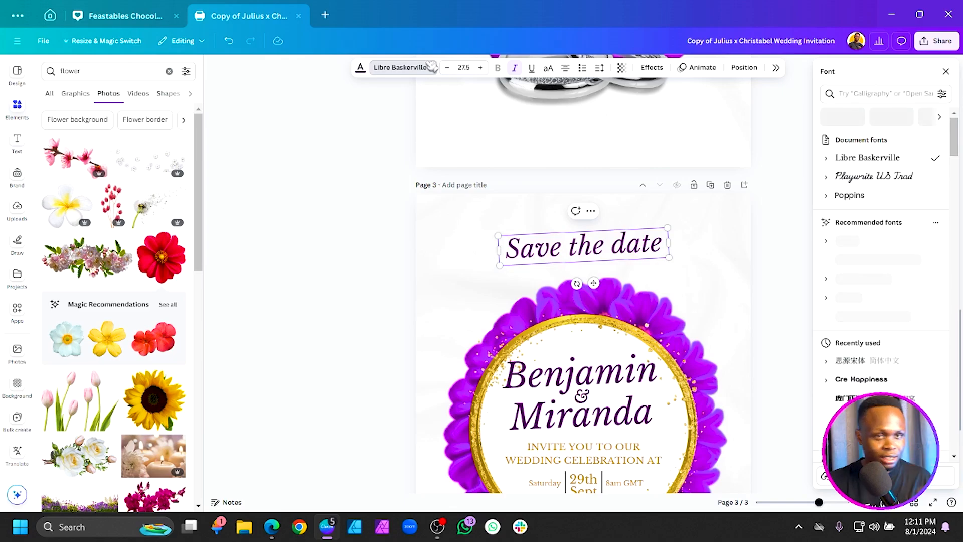
{"action": "left_click", "coordinate": [898, 176]}
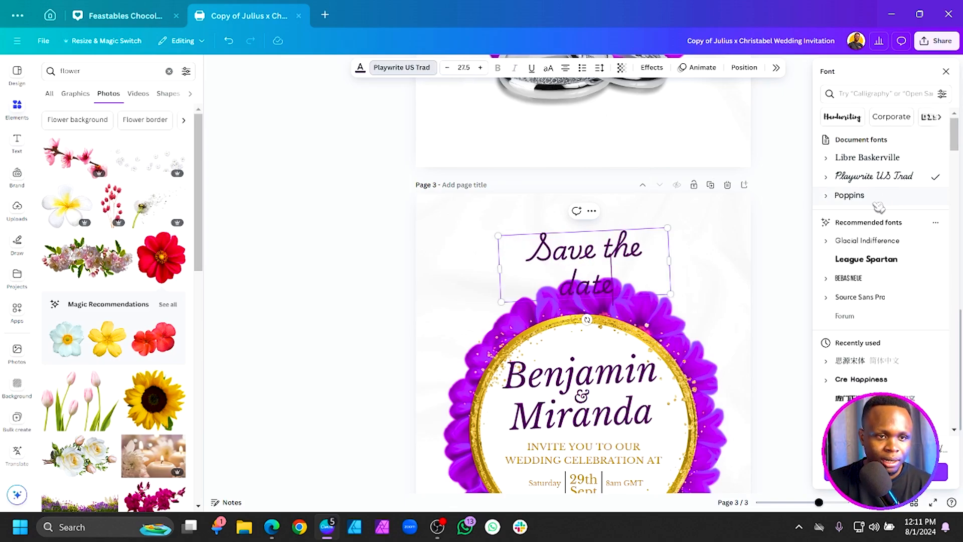
{"action": "left_click_drag", "start_coordinate": [498, 269], "coordinate": [488, 270]}
- Search the fonts for "script" and apply the second matching font to the "Save the date" heading
{"action": "left_click", "coordinate": [895, 91]}
{"action": "type", "text": "script"}
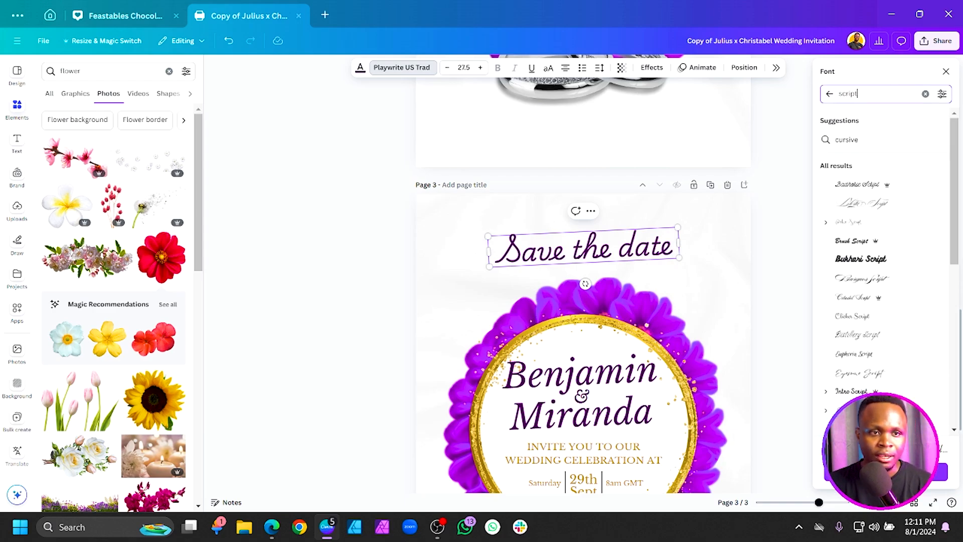
{"action": "left_click", "coordinate": [899, 211]}
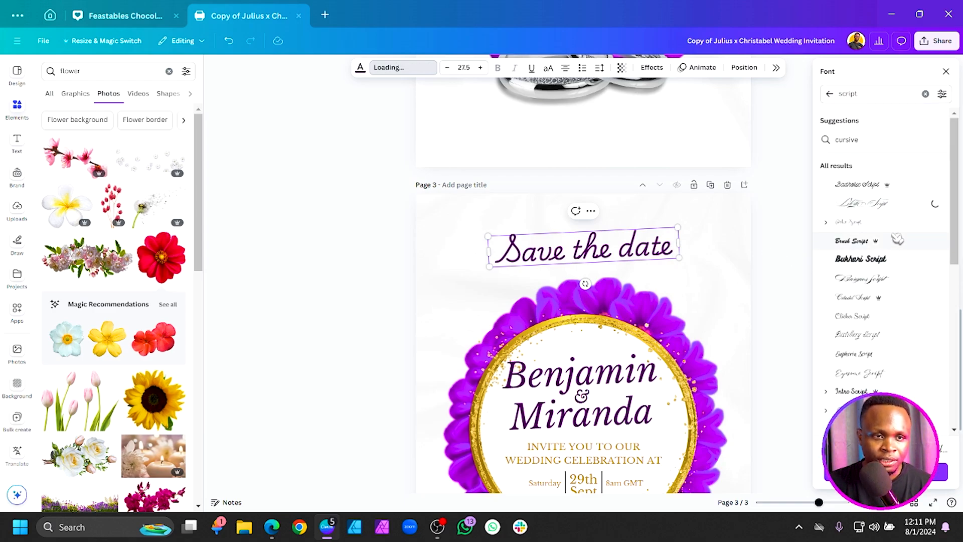
- Apply the Eyesome Script font to the "Save the date" heading and narrow its text box slightly
{"action": "left_click", "coordinate": [888, 301]}
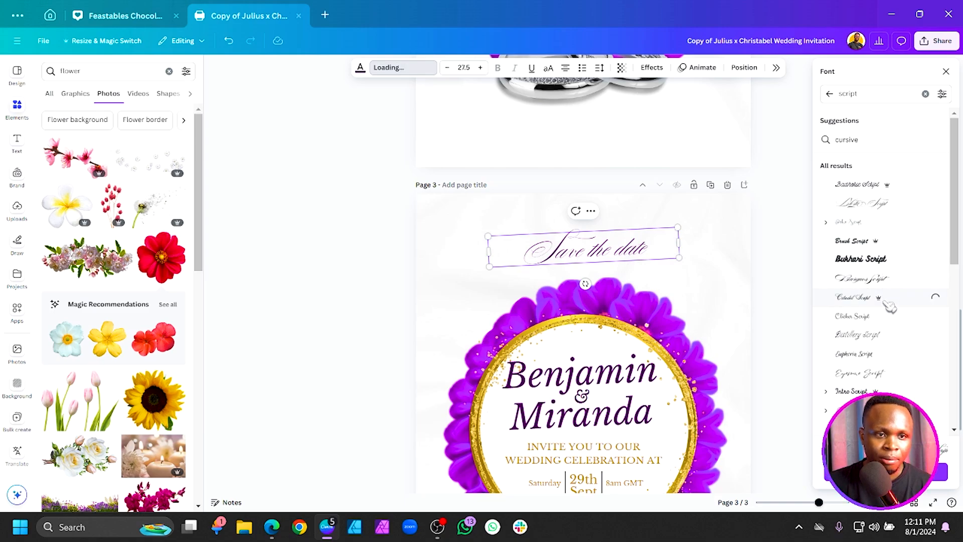
{"action": "left_click", "coordinate": [883, 355]}
{"action": "left_click", "coordinate": [868, 375]}
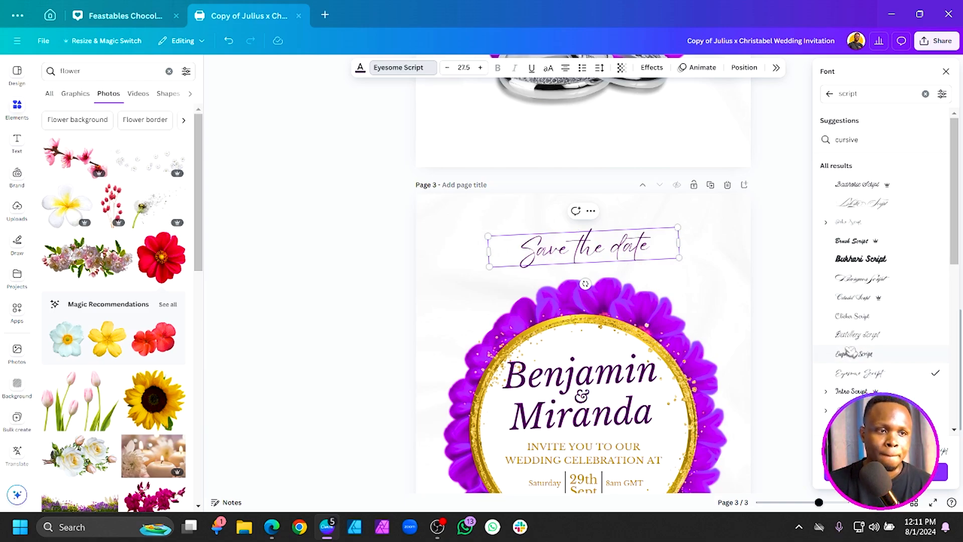
{"action": "left_click_drag", "start_coordinate": [679, 243], "coordinate": [671, 242]}
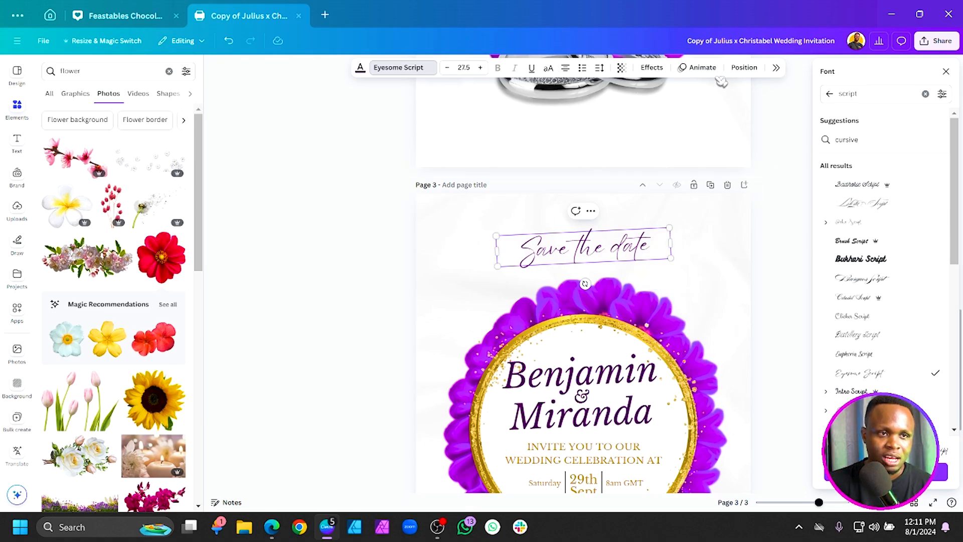
- Set the "Save the date" heading's rotation to 0° and restore the final "e" in its text
{"action": "left_click", "coordinate": [744, 68]}
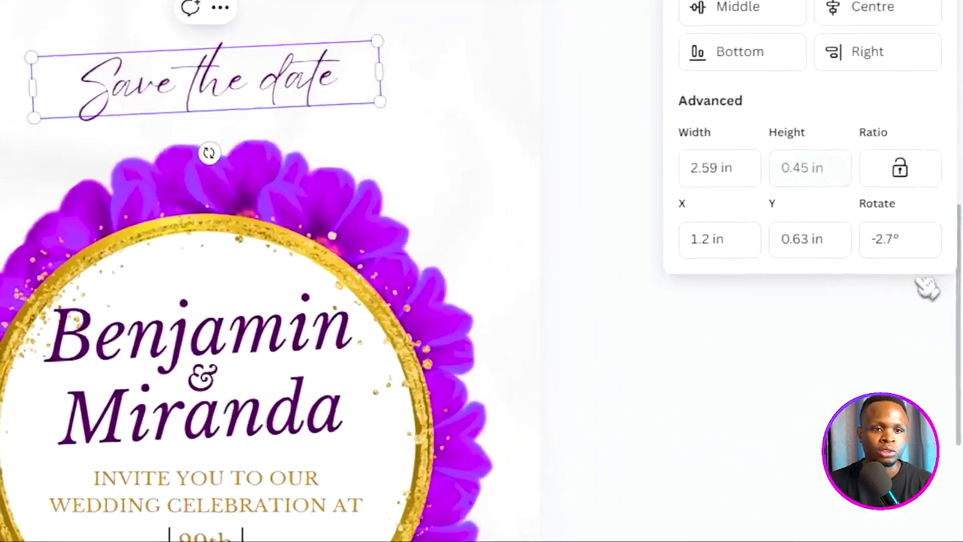
{"action": "left_click", "coordinate": [937, 327]}
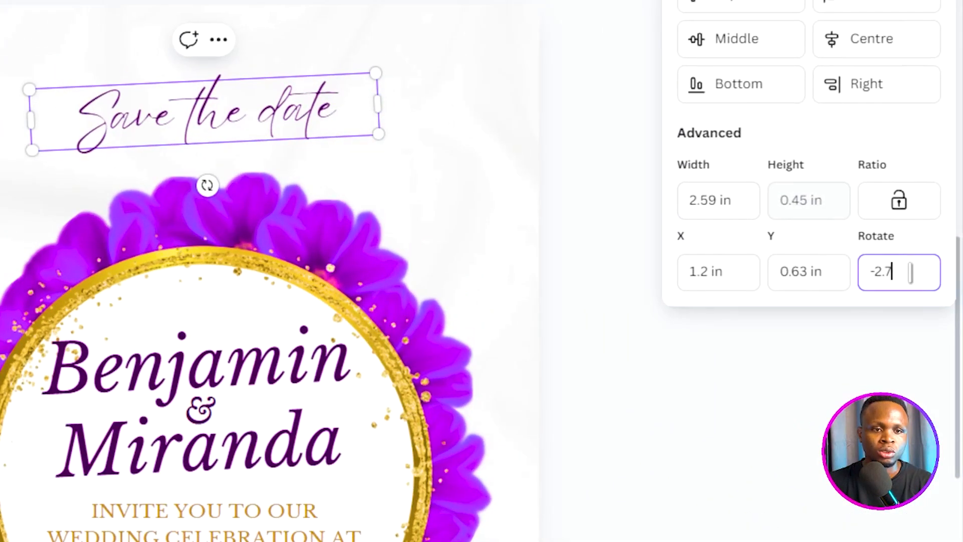
{"action": "key", "text": "BackSpace"}
{"action": "left_click_drag", "start_coordinate": [910, 273], "coordinate": [864, 278]}
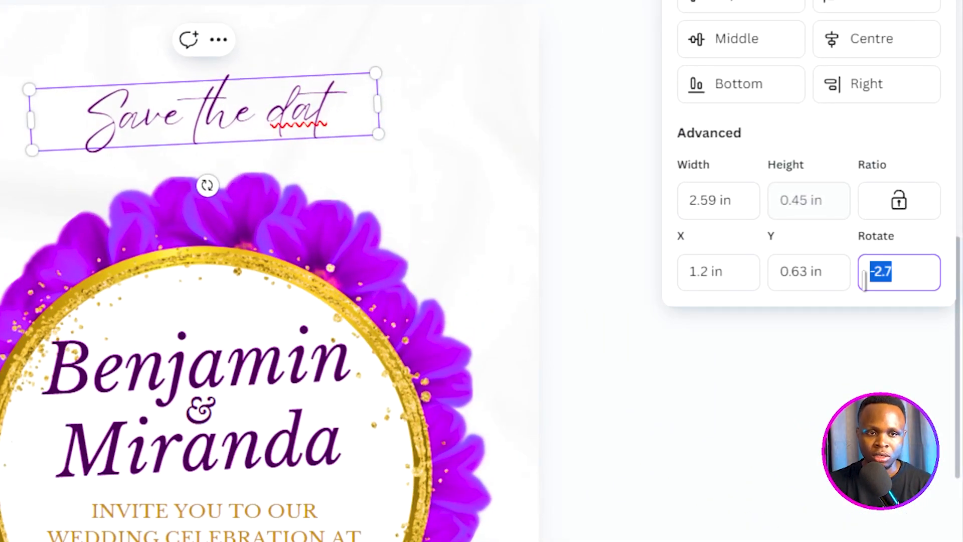
{"action": "type", "text": "0"}
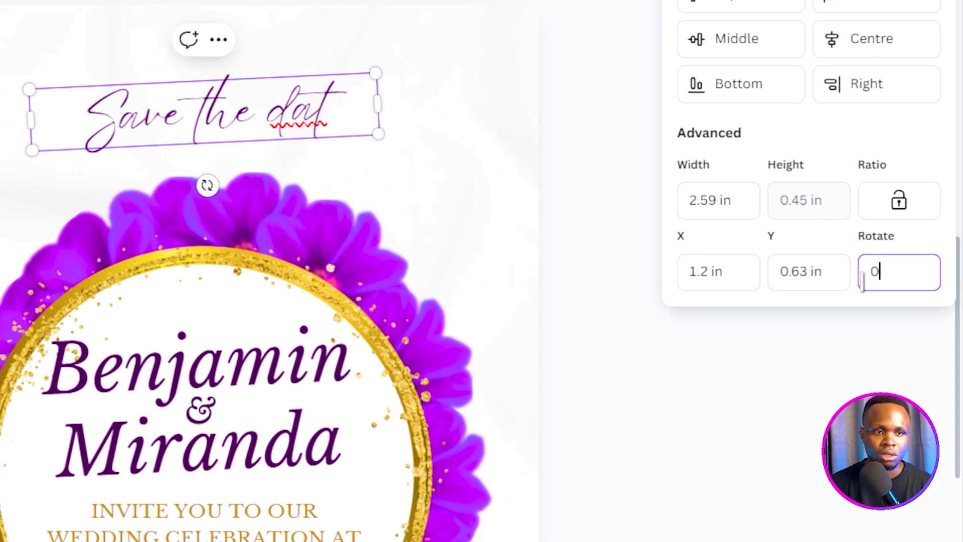
{"action": "key", "text": "Return"}
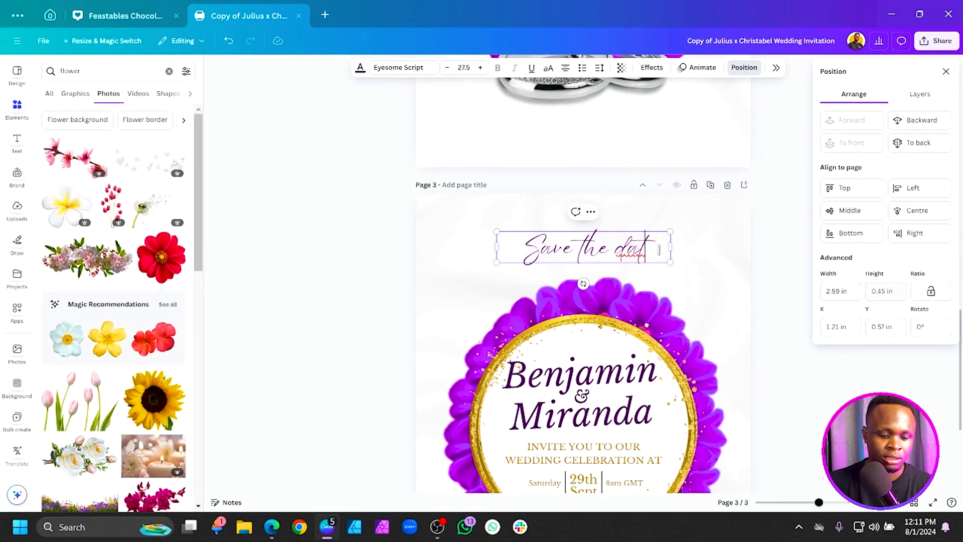
{"action": "type", "text": "e"}
{"action": "key", "text": "Escape"}
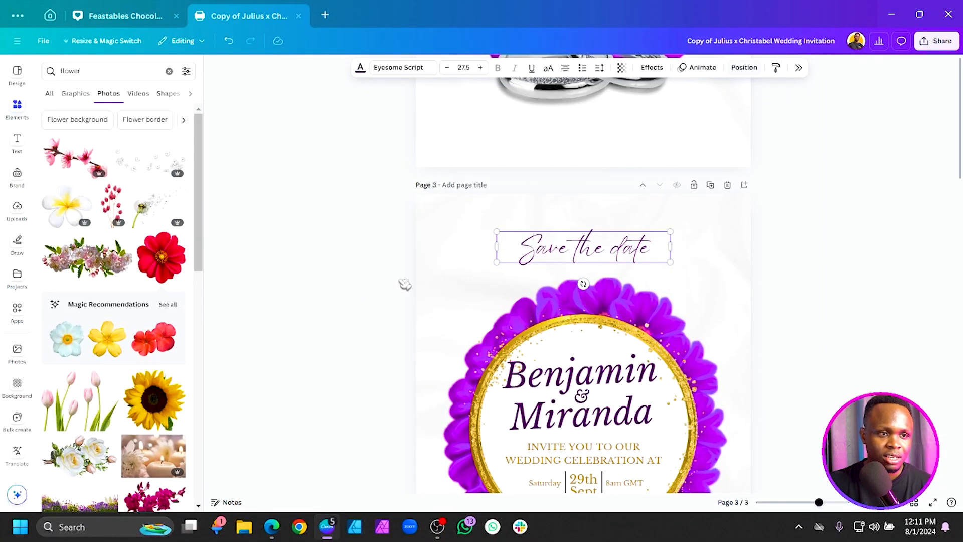
- Shift the flower frame, gold ring and all texts inside it slightly down the page together
{"action": "scroll", "coordinate": [538, 258], "scroll_direction": "down", "scroll_amount": 4}
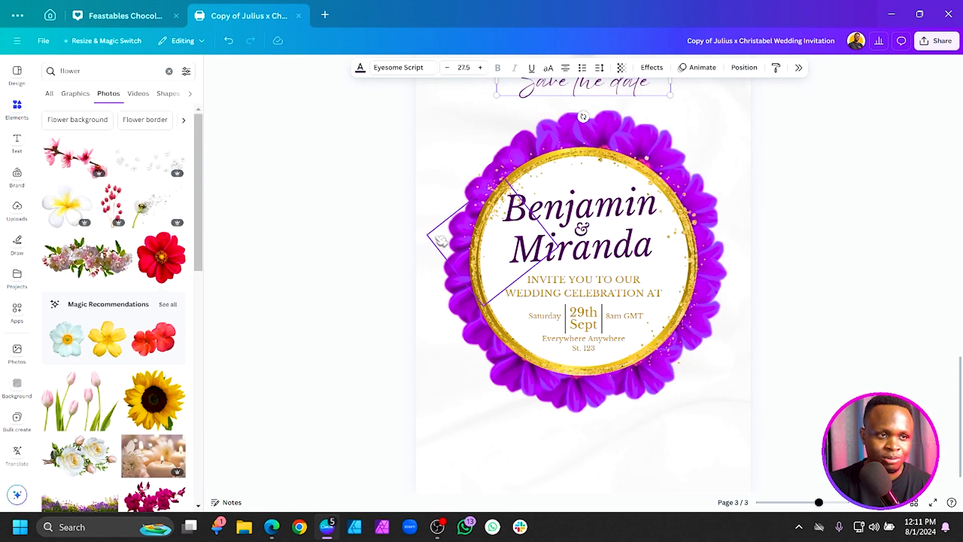
{"action": "left_click_drag", "start_coordinate": [343, 134], "coordinate": [846, 404]}
{"action": "left_click_drag", "start_coordinate": [622, 276], "coordinate": [622, 300]}
{"action": "scroll", "coordinate": [703, 241], "scroll_direction": "up", "scroll_amount": 2}
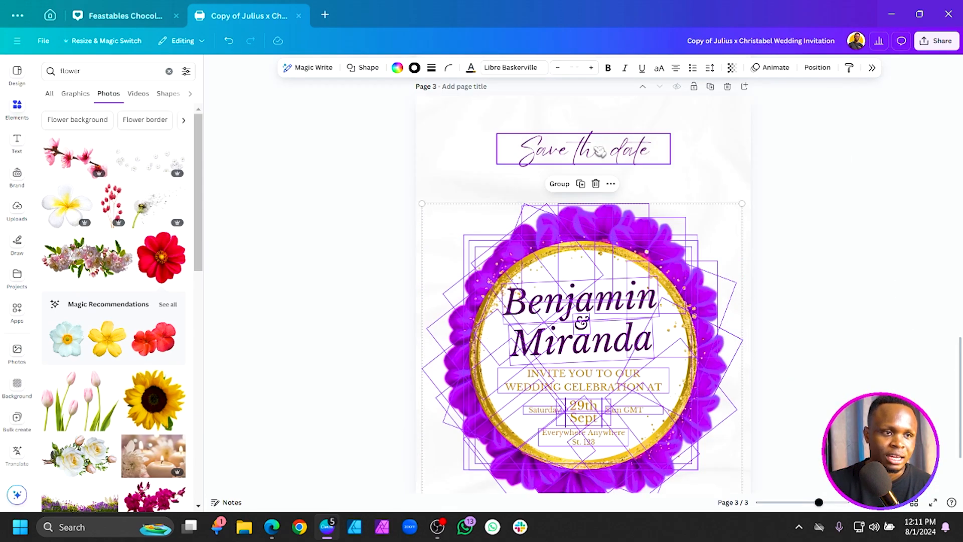
- Enlarge the "Save the date" heading to font size 34.3 and place it centred just above the flower frame
{"action": "left_click", "coordinate": [513, 160]}
{"action": "left_click_drag", "start_coordinate": [498, 149], "coordinate": [478, 146]}
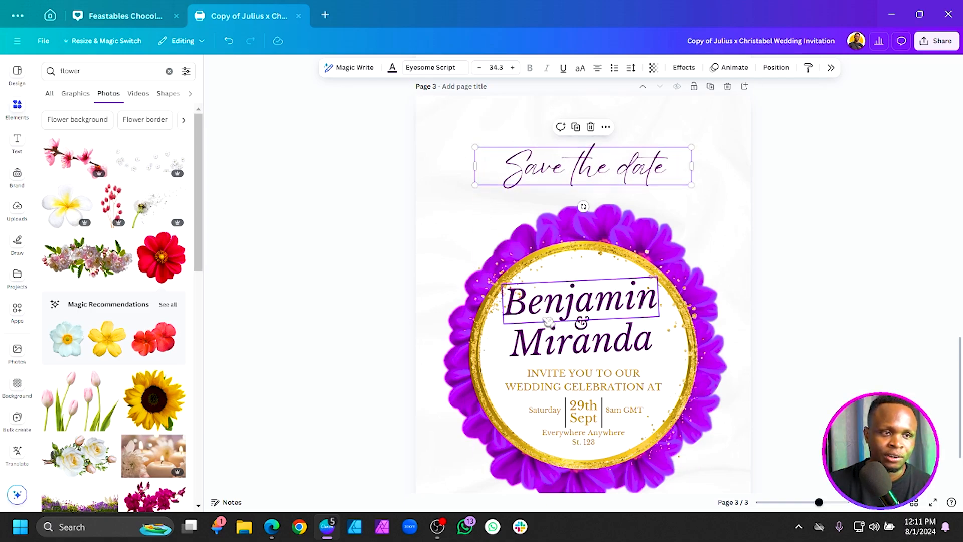
{"action": "scroll", "coordinate": [542, 251], "scroll_direction": "up", "scroll_amount": 2}
{"action": "scroll", "coordinate": [597, 346], "scroll_direction": "down", "scroll_amount": 2}
- Duplicate the invitation line beneath the "Save the date" heading and replace the copy's text with "Together with our familites"
{"action": "left_click_drag", "start_coordinate": [603, 358], "coordinate": [595, 172]}
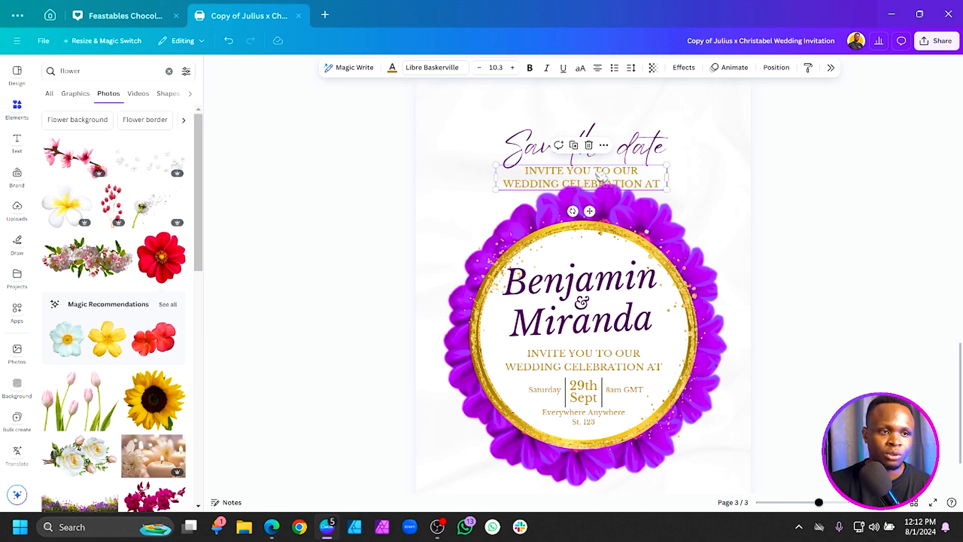
{"action": "double_click", "coordinate": [595, 171]}
{"action": "type", "text": "Tog"}
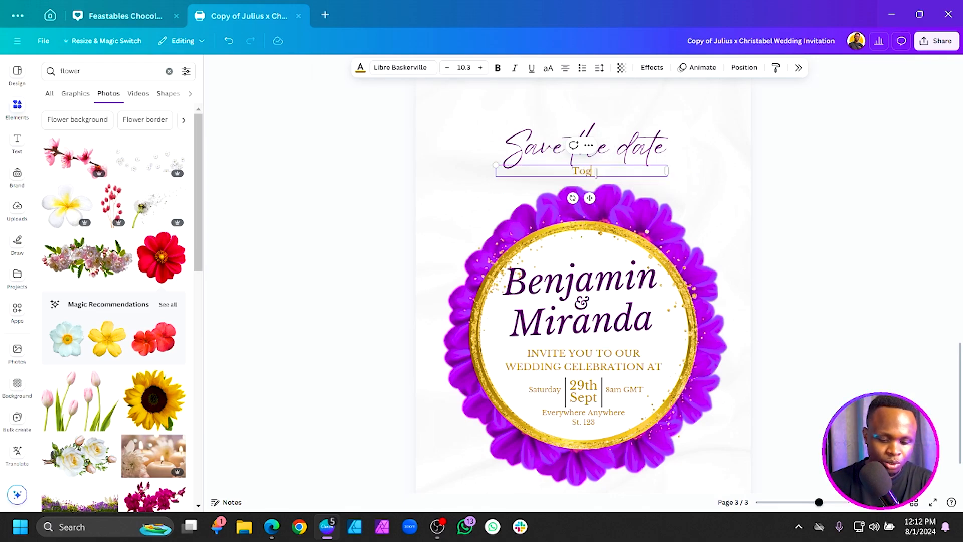
{"action": "type", "text": "ether with our f"}
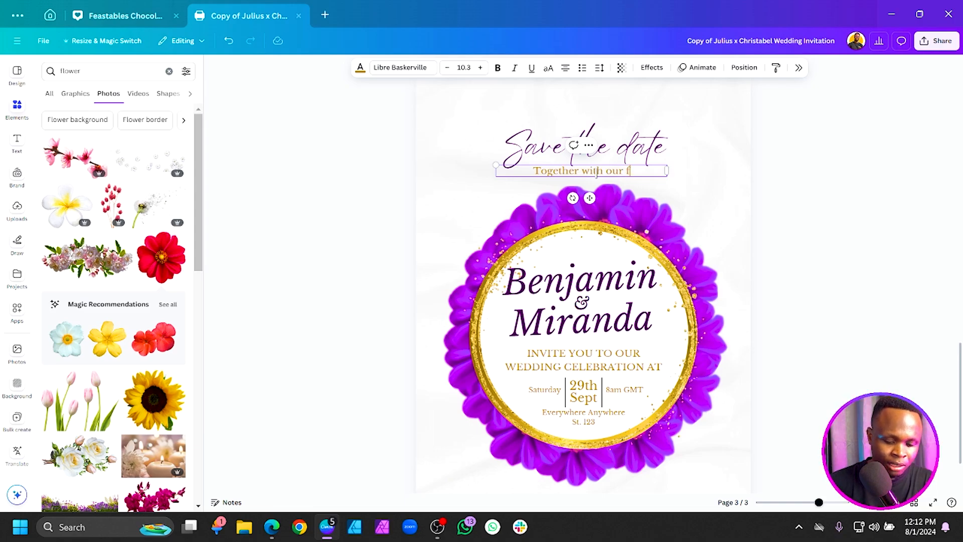
{"action": "type", "text": "amilites"}
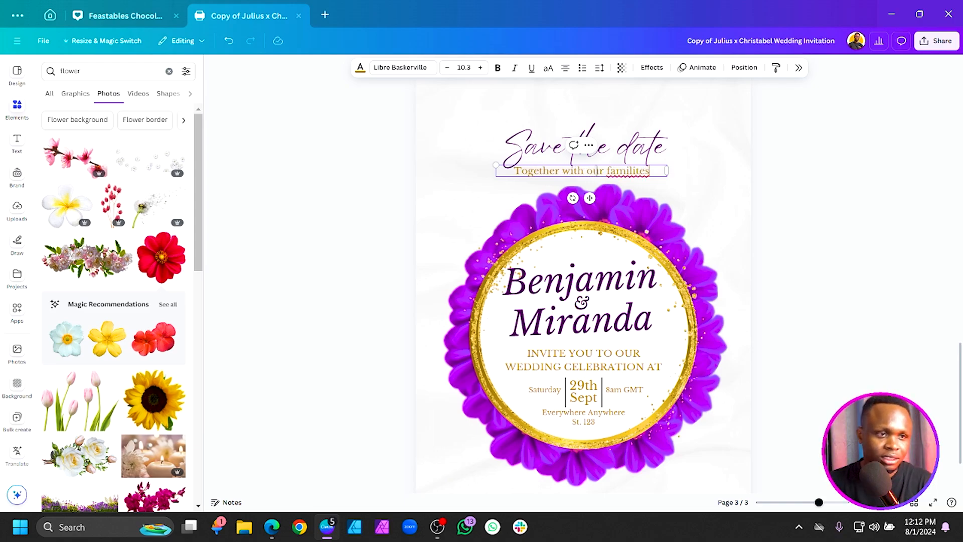
- Nudge the "Save the date" heading slightly upward to clear the families line beneath it
{"action": "left_click_drag", "start_coordinate": [528, 133], "coordinate": [527, 132]}
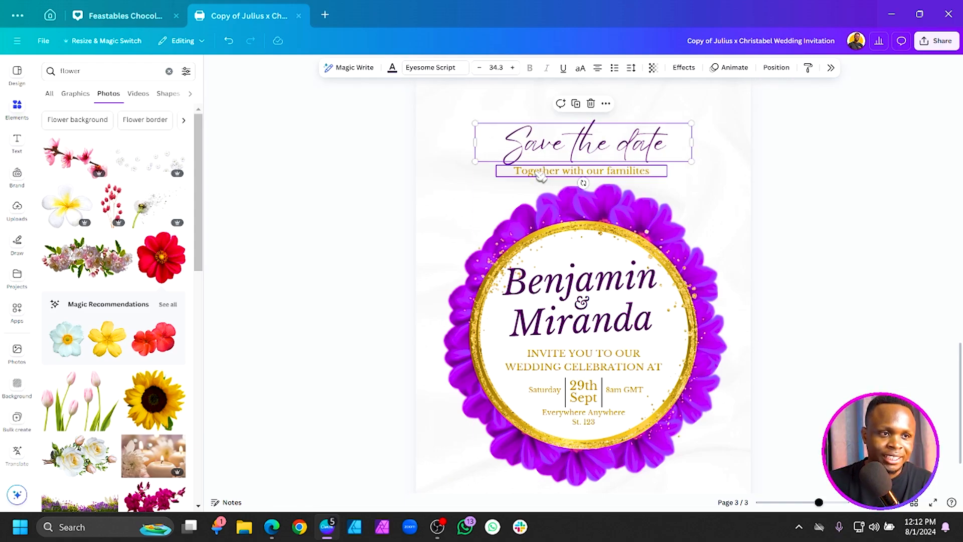
{"action": "left_click", "coordinate": [540, 173]}
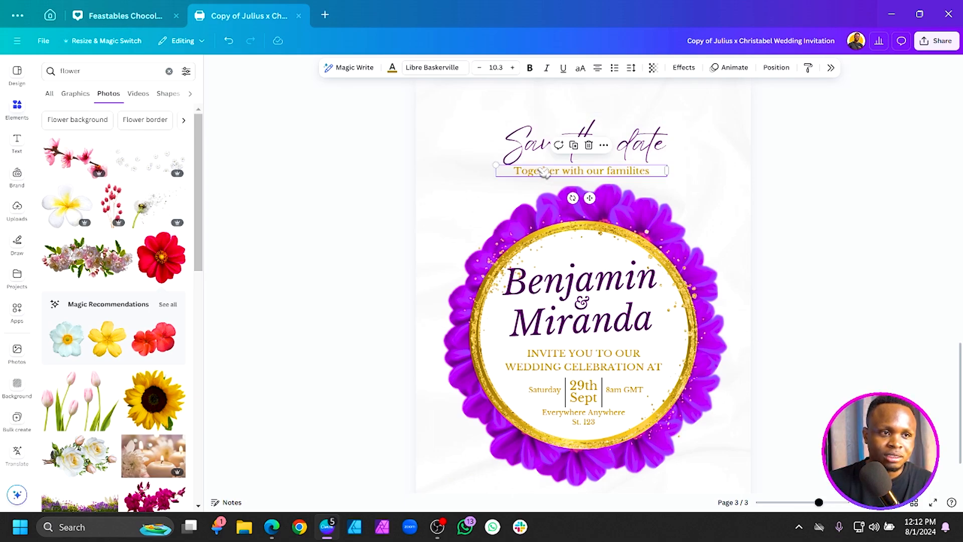
{"action": "left_click", "coordinate": [541, 171]}
{"action": "scroll", "coordinate": [499, 196], "scroll_direction": "down", "scroll_amount": 2}
{"action": "left_click", "coordinate": [355, 310]}
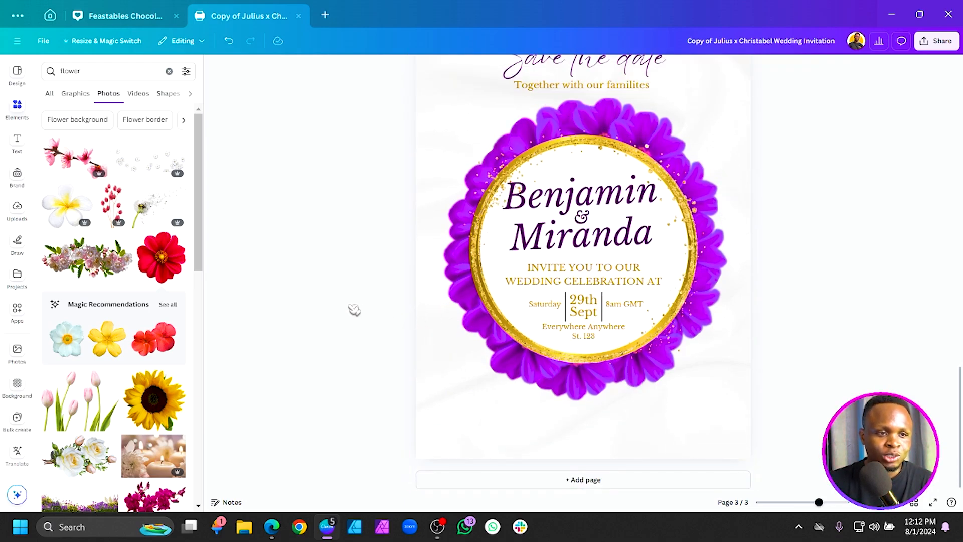
{"action": "scroll", "coordinate": [355, 309], "scroll_direction": "up", "scroll_amount": 7}
{"action": "scroll", "coordinate": [354, 311], "scroll_direction": "down", "scroll_amount": 7}
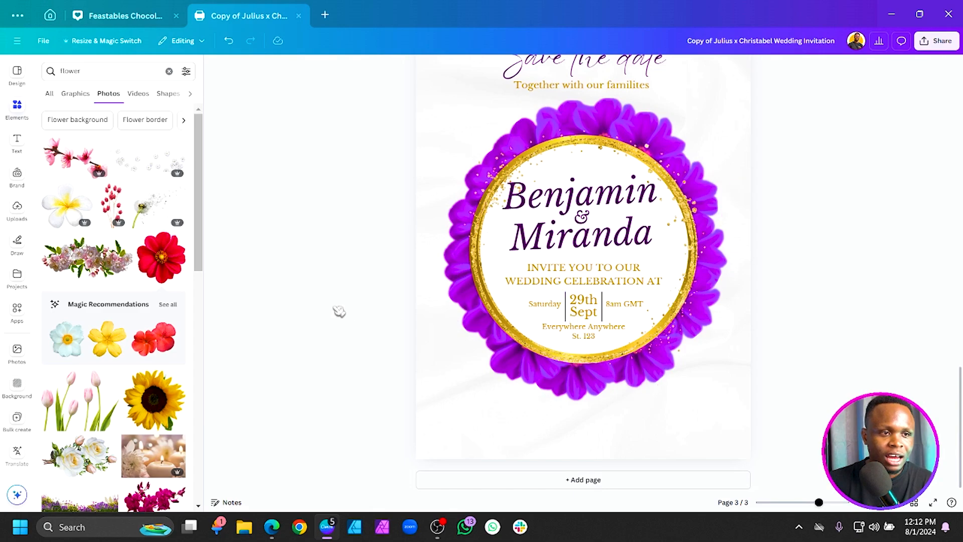
- Search the photos for "ring", add the silver wedding rings, and enlarge them across the bottom of the flower frame
{"action": "left_click", "coordinate": [104, 78]}
{"action": "type", "text": "ring"}
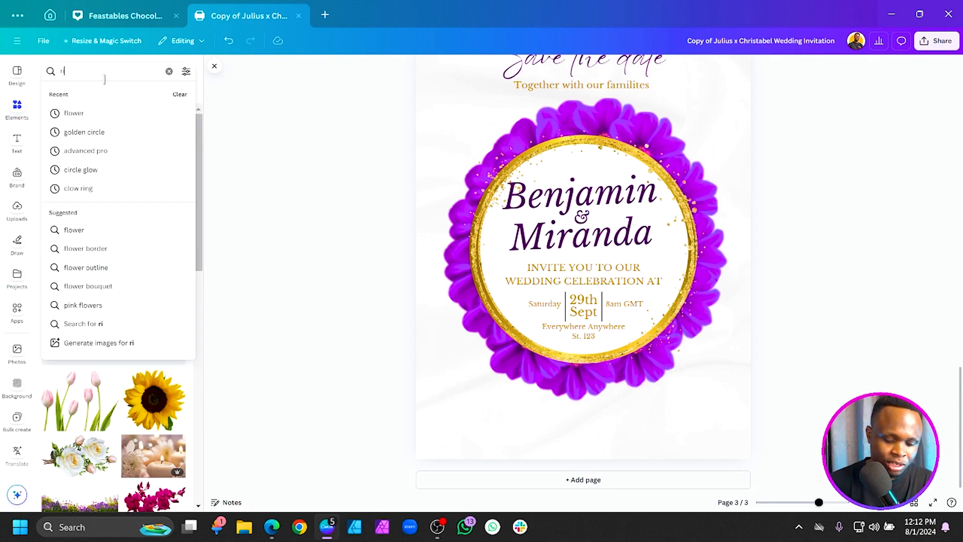
{"action": "key", "text": "Return"}
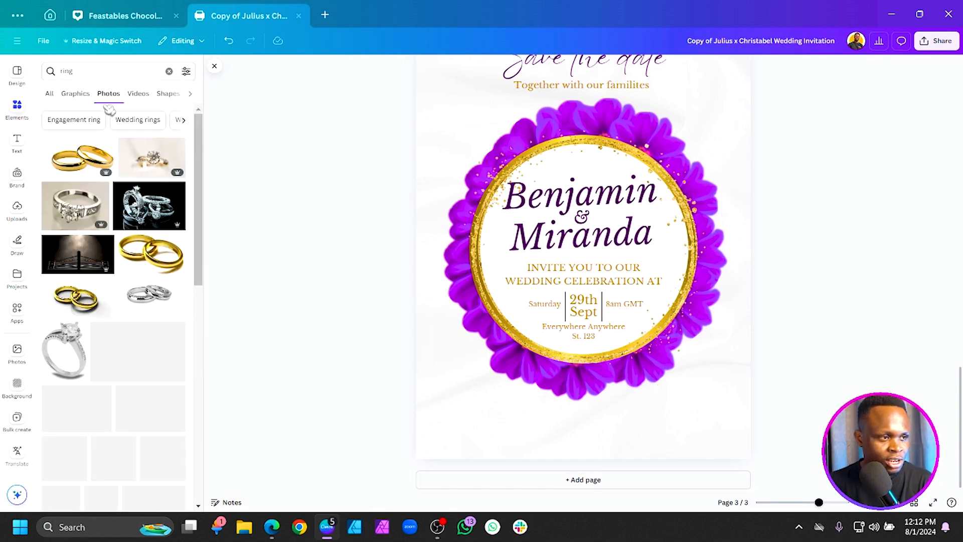
{"action": "left_click", "coordinate": [149, 295]}
{"action": "left_click_drag", "start_coordinate": [674, 215], "coordinate": [678, 373]}
{"action": "left_click_drag", "start_coordinate": [695, 330], "coordinate": [728, 312]}
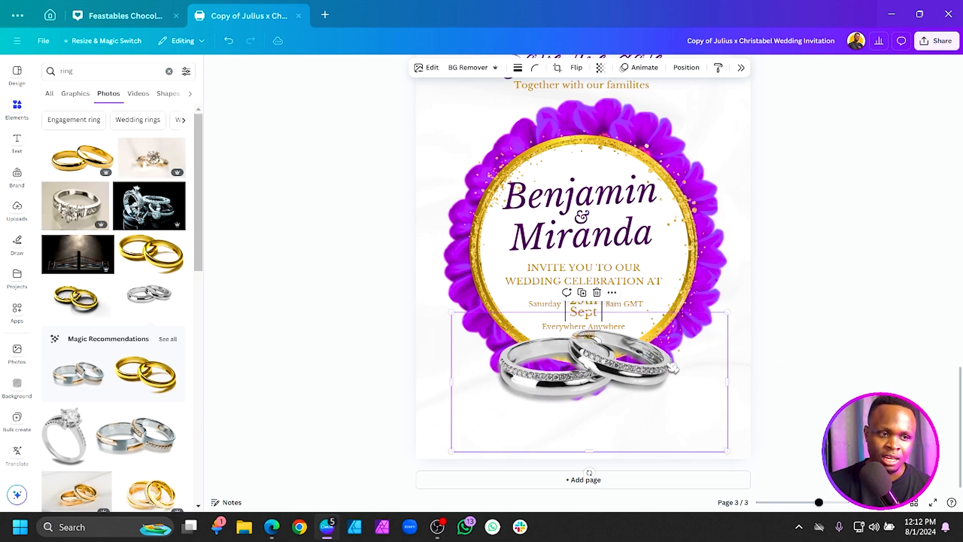
{"action": "left_click_drag", "start_coordinate": [607, 382], "coordinate": [609, 396]}
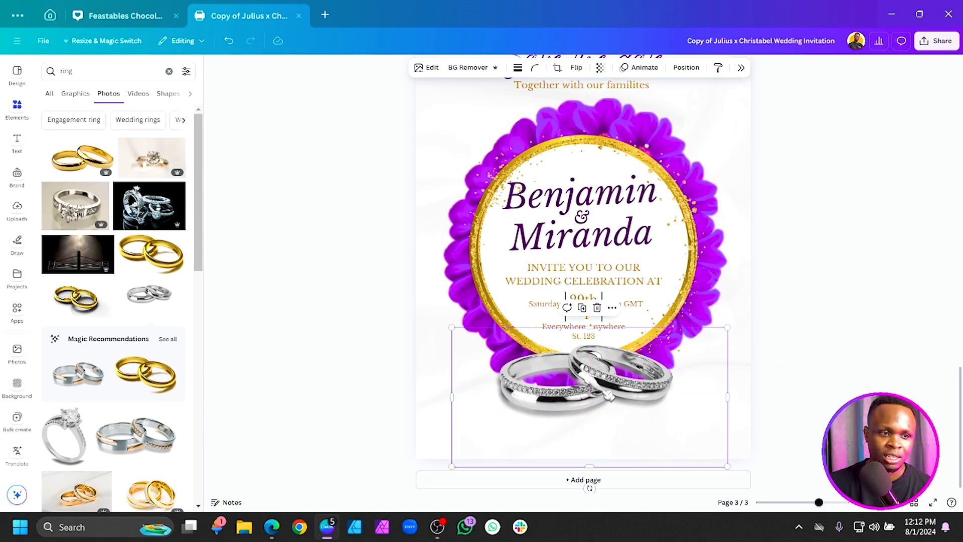
{"action": "left_click", "coordinate": [267, 394]}
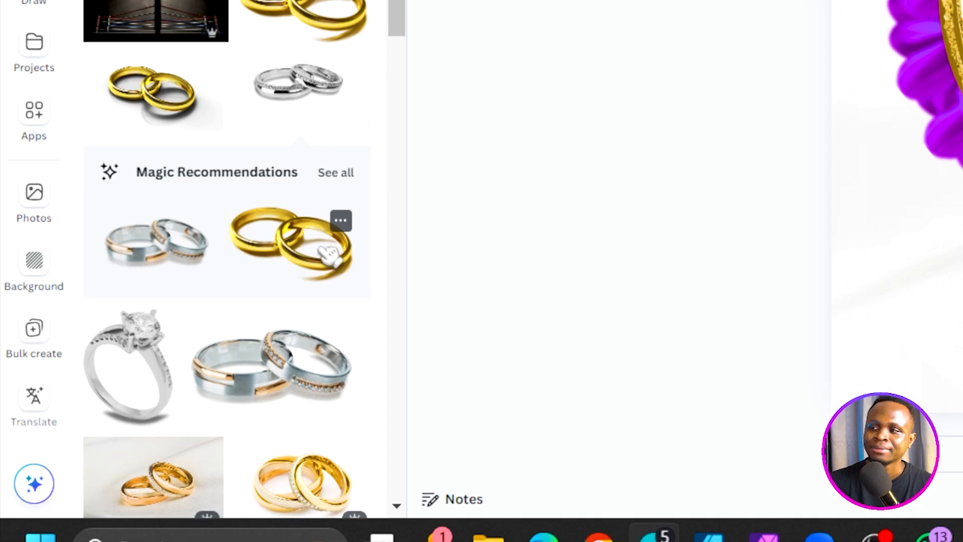
- Add the recommended gold wedding rings and place them over the lower right of the flower frame
{"action": "left_click", "coordinate": [321, 255]}
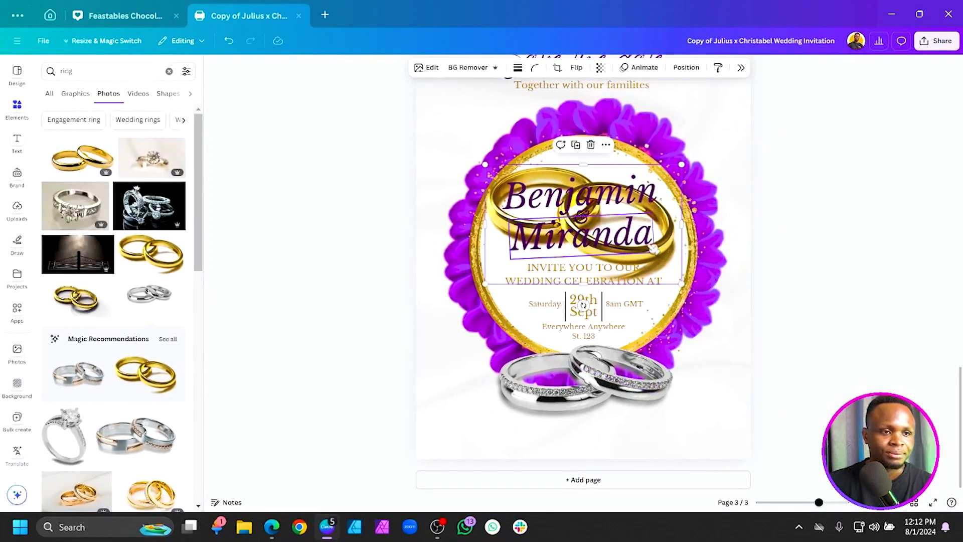
{"action": "left_click", "coordinate": [638, 241]}
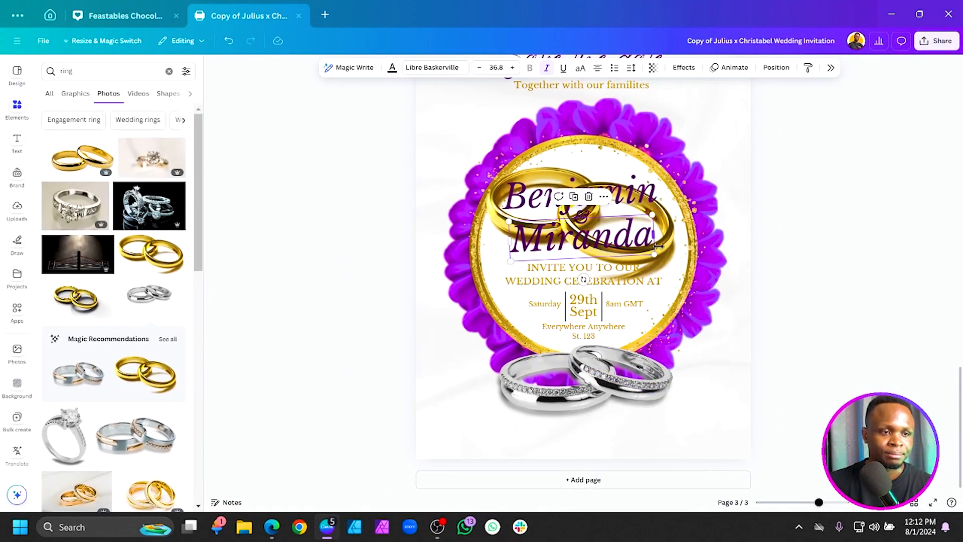
{"action": "left_click", "coordinate": [660, 246]}
{"action": "left_click_drag", "start_coordinate": [660, 246], "coordinate": [717, 381]}
- Duplicate the invitation page with both pairs of rings
{"action": "left_click", "coordinate": [512, 397]}
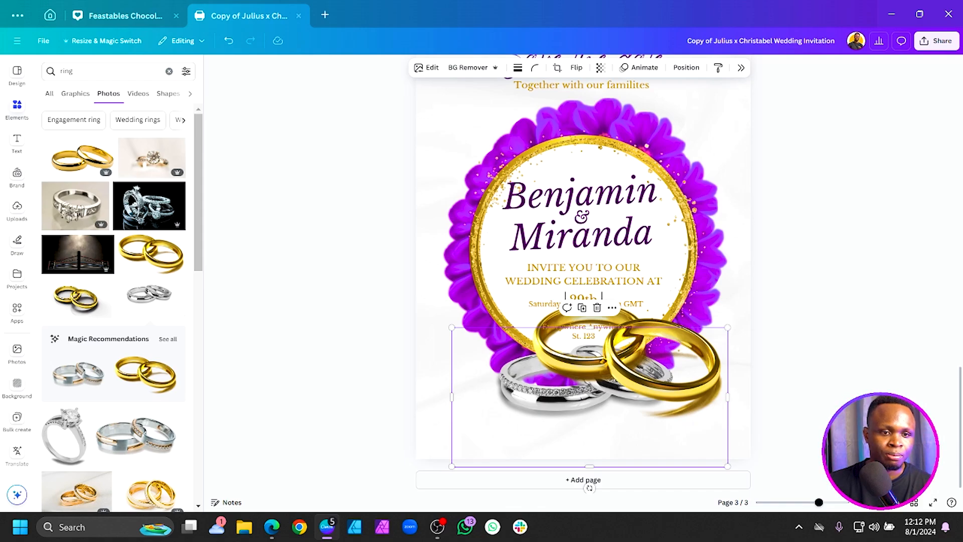
{"action": "scroll", "coordinate": [702, 151], "scroll_direction": "up", "scroll_amount": 3}
{"action": "left_click", "coordinate": [712, 107]}
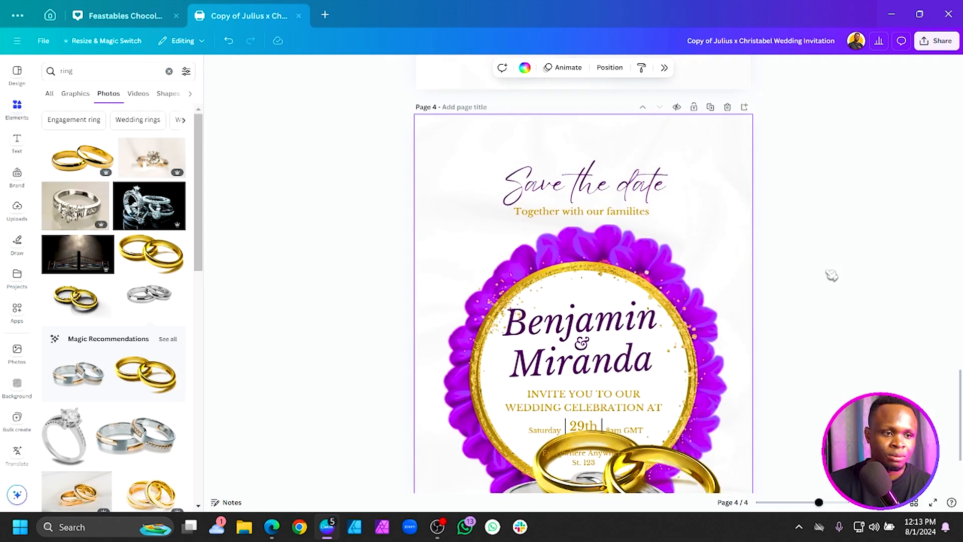
{"action": "scroll", "coordinate": [832, 275], "scroll_direction": "down", "scroll_amount": 2}
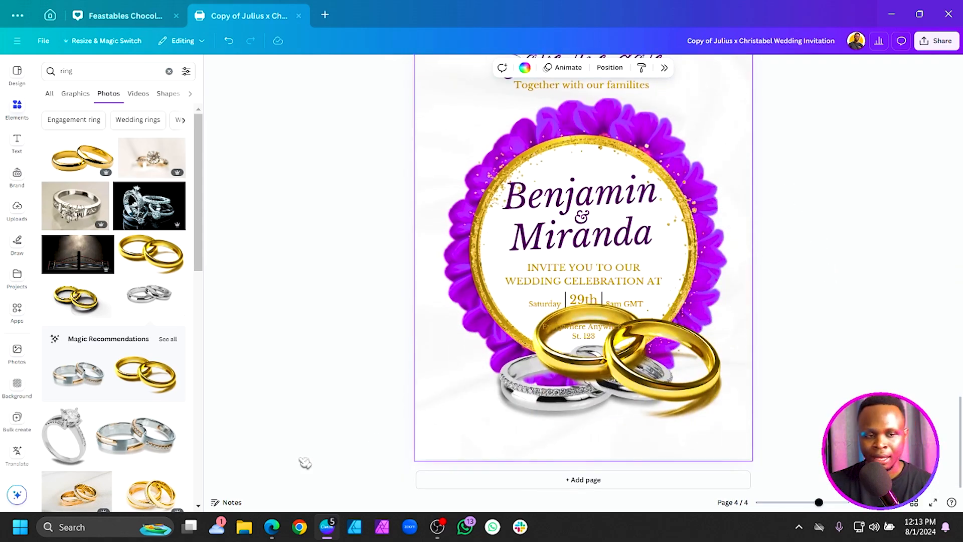
- Delete the silver rings from the copied page and centre the gold rings below the frame, tilted slightly counter-clockwise
{"action": "left_click", "coordinate": [517, 401]}
{"action": "key", "text": "Delete"}
{"action": "left_click_drag", "start_coordinate": [668, 373], "coordinate": [619, 405]}
{"action": "left_click_drag", "start_coordinate": [580, 476], "coordinate": [590, 475]}
{"action": "left_click_drag", "start_coordinate": [542, 423], "coordinate": [537, 425]}
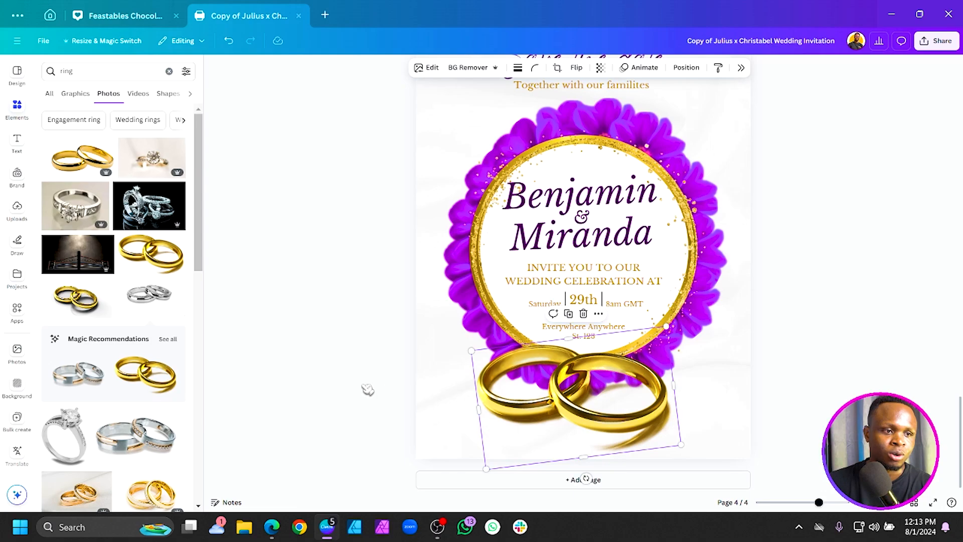